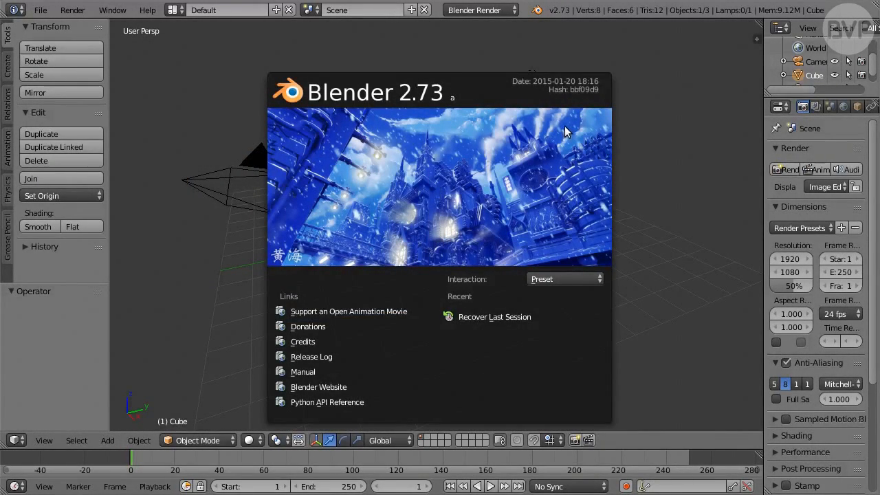
Dismiss the splash screen and start a new file from the start-up scene
{"action": "left_click", "coordinate": [566, 131]}
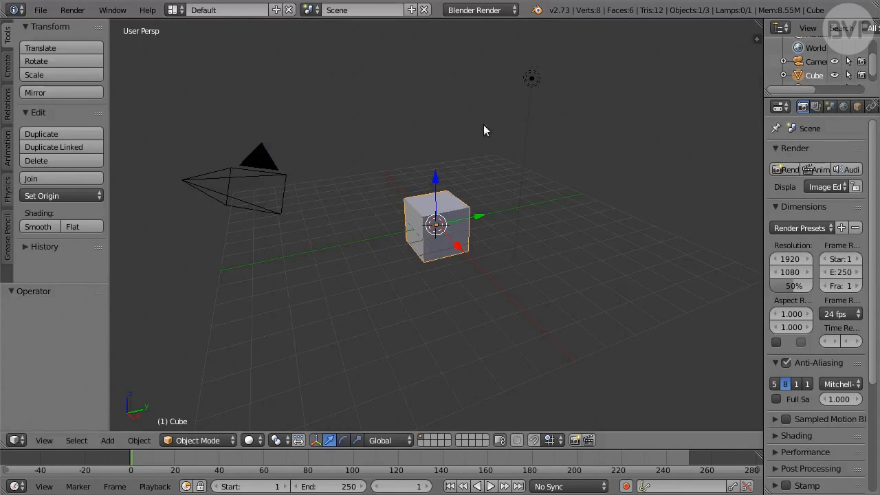
{"action": "left_click", "coordinate": [42, 11]}
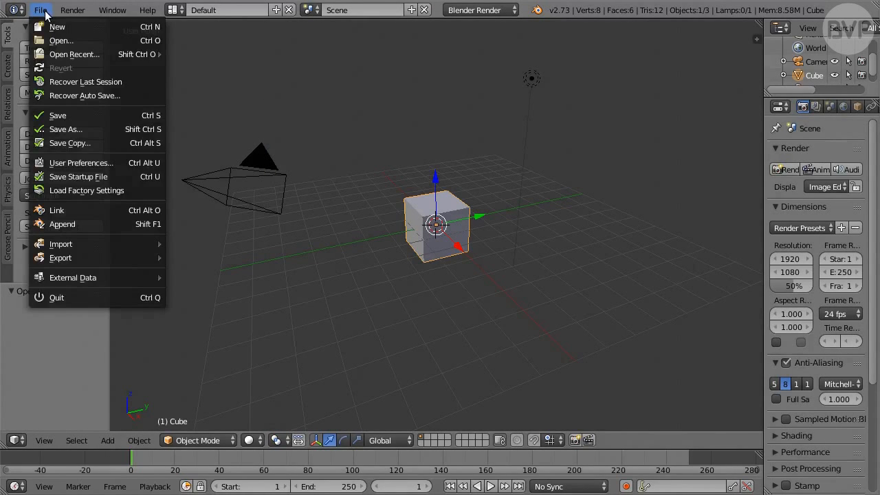
{"action": "left_click", "coordinate": [88, 26]}
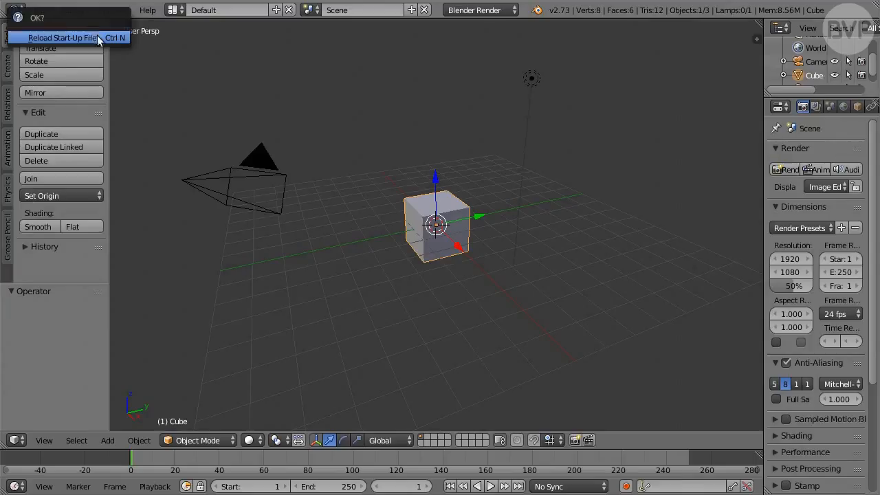
{"action": "left_click", "coordinate": [101, 38]}
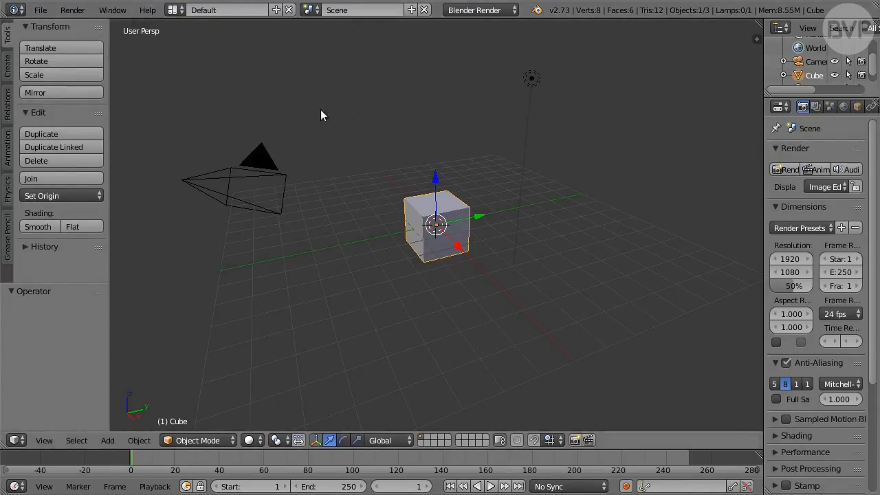
Delete the default cube and save the file
{"action": "key", "text": "x"}
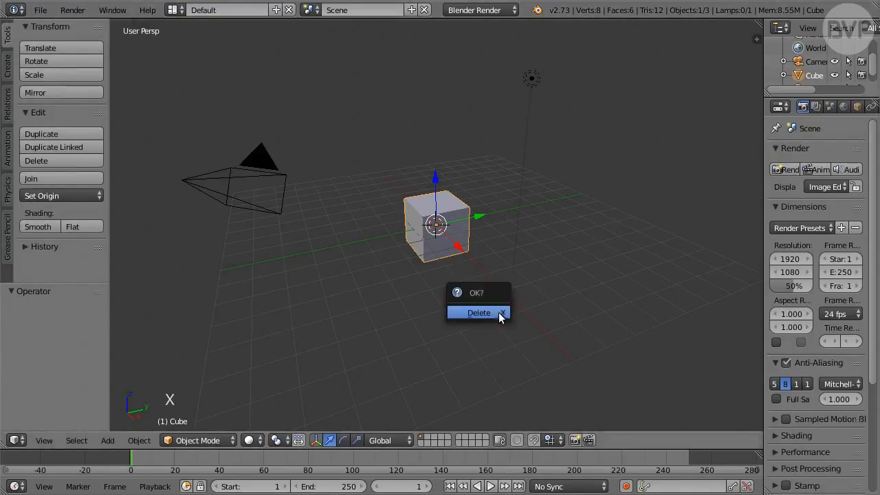
{"action": "left_click", "coordinate": [500, 315]}
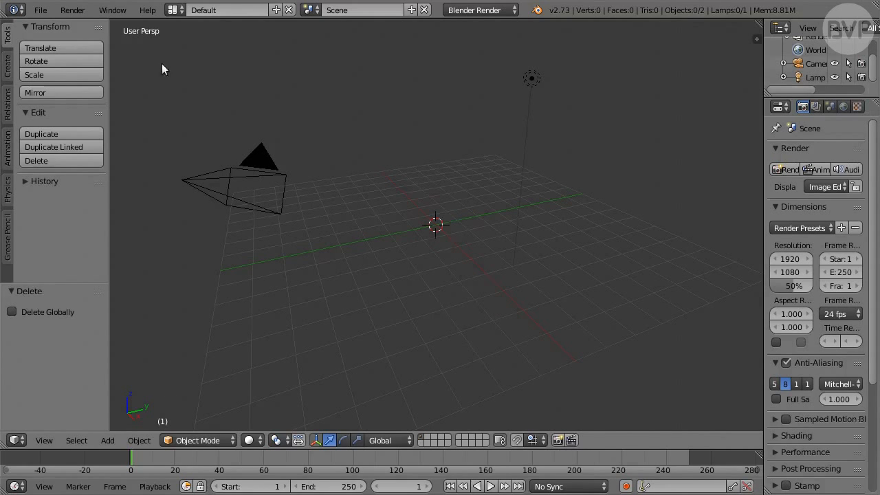
{"action": "left_click", "coordinate": [39, 10]}
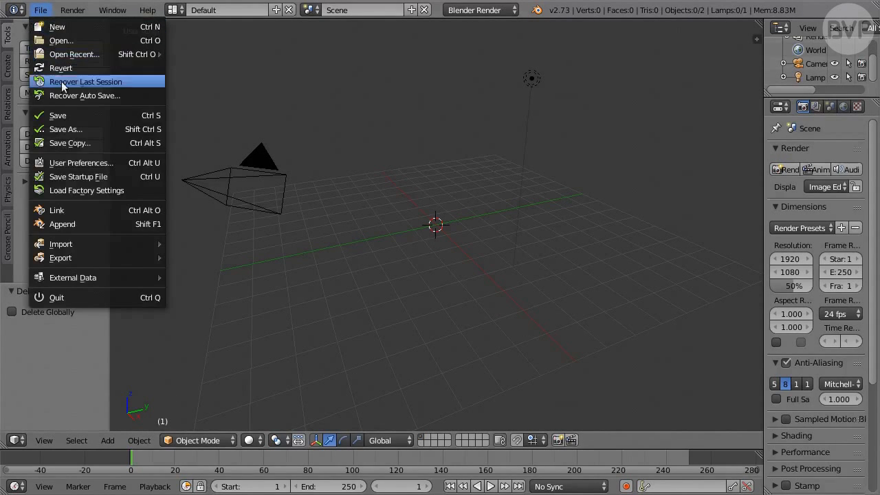
{"action": "left_click", "coordinate": [89, 116]}
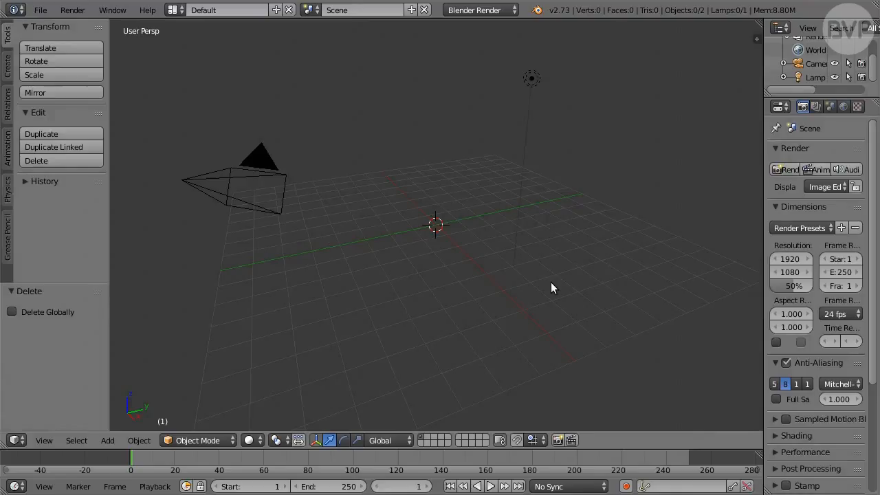
Switch the render engine to Cycles Render and apply the HDTV 720p render preset
{"action": "left_click", "coordinate": [509, 9]}
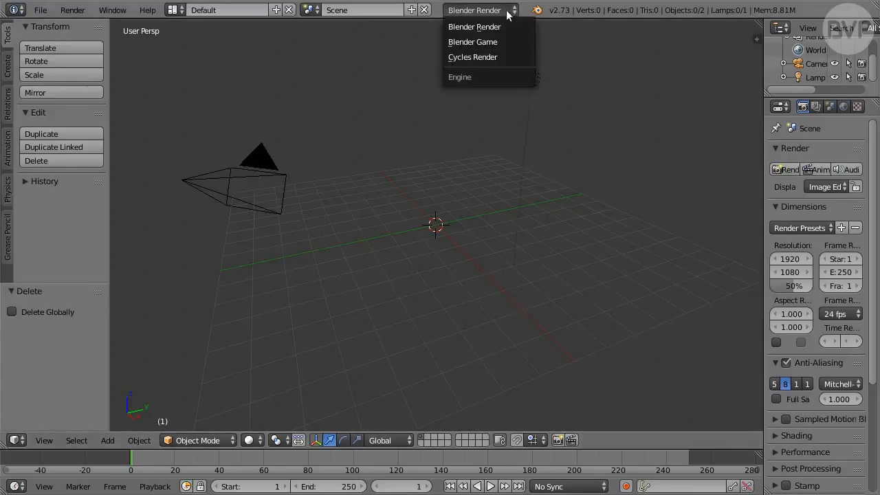
{"action": "left_click", "coordinate": [513, 57]}
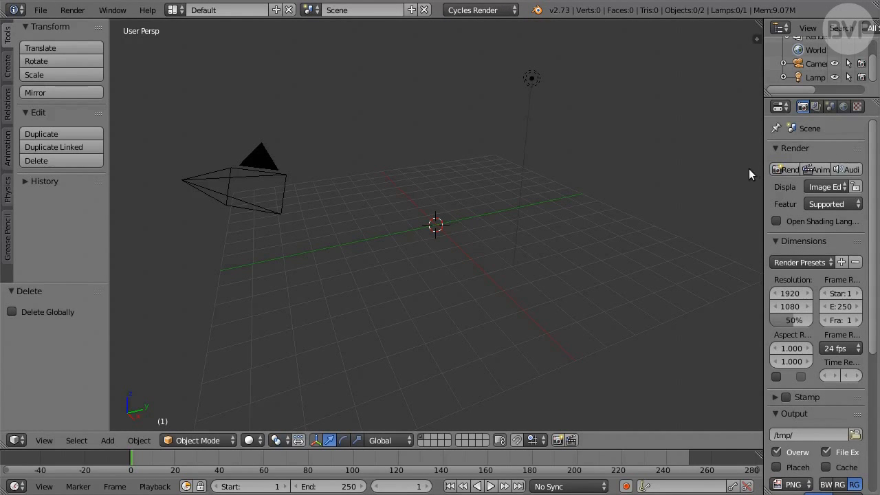
{"action": "left_click_drag", "start_coordinate": [762, 164], "coordinate": [685, 164]}
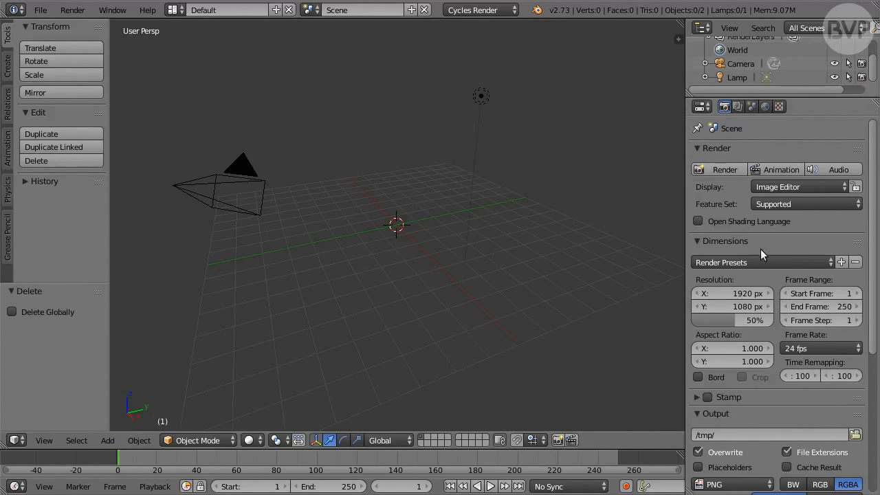
{"action": "left_click", "coordinate": [779, 262]}
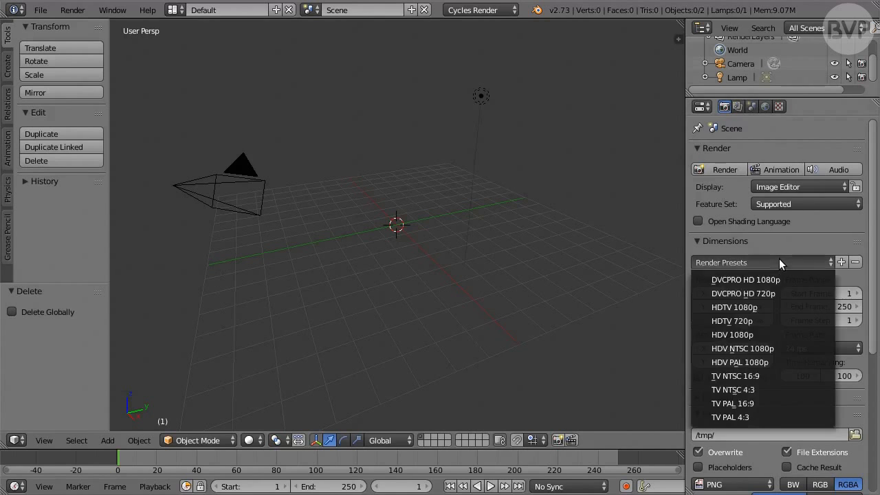
{"action": "left_click", "coordinate": [779, 321]}
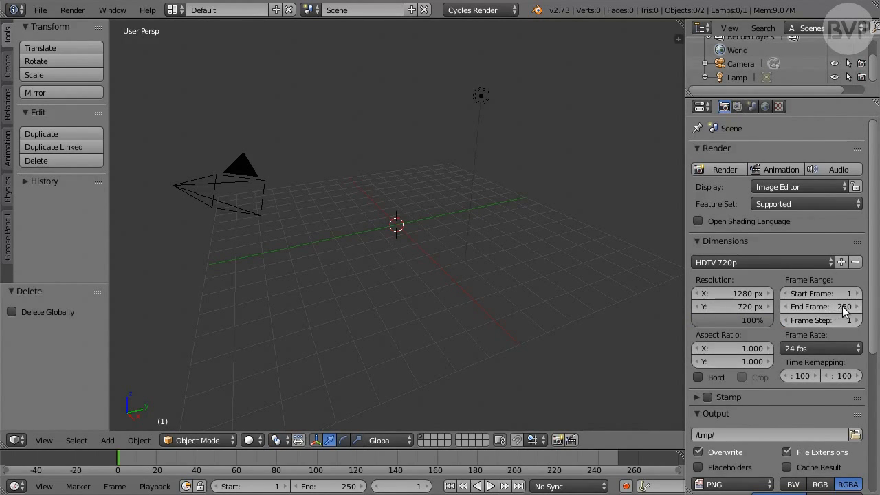
Set the animation's end frame to 125 and its frame rate to 30 fps
{"action": "left_click", "coordinate": [842, 307]}
{"action": "type", "text": "12"}
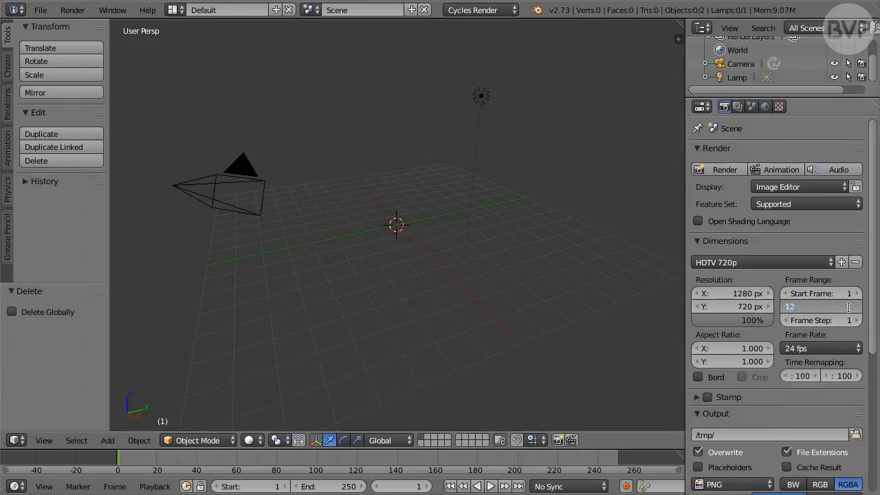
{"action": "type", "text": "5"}
{"action": "key", "text": "Return"}
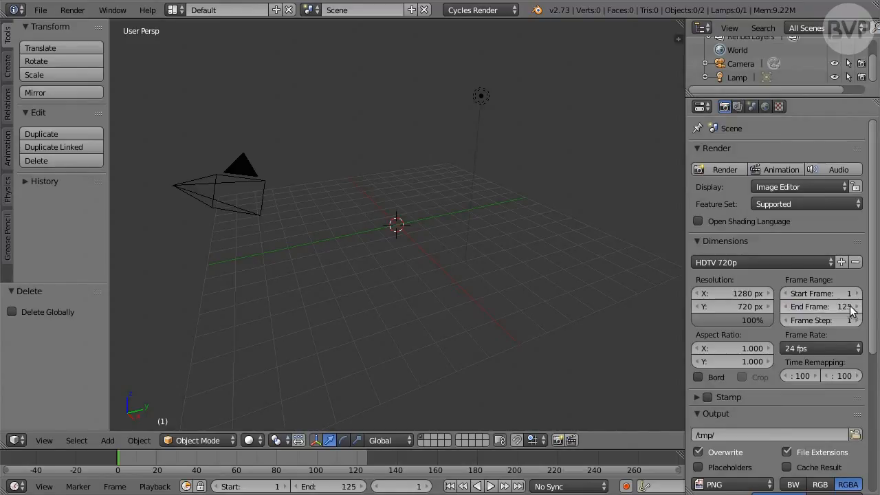
{"action": "left_click", "coordinate": [844, 350]}
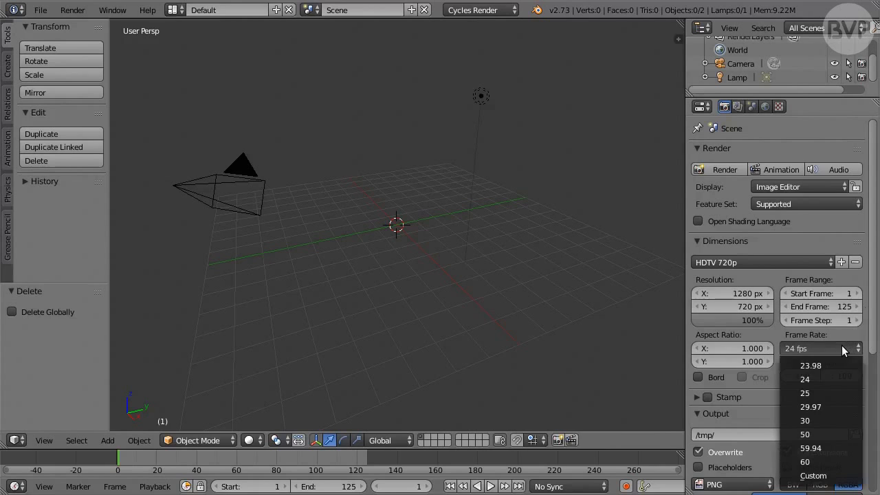
{"action": "left_click", "coordinate": [830, 422]}
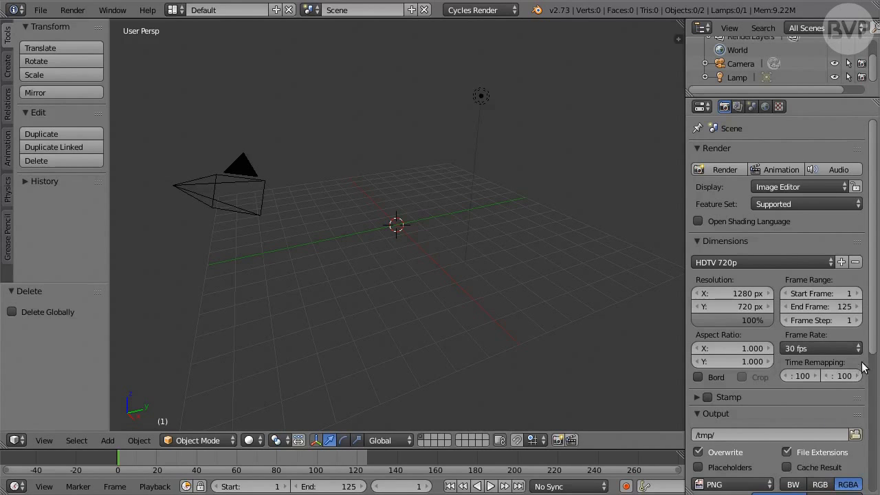
Set the render output format to AVI Raw with RGB colour
{"action": "left_click_drag", "start_coordinate": [872, 349], "coordinate": [877, 485]}
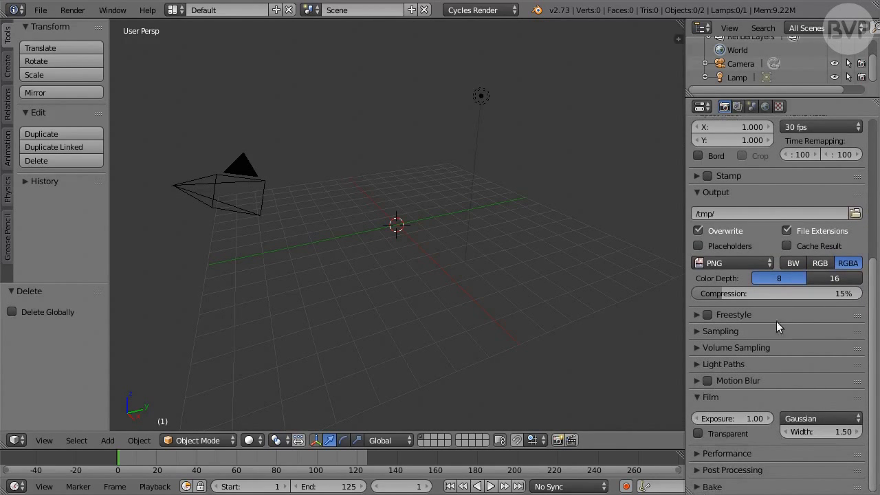
{"action": "left_click", "coordinate": [748, 261]}
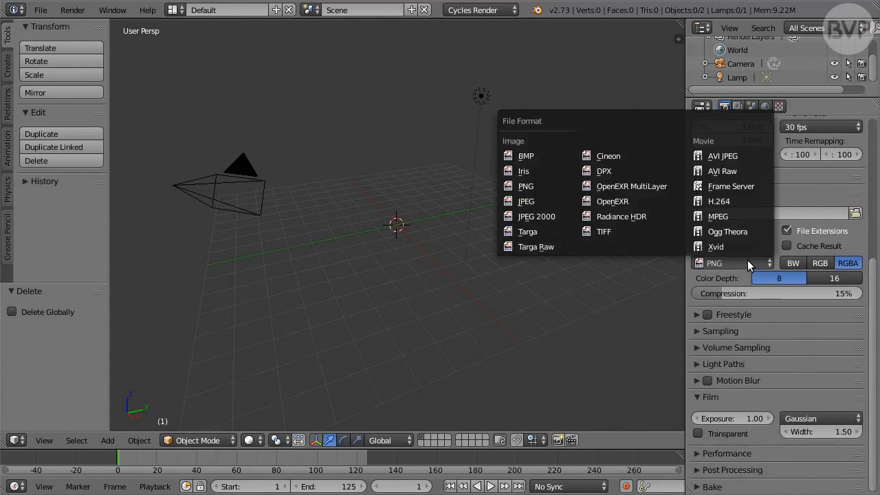
{"action": "left_click", "coordinate": [752, 170]}
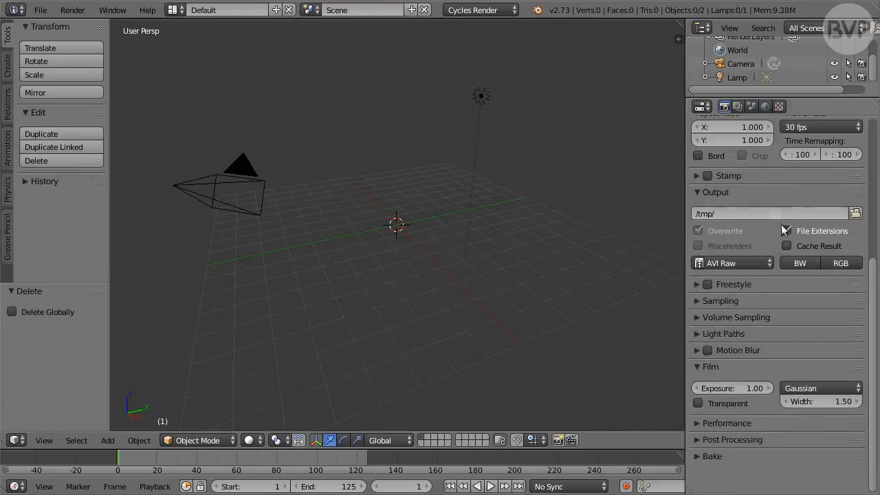
{"action": "left_click", "coordinate": [856, 266]}
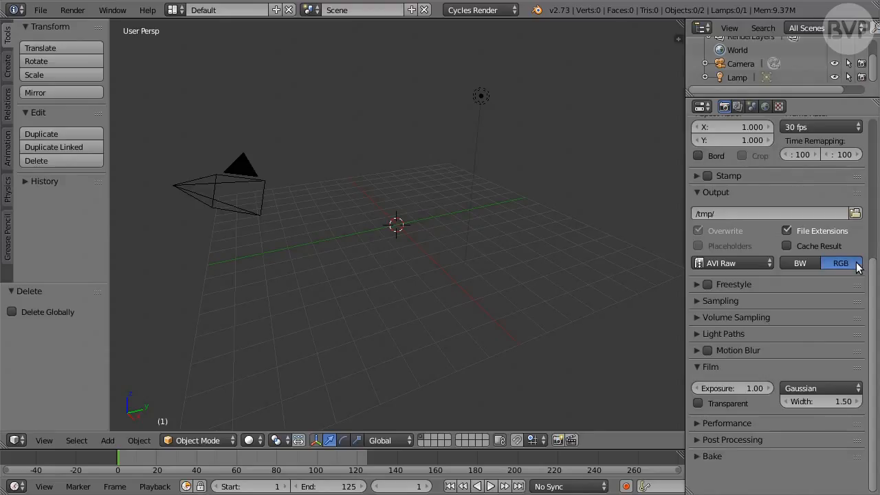
{"action": "left_click", "coordinate": [751, 264]}
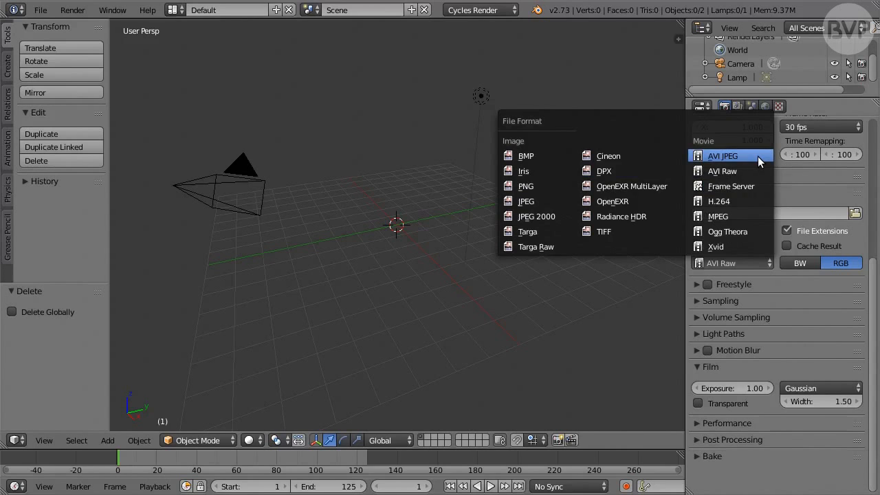
{"action": "key", "text": "Escape"}
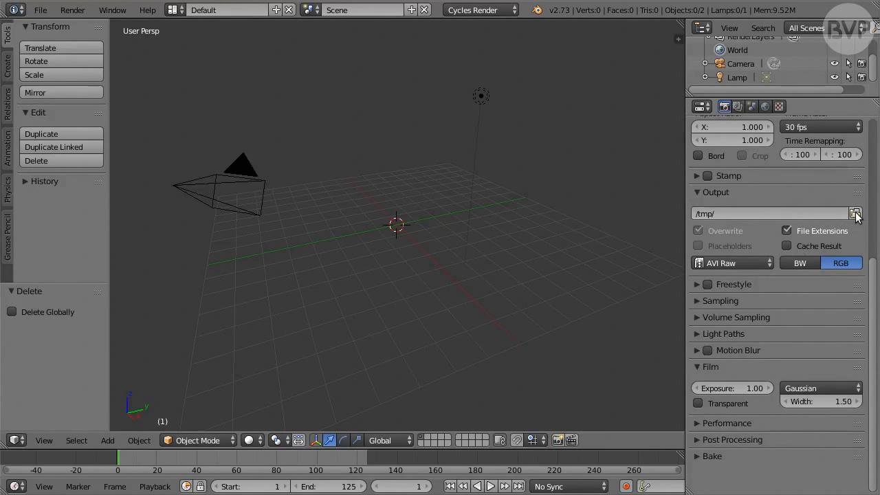
Set the render output path to //MistBG.avi
{"action": "left_click", "coordinate": [742, 214]}
{"action": "type", "text": "//MistB"}
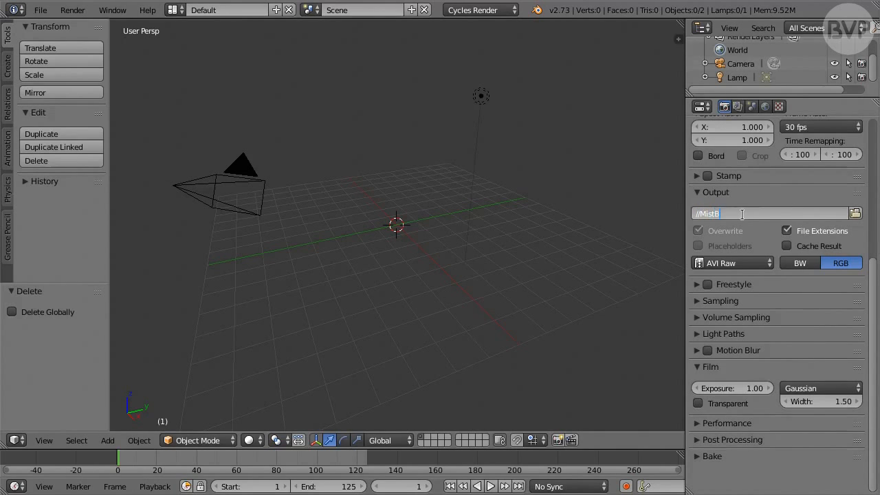
{"action": "type", "text": "G.avi"}
{"action": "key", "text": "Return"}
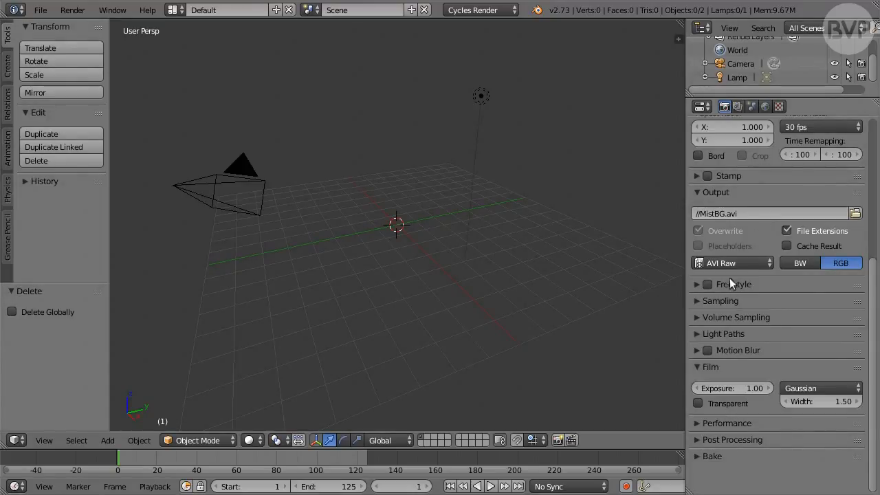
Set the sampling to 3 render samples, with Clamp Direct at 4 and Clamp Indirect at 3
{"action": "left_click", "coordinate": [698, 300]}
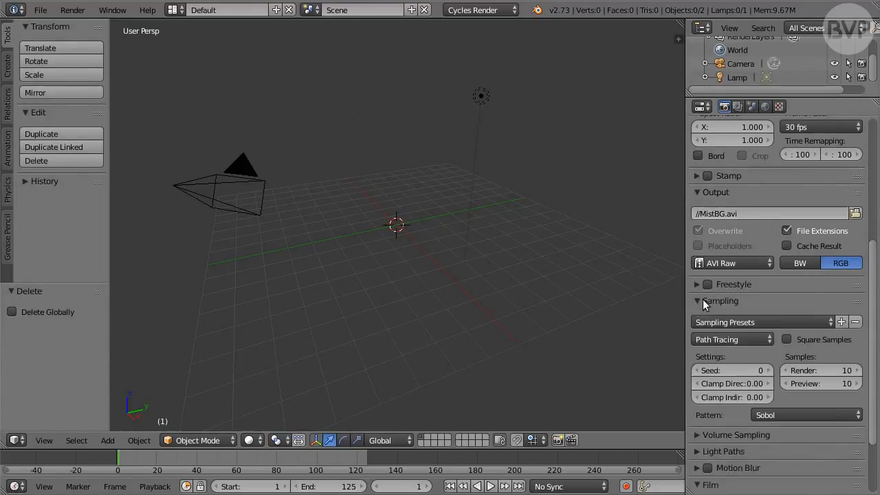
{"action": "left_click", "coordinate": [835, 370]}
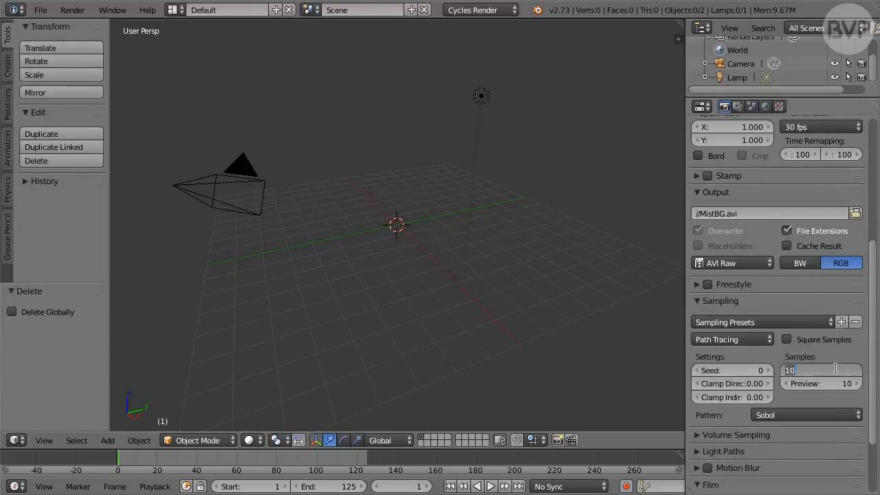
{"action": "type", "text": "3"}
{"action": "key", "text": "Return"}
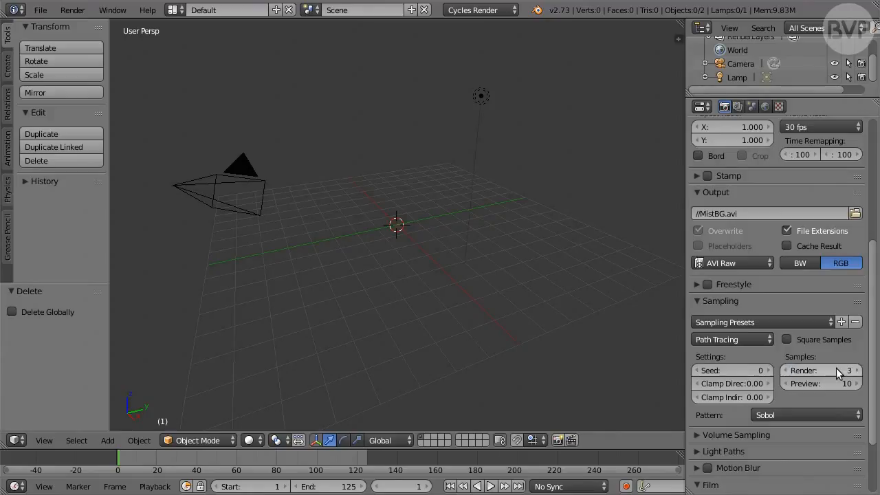
{"action": "left_click", "coordinate": [755, 382]}
{"action": "type", "text": "4"}
{"action": "key", "text": "Tab"}
{"action": "type", "text": "3"}
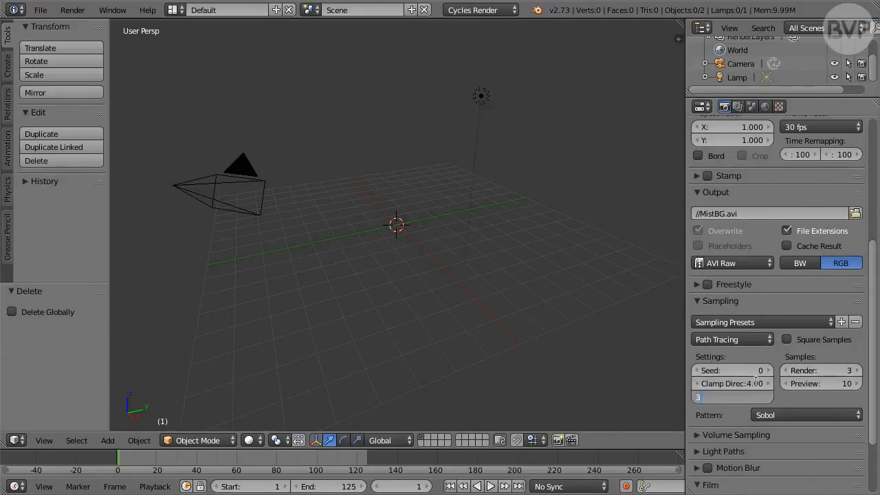
{"action": "key", "text": "Return"}
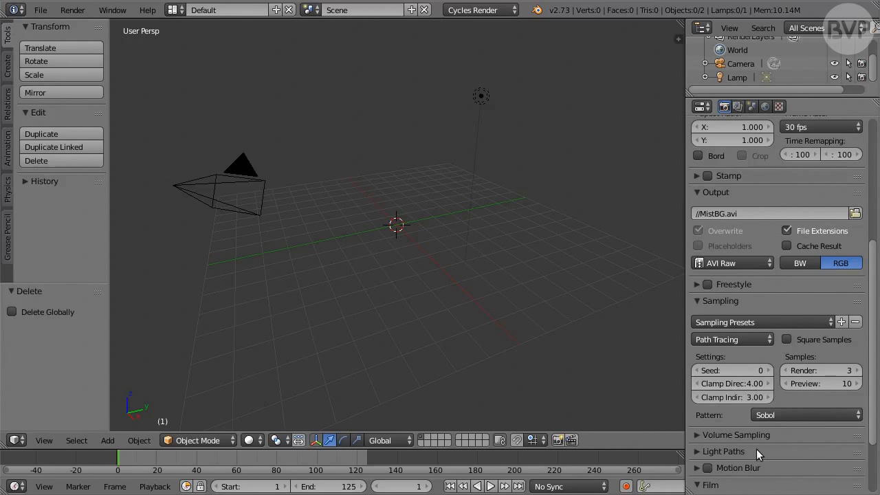
Turn off refractive caustics in the Light Paths settings
{"action": "left_click", "coordinate": [733, 451]}
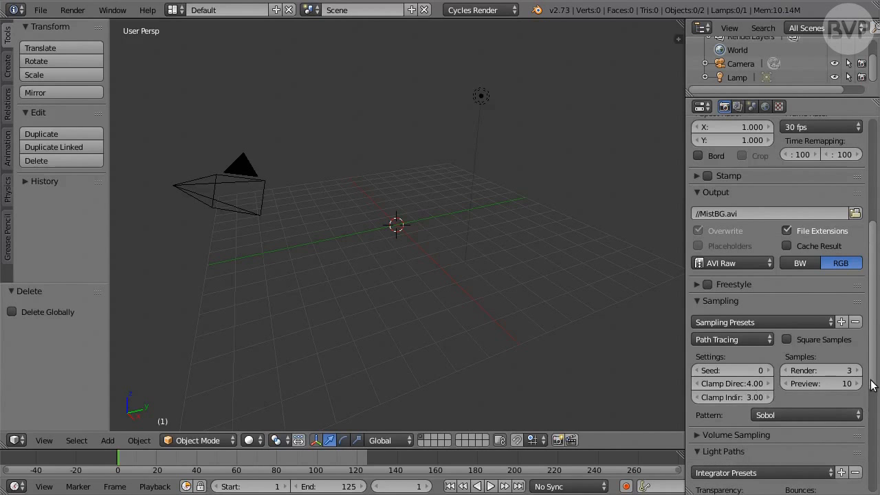
{"action": "left_click_drag", "start_coordinate": [871, 386], "coordinate": [869, 469]}
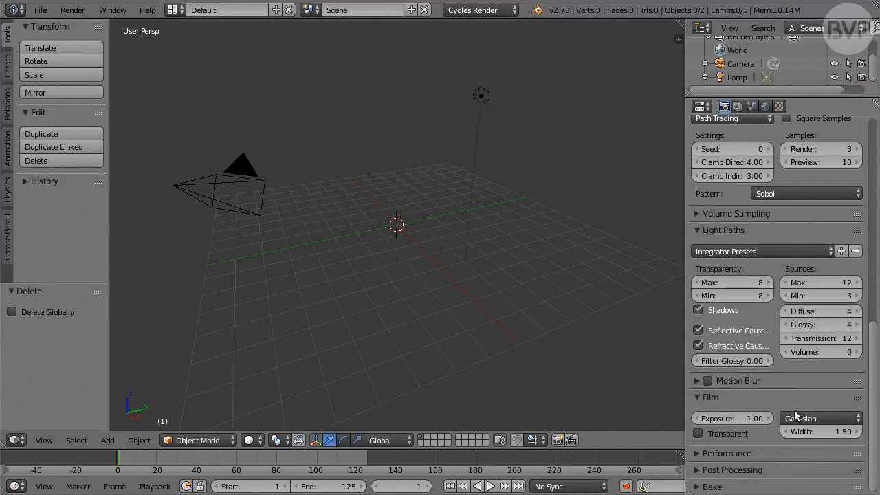
{"action": "left_click", "coordinate": [744, 348]}
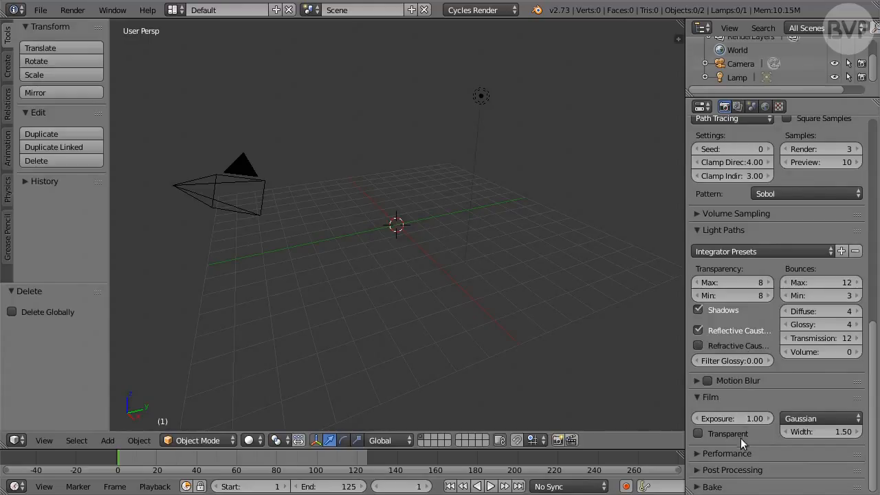
Set the post-processing Dither to 1 and turn off the Sequencer option
{"action": "left_click", "coordinate": [730, 470]}
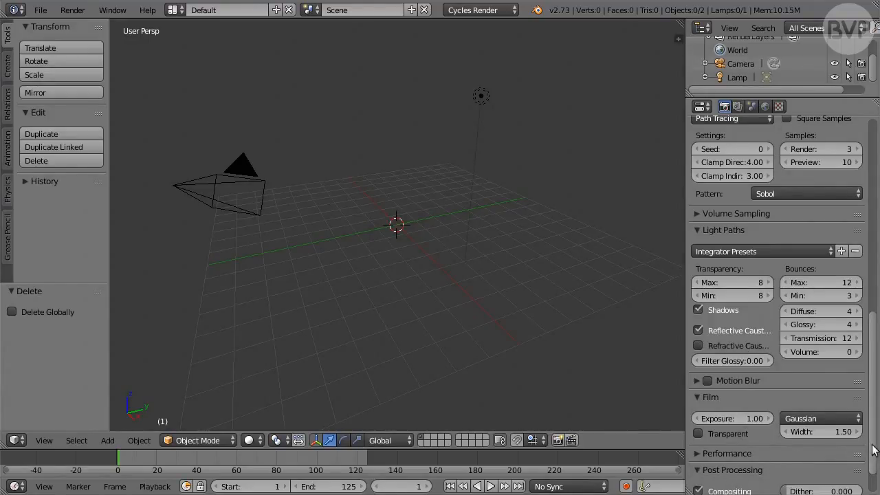
{"action": "left_click_drag", "start_coordinate": [872, 451], "coordinate": [872, 489]}
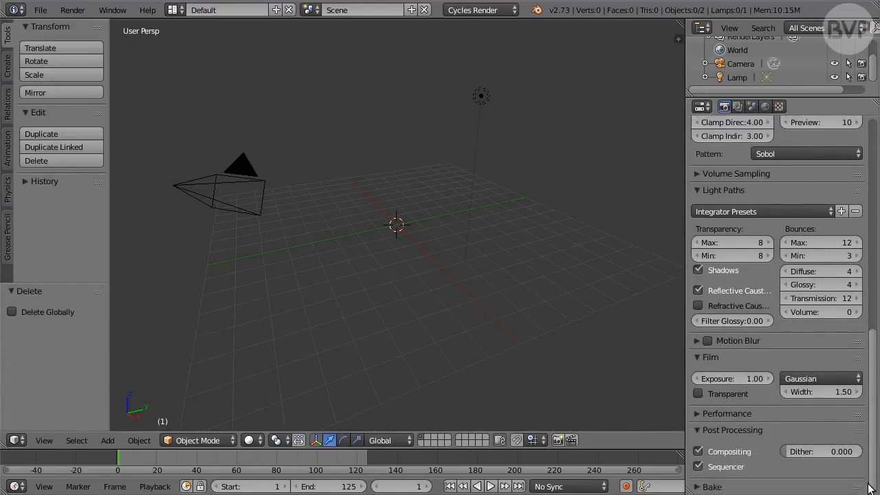
{"action": "left_click", "coordinate": [822, 453]}
{"action": "type", "text": "1"}
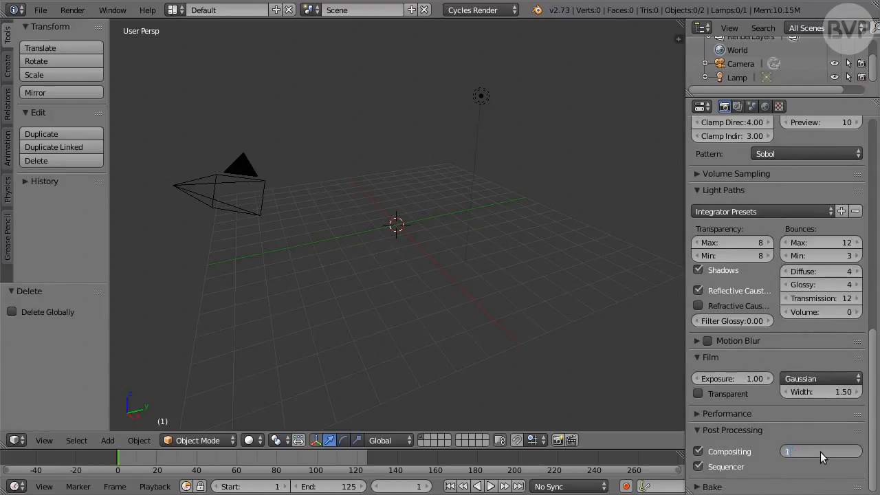
{"action": "key", "text": "Return"}
{"action": "left_click", "coordinate": [719, 468]}
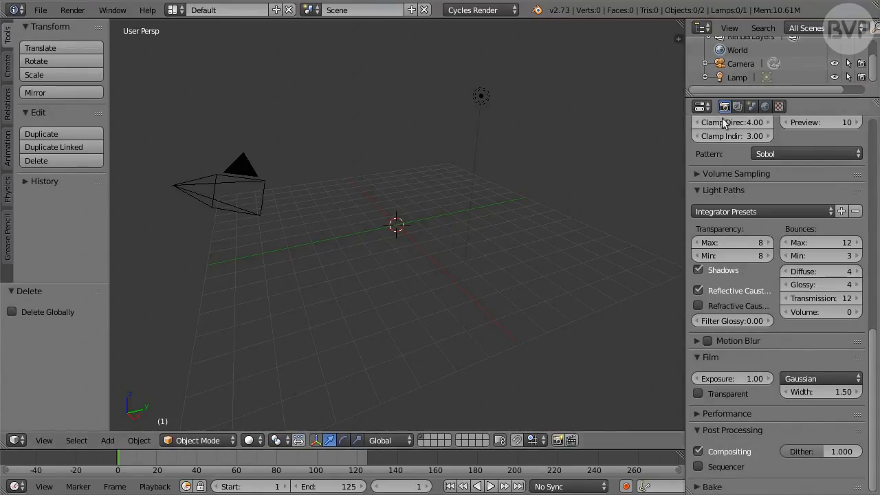
Set the camera's location to X 0, Y -12, Z 0.3
{"action": "left_click", "coordinate": [747, 67]}
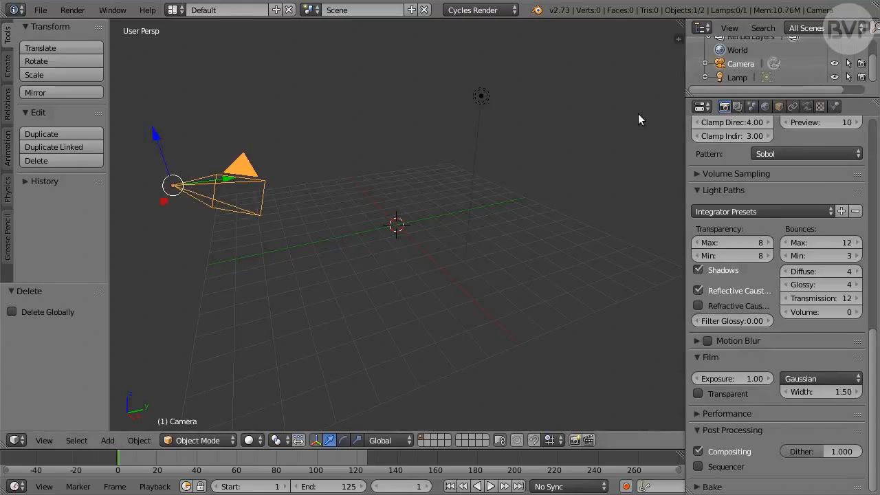
{"action": "key", "text": "n"}
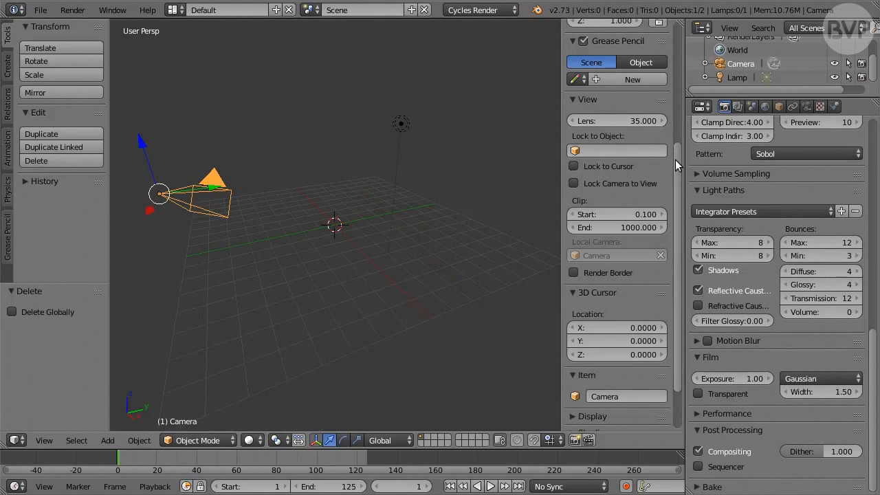
{"action": "left_click_drag", "start_coordinate": [675, 160], "coordinate": [678, 33]}
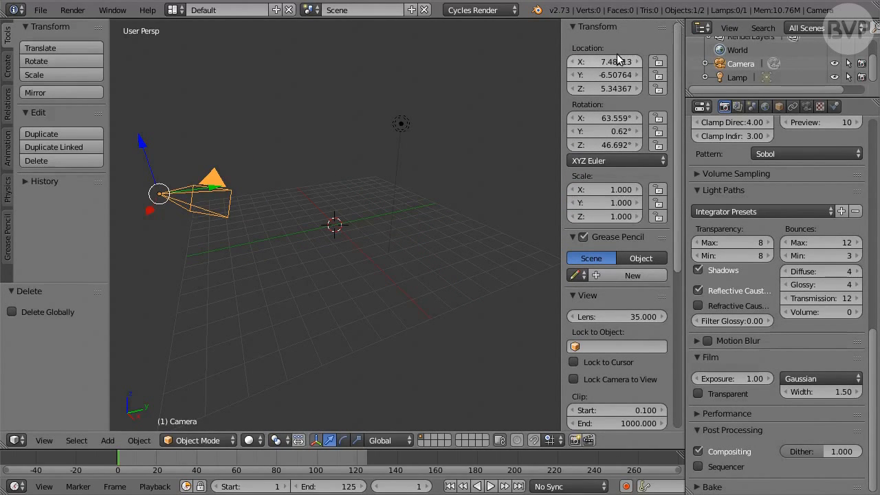
{"action": "left_click", "coordinate": [616, 60]}
{"action": "type", "text": "0"}
{"action": "key", "text": "Tab"}
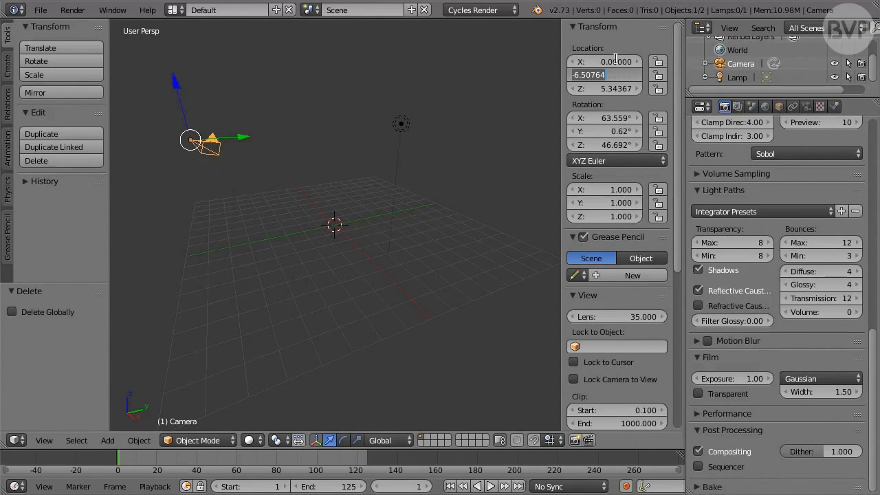
{"action": "type", "text": "-12"}
{"action": "key", "text": "Tab"}
{"action": "type", "text": "0"}
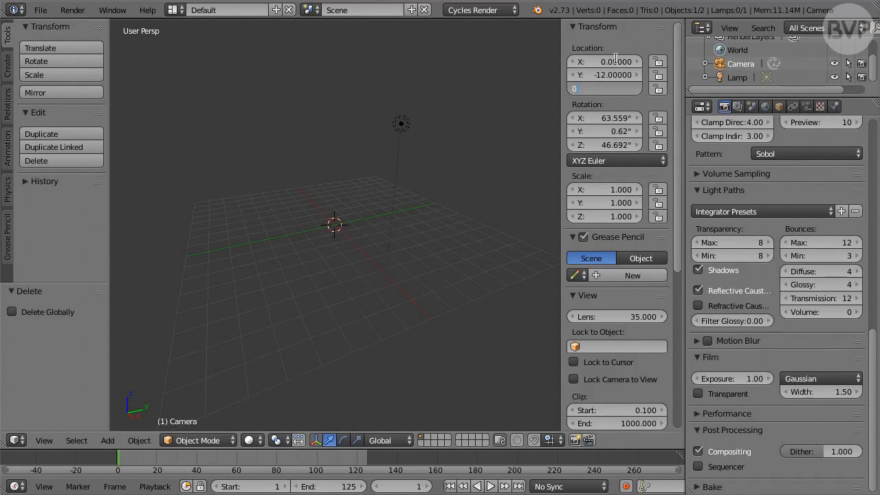
{"action": "type", "text": ".30000"}
{"action": "key", "text": "Return"}
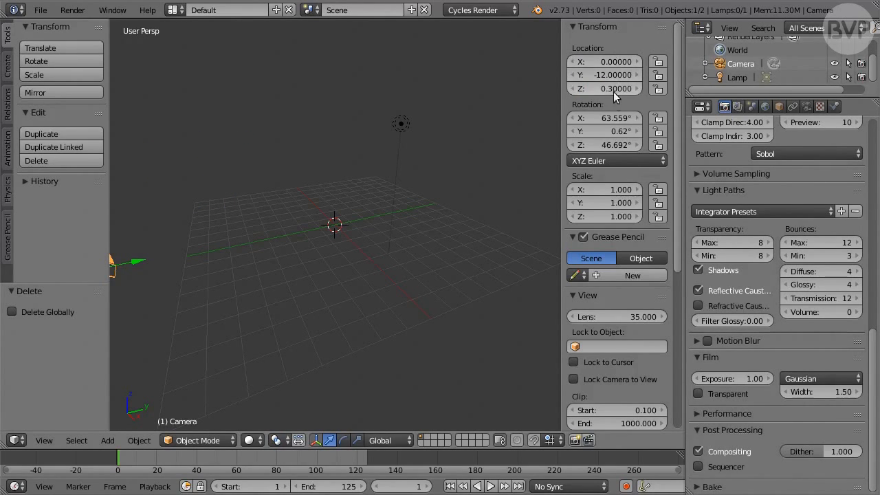
Set the camera's rotation to X 90°, Y 0°, Z 0°
{"action": "left_click", "coordinate": [614, 118]}
{"action": "type", "text": "90"}
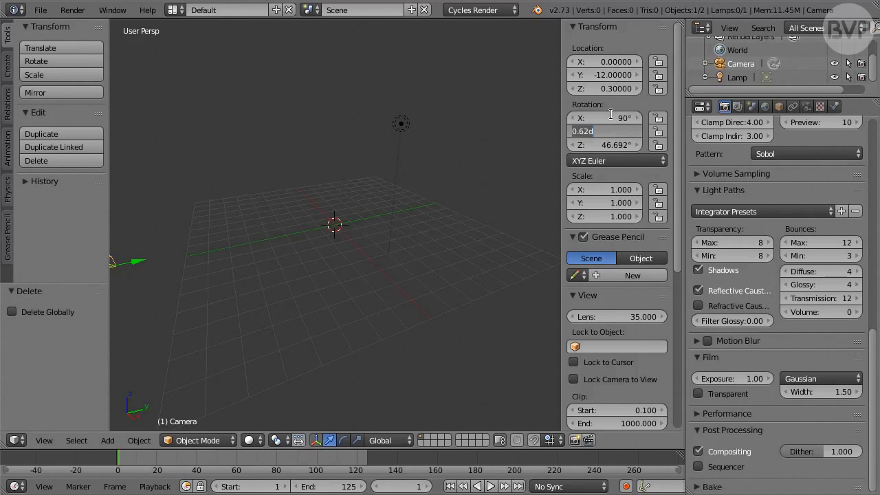
{"action": "key", "text": "Tab"}
{"action": "type", "text": "0"}
{"action": "key", "text": "Tab"}
{"action": "type", "text": "0"}
{"action": "key", "text": "Return"}
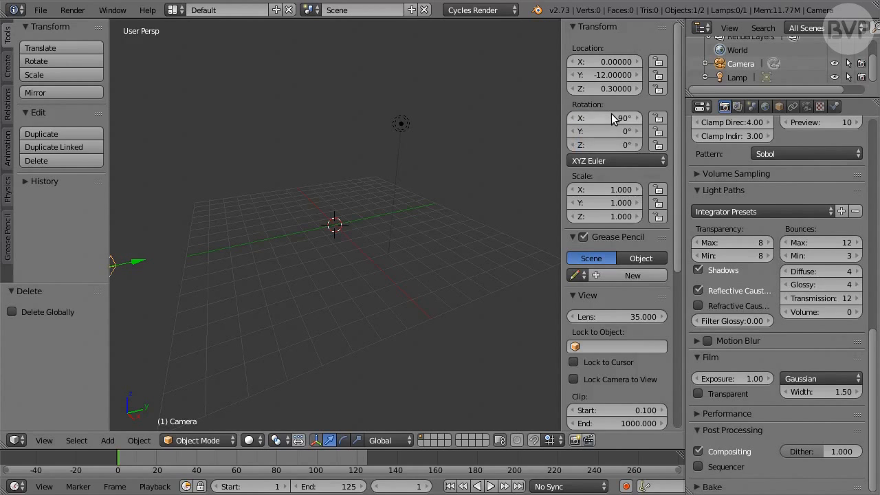
Set the camera's focal length to 24 mm
{"action": "left_click", "coordinate": [808, 107]}
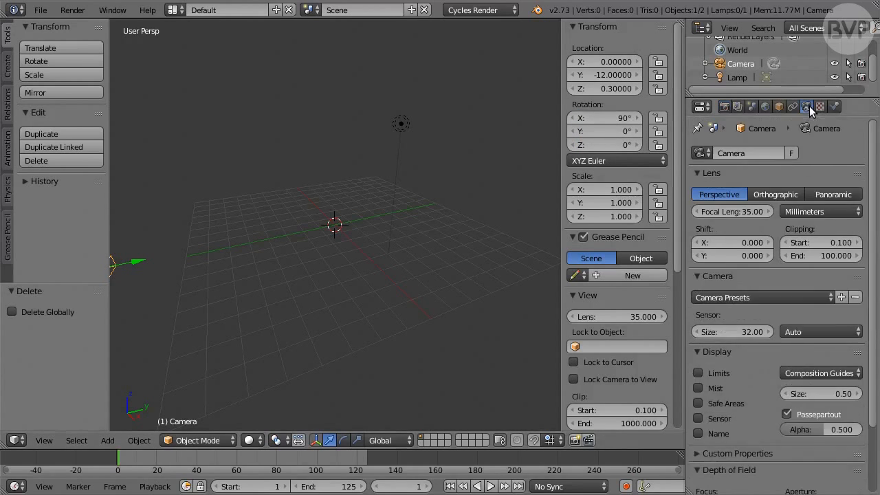
{"action": "left_click", "coordinate": [749, 213]}
{"action": "type", "text": "24"}
{"action": "key", "text": "Return"}
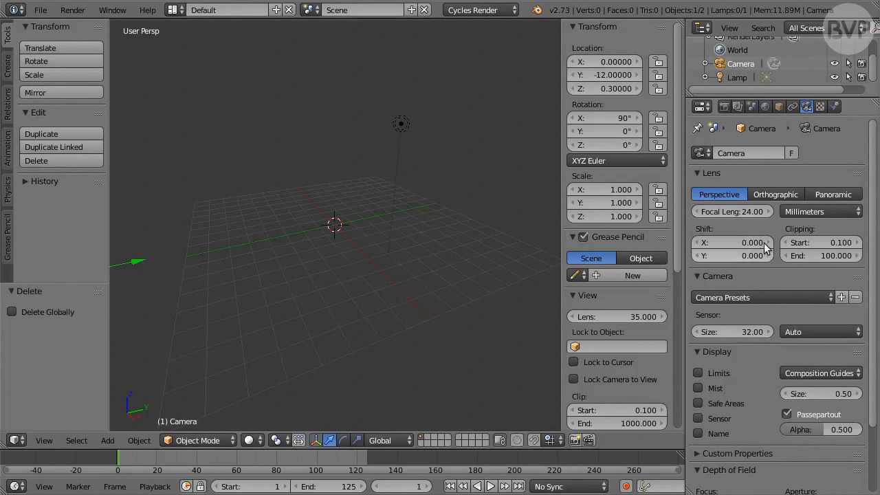
Enable nodes for the World surface and show the World shader nodes in the Node Editor in place of the 3D view
{"action": "left_click", "coordinate": [768, 108]}
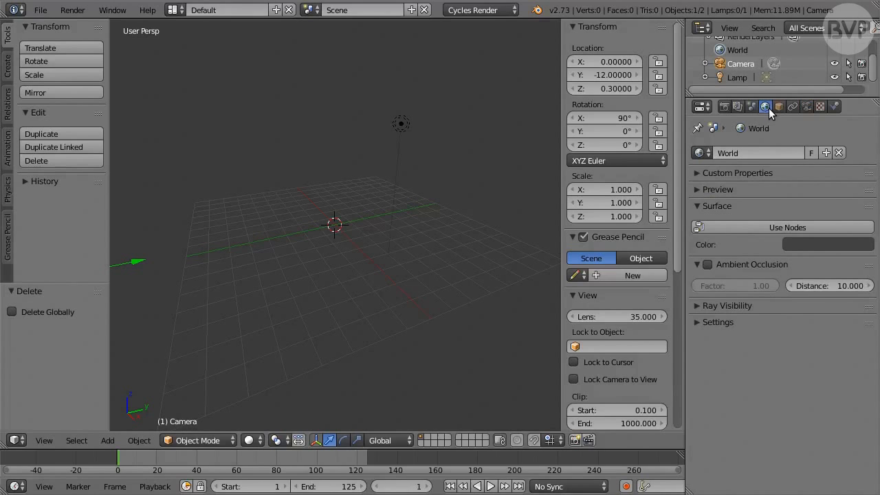
{"action": "left_click", "coordinate": [825, 226]}
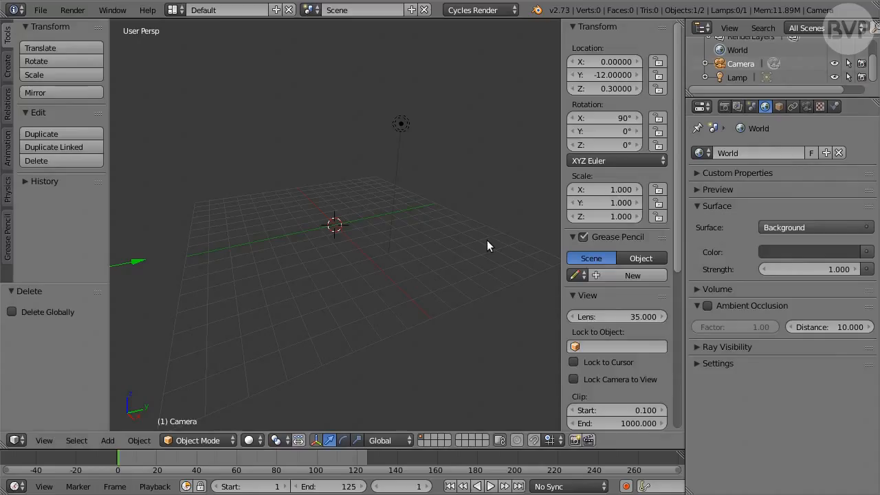
{"action": "key", "text": "shift+F3"}
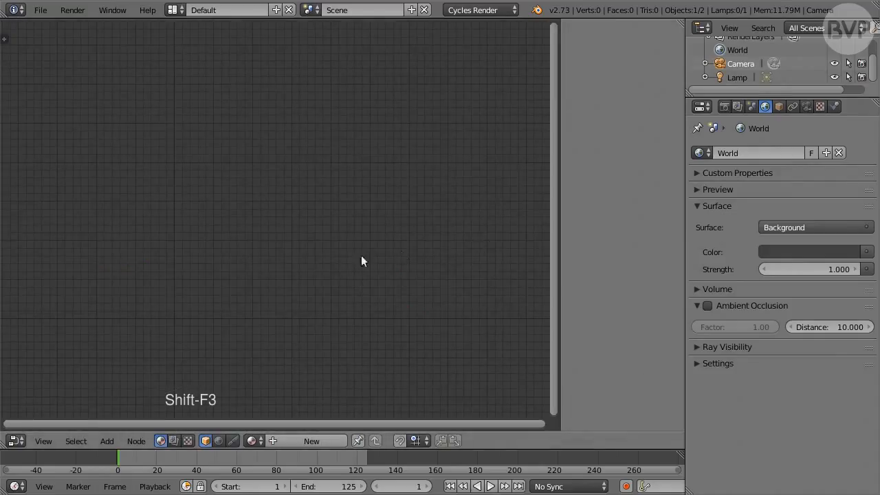
{"action": "left_click", "coordinate": [218, 440]}
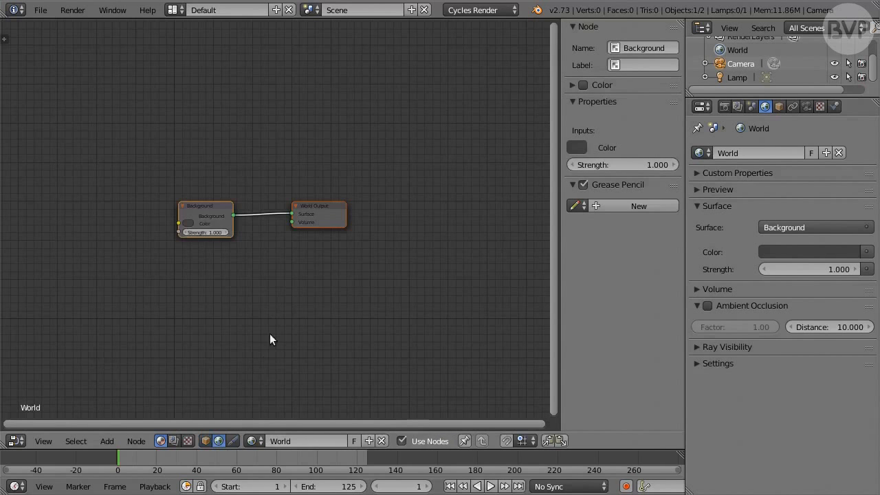
Move the Background node closer to the World Output node and set its Strength to 0.2
{"action": "scroll", "coordinate": [270, 309], "scroll_direction": "up", "scroll_amount": 2}
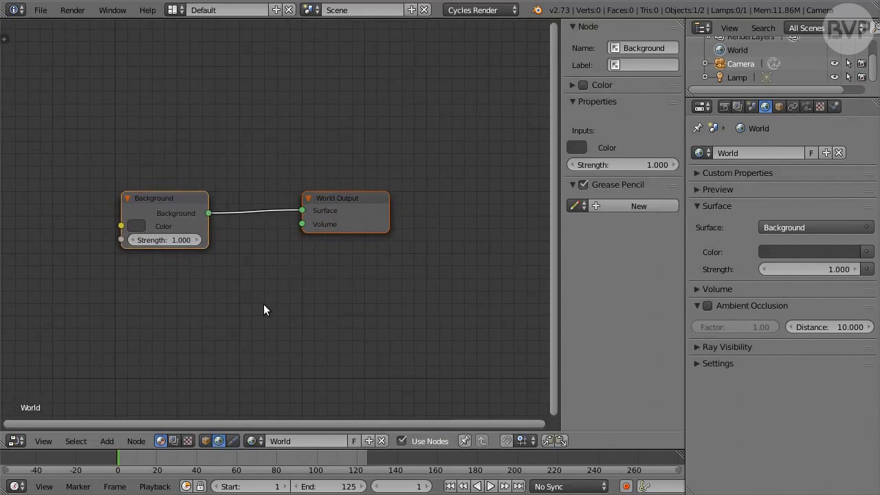
{"action": "middle_click_drag", "start_coordinate": [249, 301], "coordinate": [380, 292]}
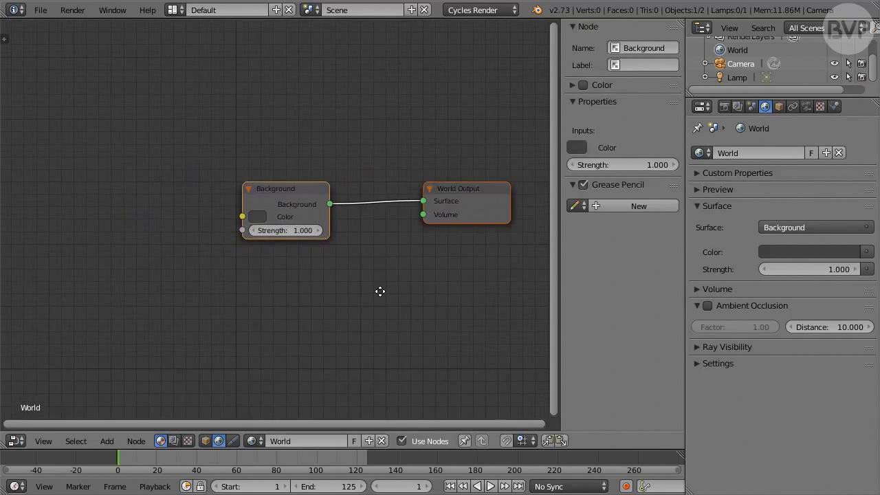
{"action": "left_click_drag", "start_coordinate": [298, 193], "coordinate": [370, 190]}
{"action": "left_click", "coordinate": [362, 226]}
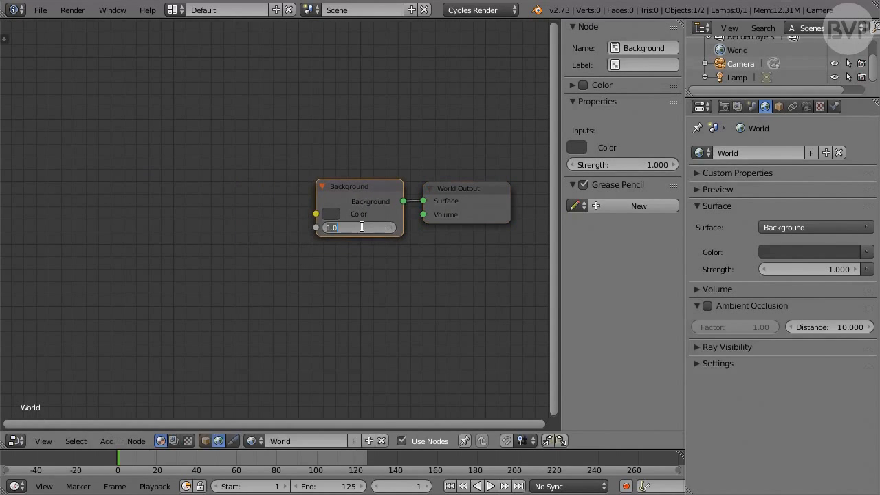
{"action": "type", "text": "0.2"}
{"action": "key", "text": "Return"}
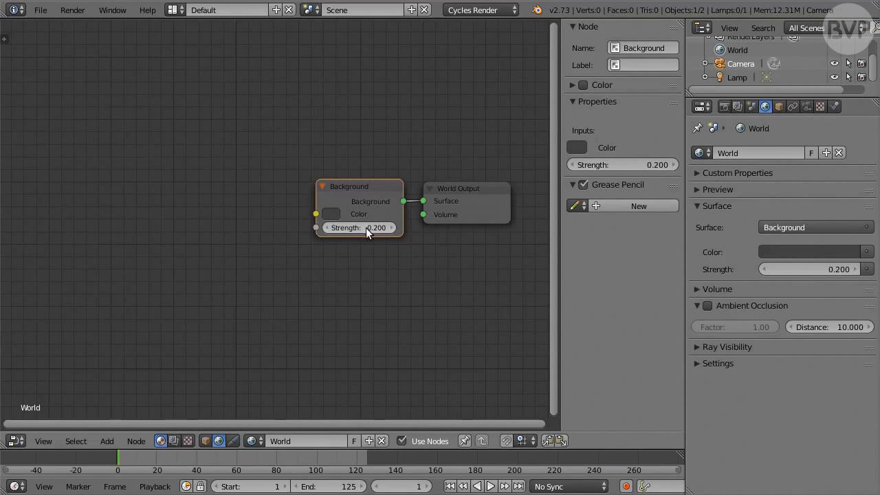
Add a MixRGB node before the Background node and connect its Color output to the Background's Color input
{"action": "key", "text": "shift+a"}
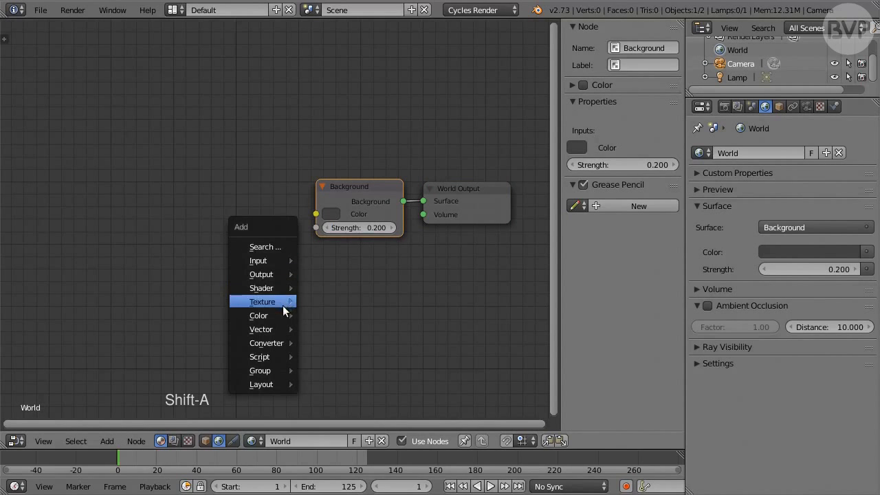
{"action": "mouse_move", "coordinate": [285, 315]}
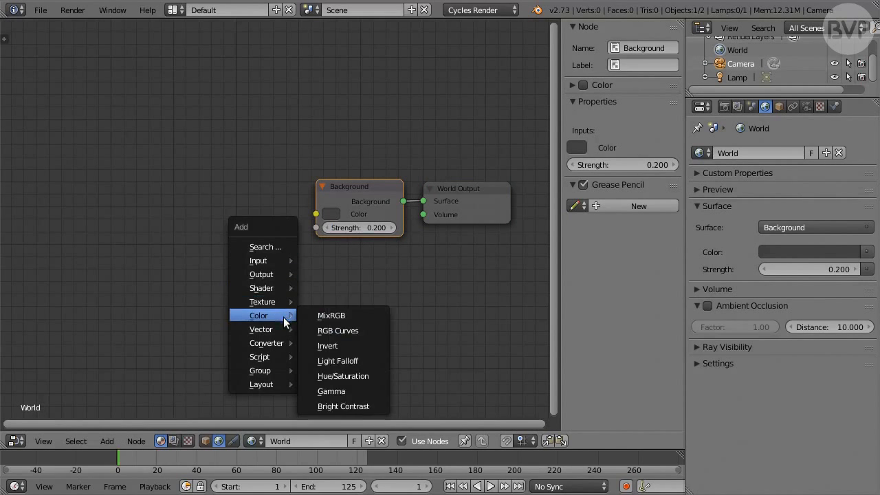
{"action": "left_click", "coordinate": [362, 316]}
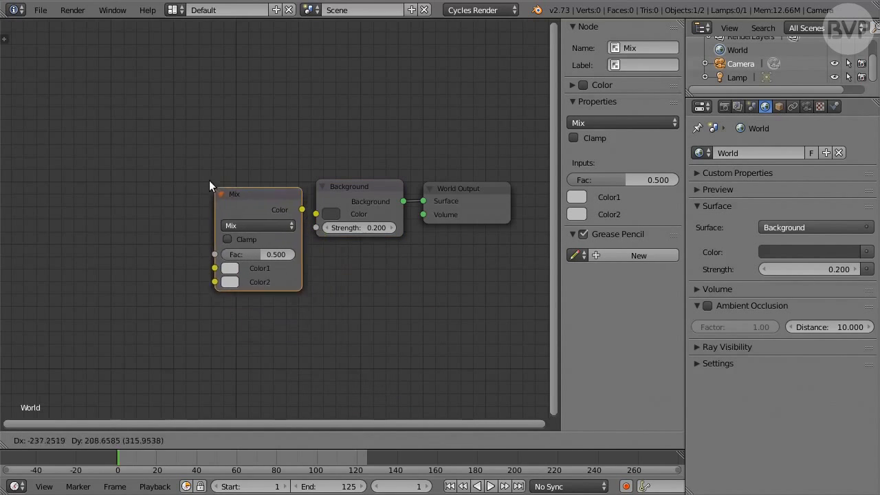
{"action": "left_click", "coordinate": [199, 160]}
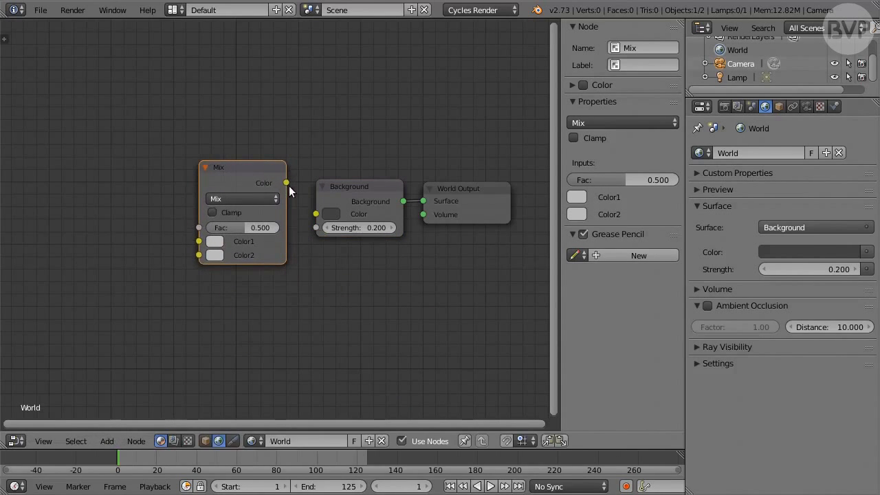
{"action": "left_click_drag", "start_coordinate": [287, 183], "coordinate": [313, 216]}
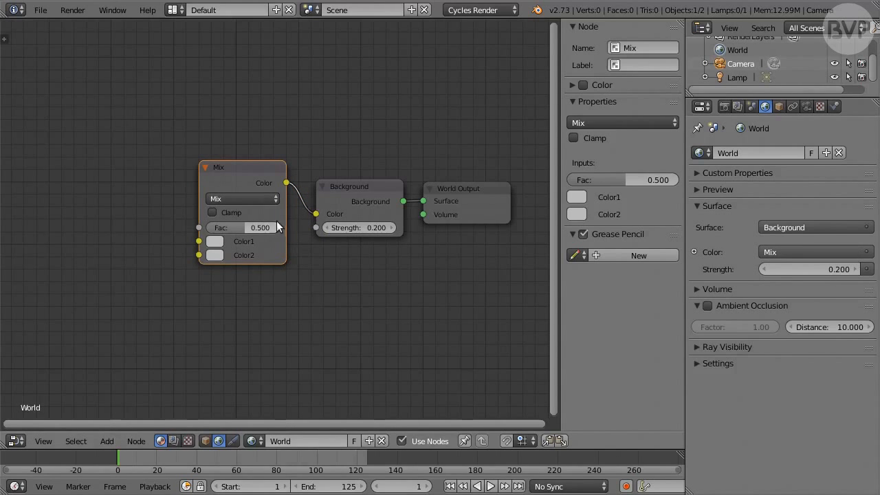
Set the MixRGB node's blend type to Value and its Fac to 1
{"action": "left_click", "coordinate": [259, 200]}
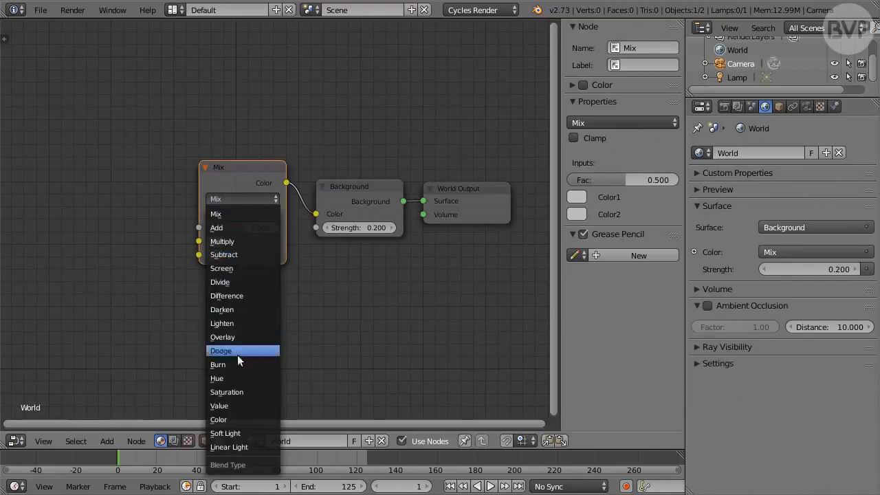
{"action": "left_click", "coordinate": [246, 407]}
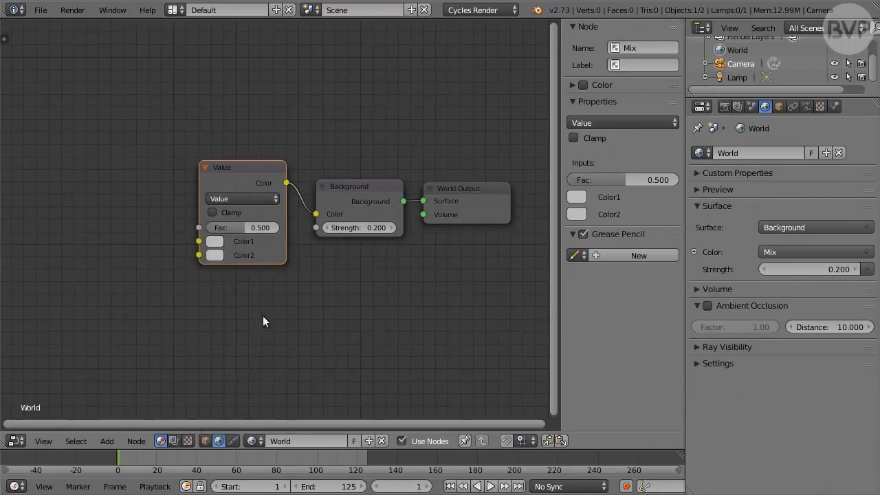
{"action": "left_click", "coordinate": [254, 228]}
{"action": "type", "text": "1"}
{"action": "key", "text": "Return"}
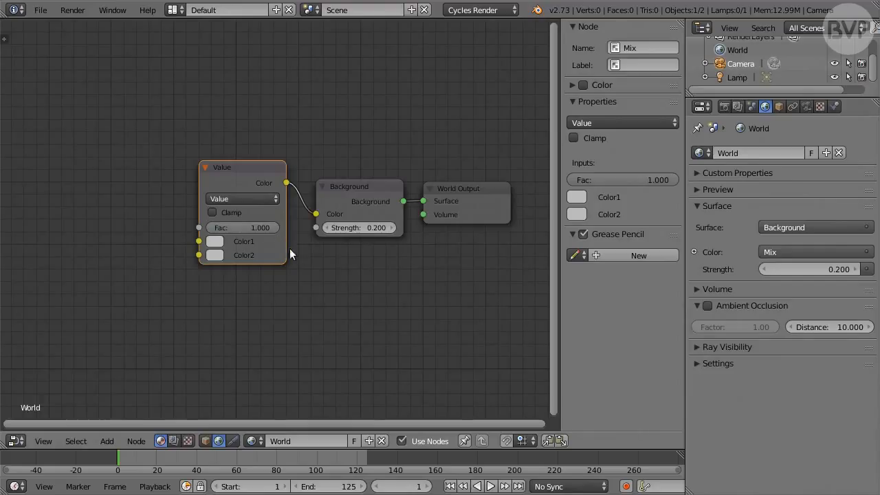
Set Color1 of the Value blend node to hex 05090F
{"action": "left_click", "coordinate": [215, 242]}
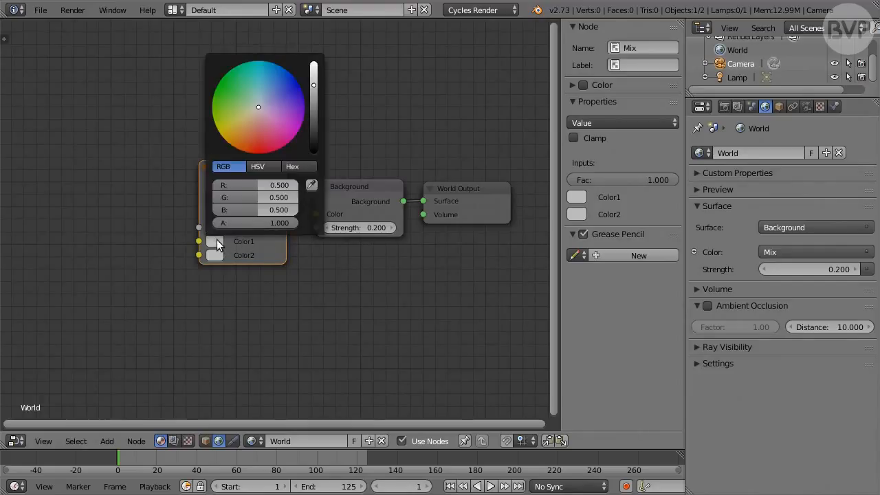
{"action": "left_click", "coordinate": [302, 166]}
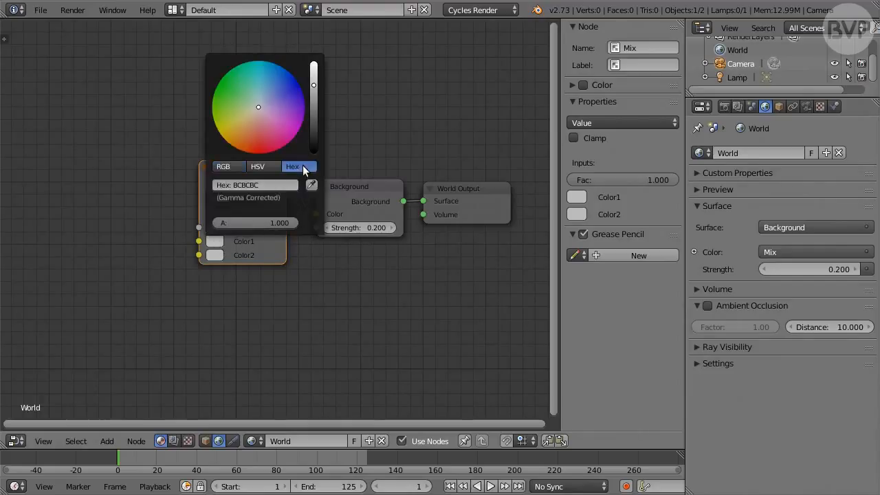
{"action": "left_click", "coordinate": [249, 185]}
{"action": "type", "text": "05090F"}
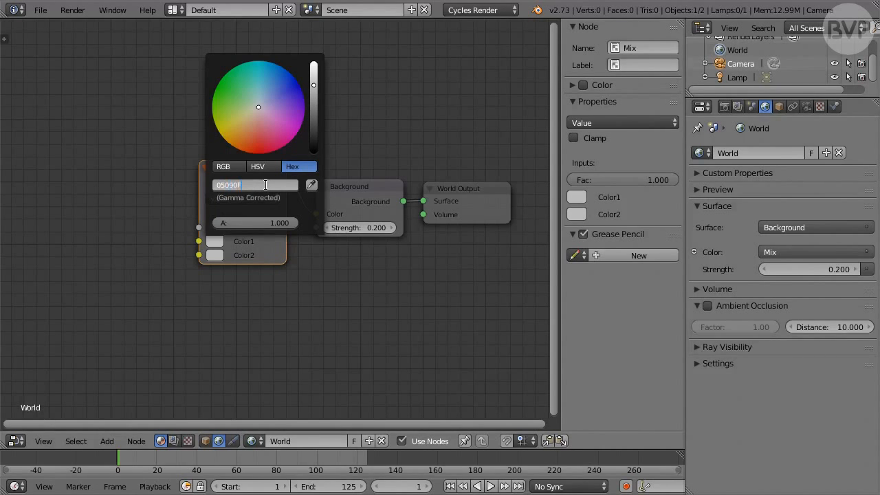
{"action": "key", "text": "Return"}
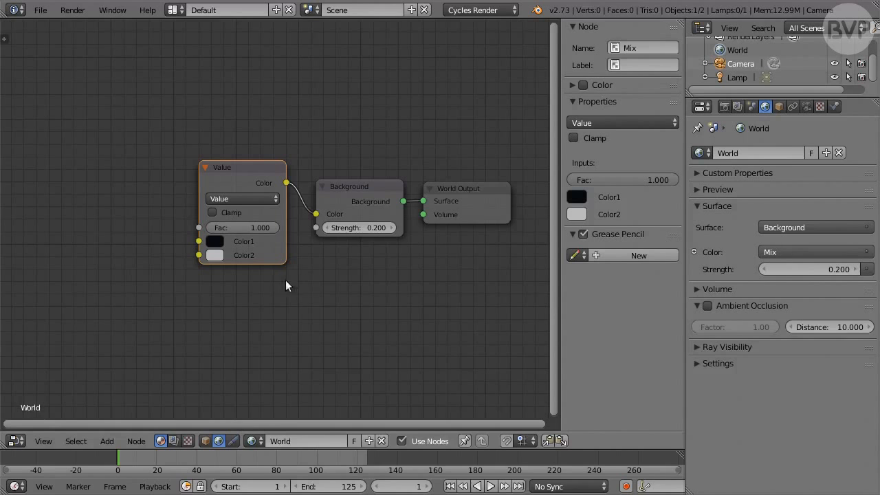
{"action": "middle_click_drag", "start_coordinate": [217, 289], "coordinate": [297, 286]}
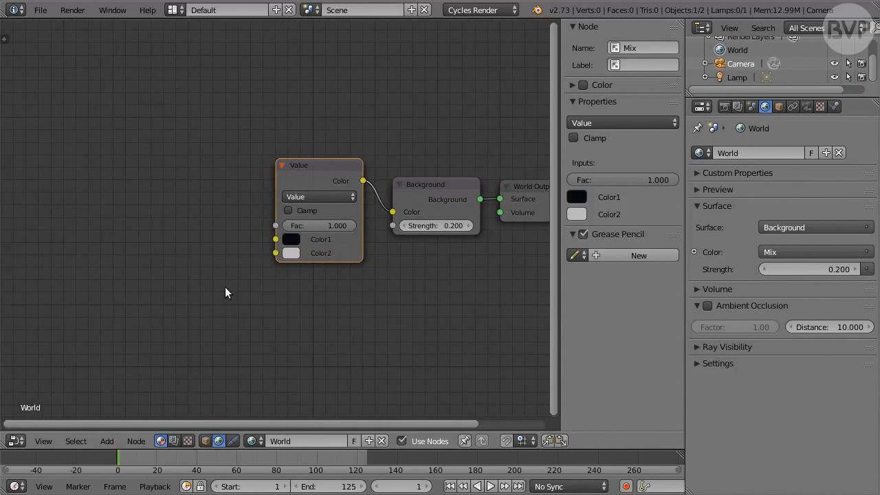
Add a Noise Texture node beside the Value blend node and connect its Color output to Color2
{"action": "key", "text": "shift+a"}
{"action": "mouse_move", "coordinate": [219, 276]}
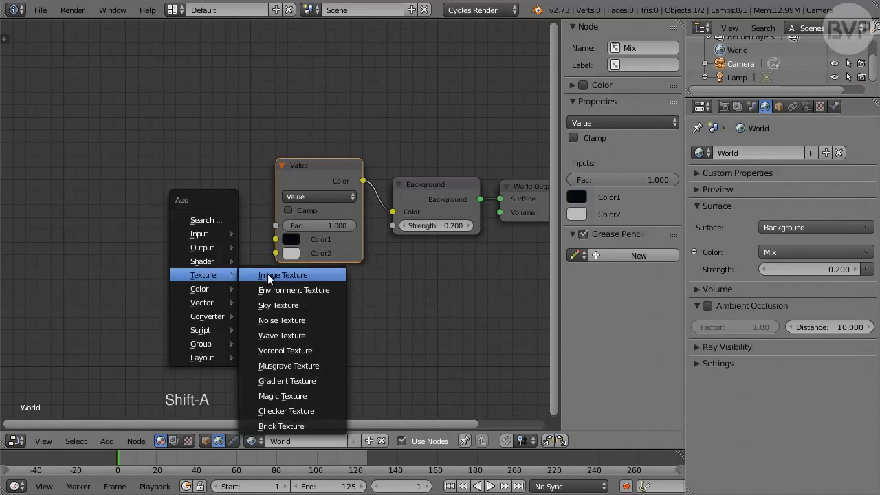
{"action": "left_click", "coordinate": [323, 320]}
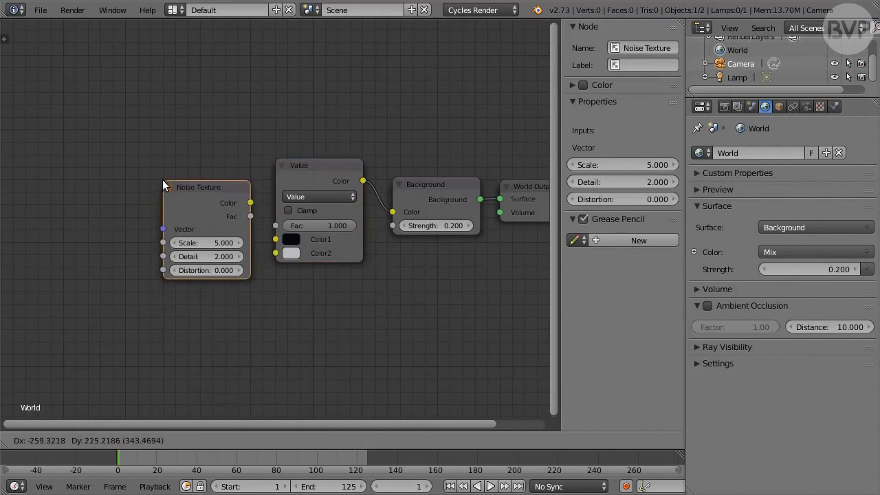
{"action": "left_click", "coordinate": [164, 176]}
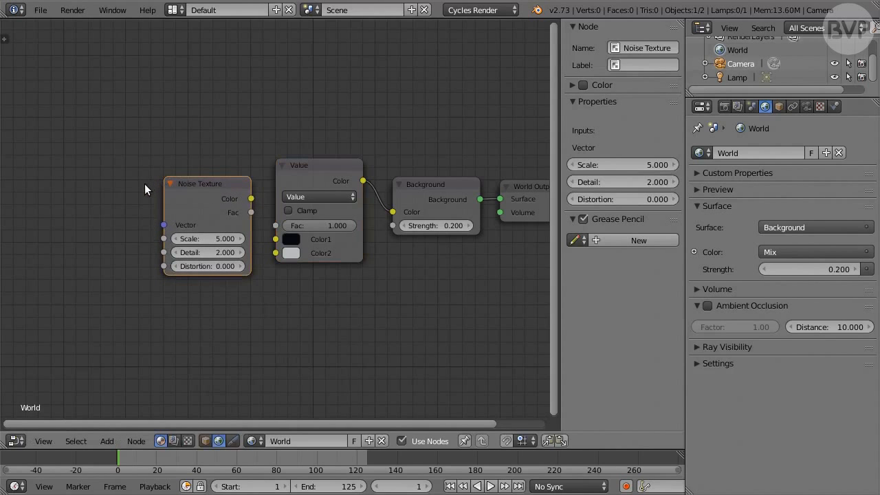
{"action": "left_click_drag", "start_coordinate": [227, 197], "coordinate": [277, 252]}
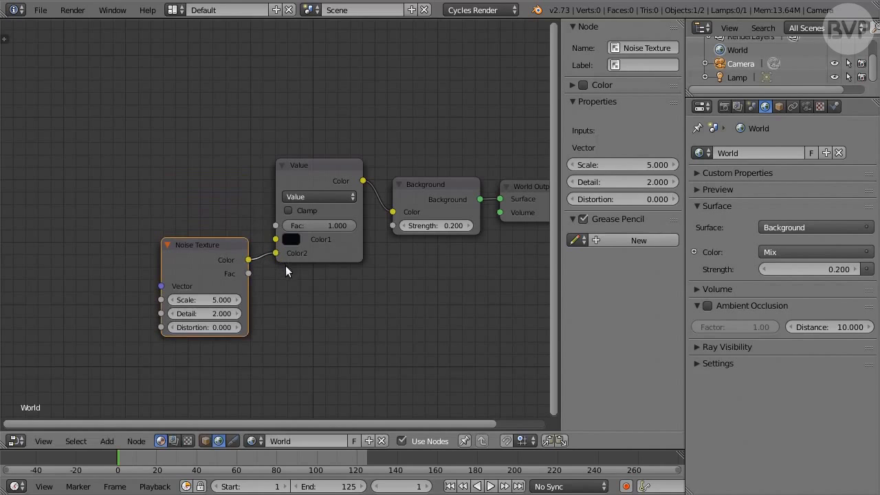
Set the Noise Texture's Scale to 1.2, Detail to 16 and Distortion to -2
{"action": "left_click", "coordinate": [209, 299]}
{"action": "type", "text": "1.2"}
{"action": "key", "text": "Tab"}
{"action": "type", "text": "16"}
{"action": "key", "text": "Tab"}
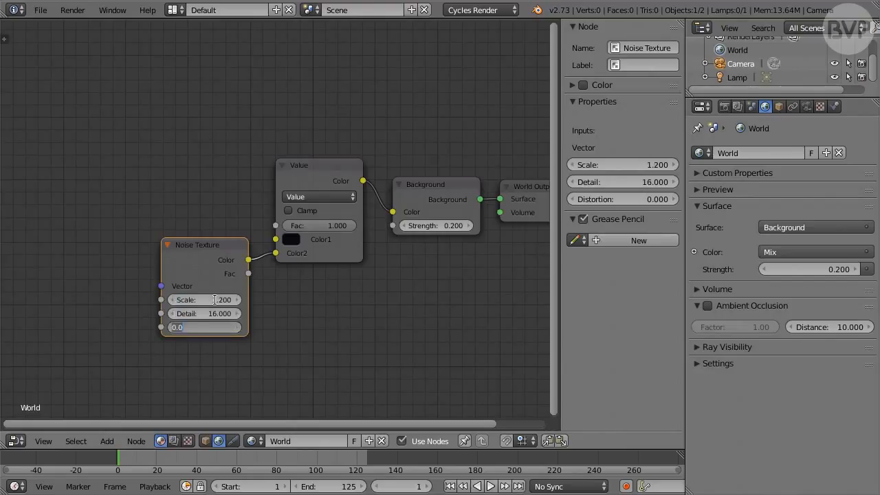
{"action": "key", "text": "BackSpace"}
{"action": "key", "text": "Return"}
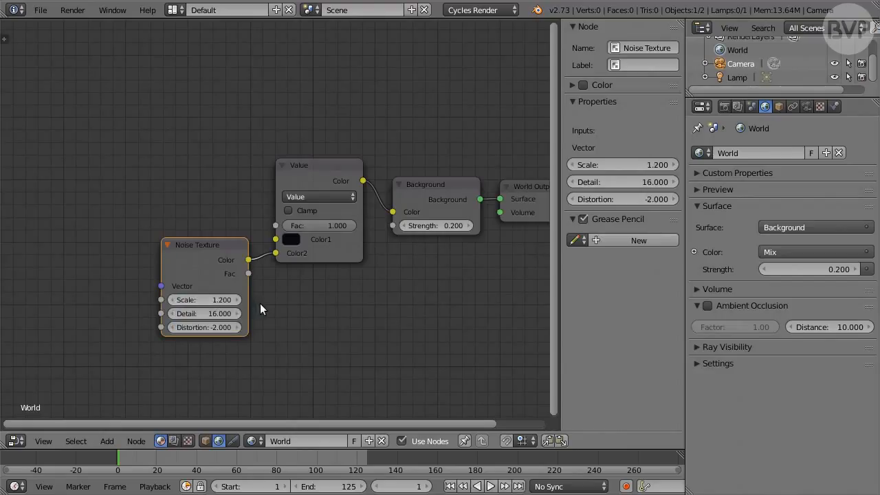
Add a Mapping node before the Noise Texture node and connect its Vector output to the texture's Vector input
{"action": "middle_click_drag", "start_coordinate": [279, 298], "coordinate": [424, 296]}
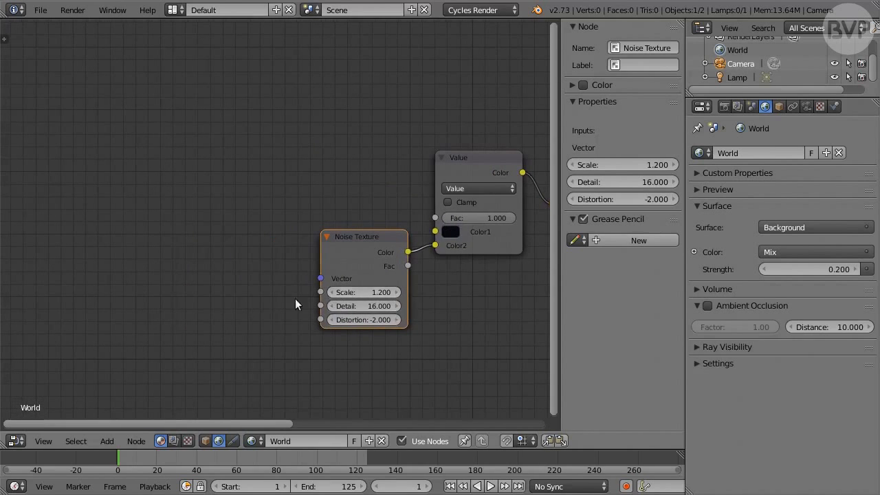
{"action": "key", "text": "shift+a"}
{"action": "mouse_move", "coordinate": [257, 330]}
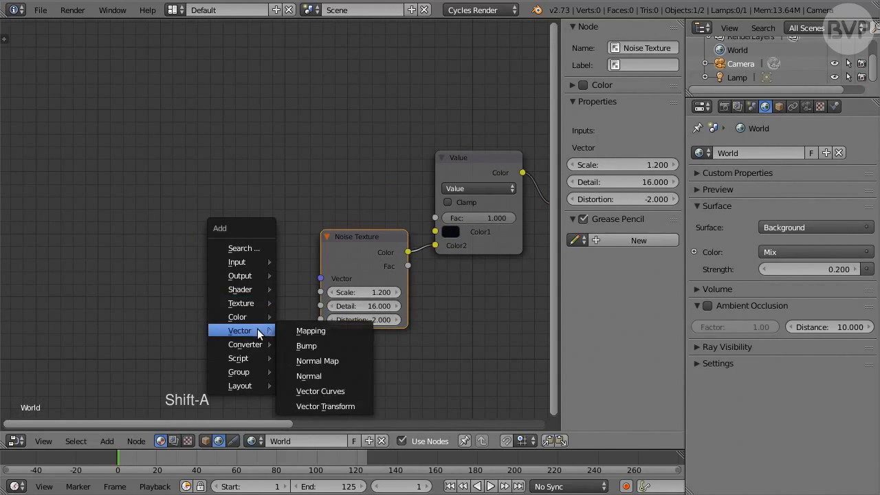
{"action": "left_click", "coordinate": [308, 330]}
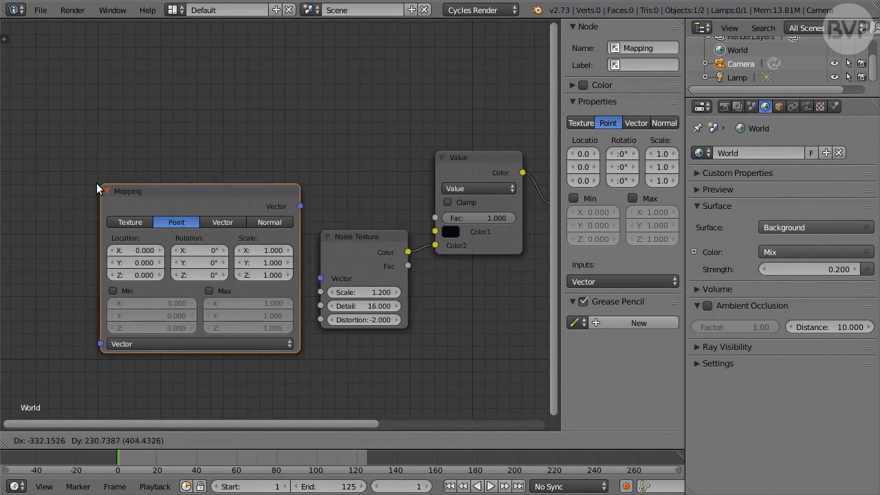
{"action": "left_click", "coordinate": [89, 189]}
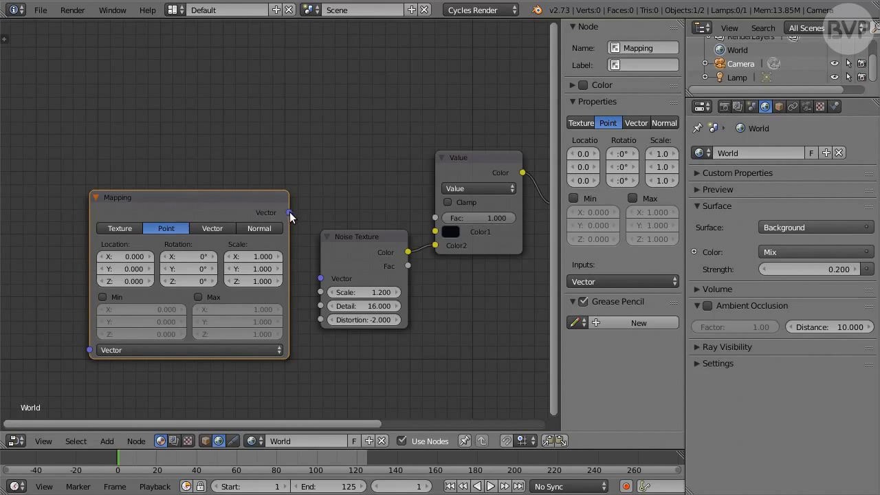
{"action": "left_click_drag", "start_coordinate": [289, 213], "coordinate": [299, 218]}
{"action": "left_click_drag", "start_coordinate": [309, 265], "coordinate": [320, 278]}
Add a Texture Coordinate node and connect its Generated output to the Mapping node's Vector input
{"action": "key", "text": "shift+a"}
{"action": "mouse_move", "coordinate": [310, 108]}
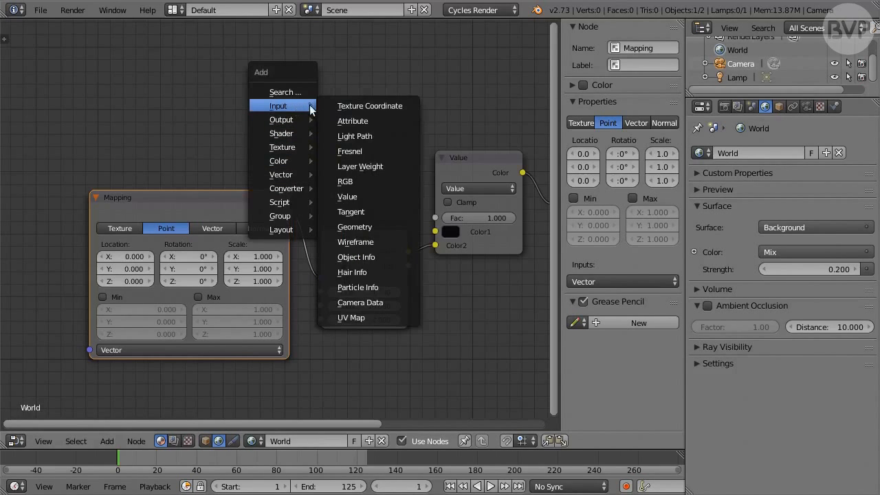
{"action": "left_click", "coordinate": [348, 106]}
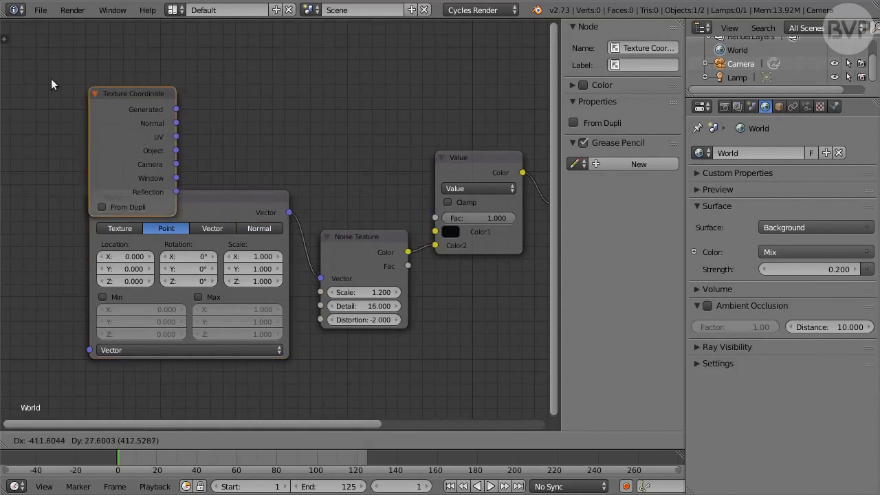
{"action": "left_click", "coordinate": [19, 49]}
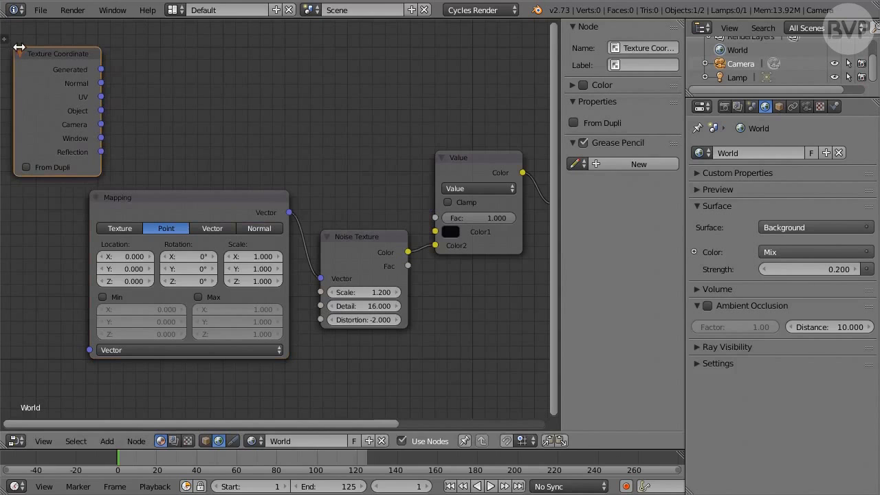
{"action": "left_click_drag", "start_coordinate": [100, 69], "coordinate": [86, 347]}
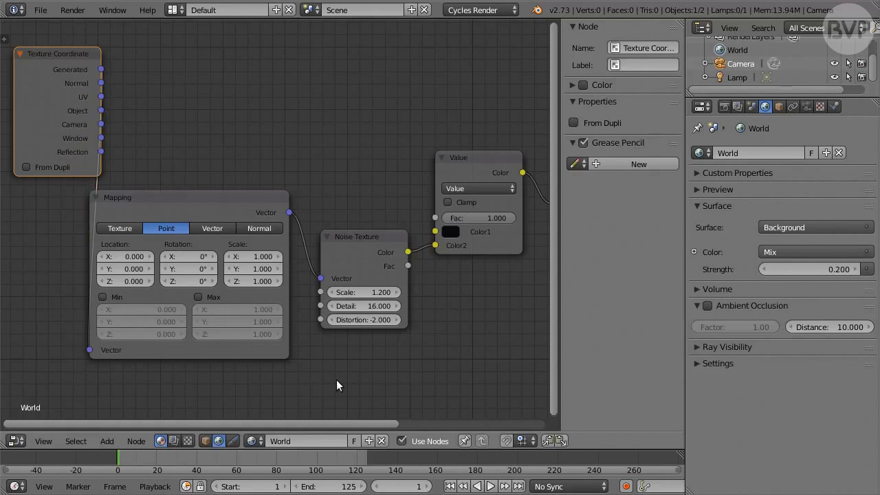
Arrange the Texture Coordinate, Mapping and Noise Texture nodes side by side in a tidy row
{"action": "middle_click_drag", "start_coordinate": [337, 383], "coordinate": [429, 370]}
{"action": "left_click_drag", "start_coordinate": [128, 48], "coordinate": [91, 140]}
{"action": "left_click_drag", "start_coordinate": [257, 199], "coordinate": [255, 164]}
{"action": "left_click_drag", "start_coordinate": [446, 237], "coordinate": [436, 196]}
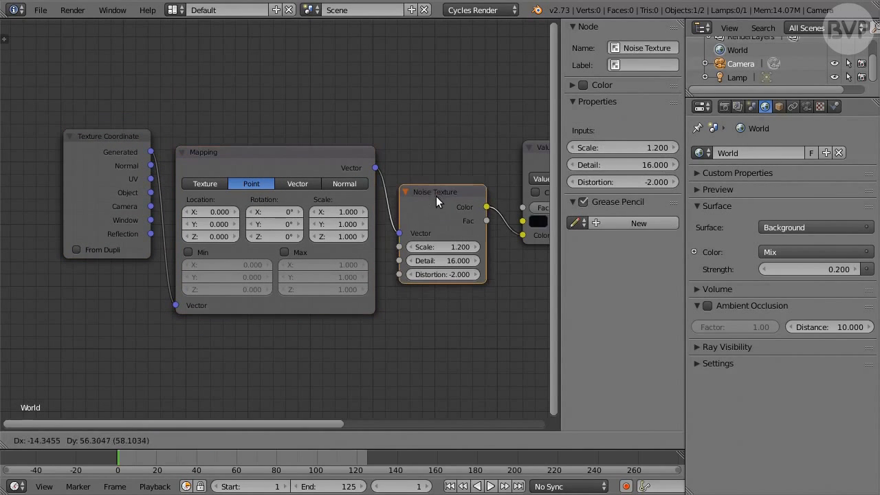
Keyframe the Mapping node's Location at frame 1, and again at frame 125 with Y set to 1
{"action": "left_click", "coordinate": [280, 159]}
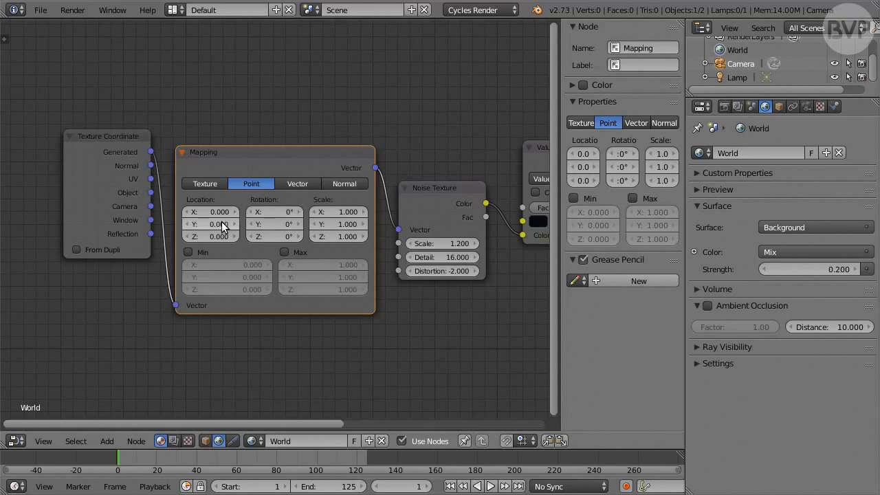
{"action": "key", "text": "i"}
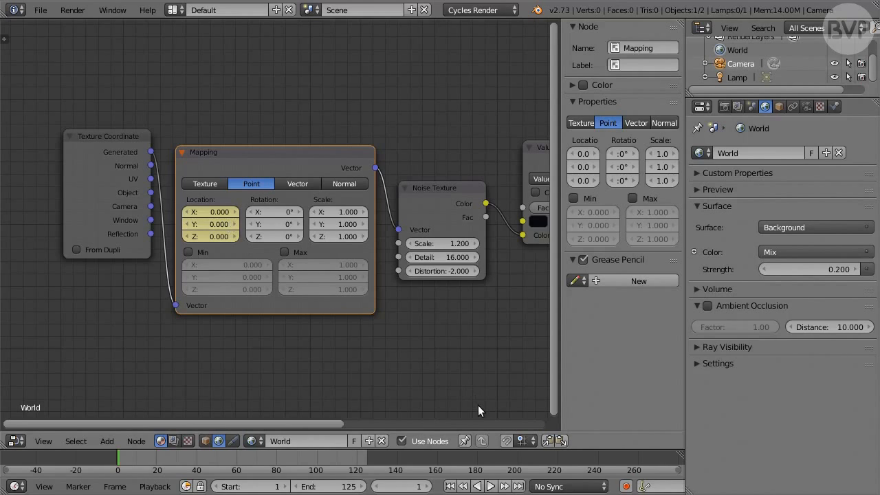
{"action": "left_click", "coordinate": [521, 487]}
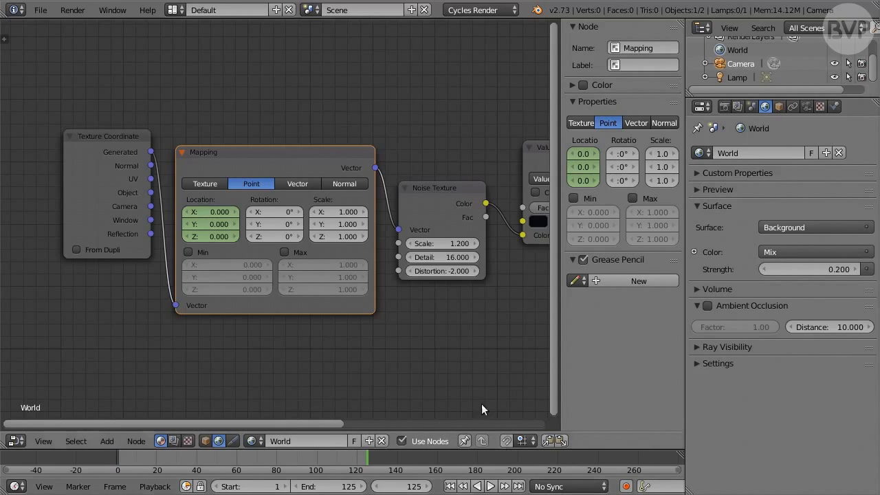
{"action": "left_click", "coordinate": [224, 224]}
{"action": "type", "text": "1"}
{"action": "key", "text": "Return"}
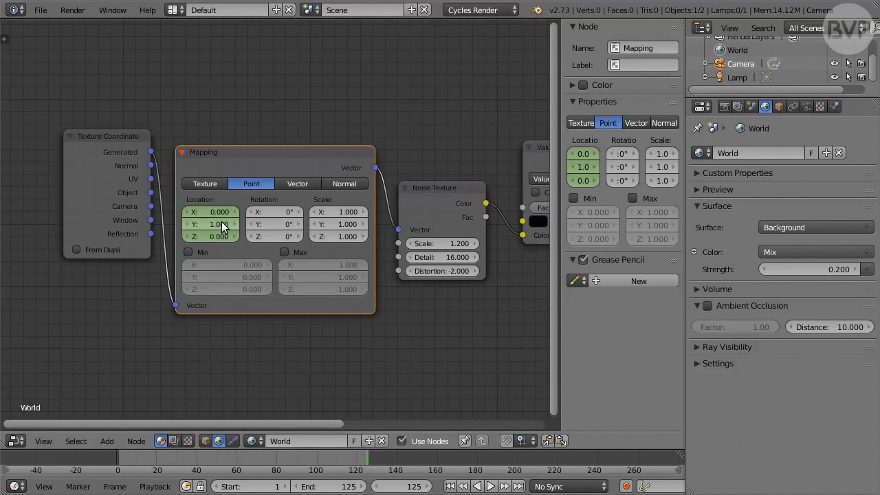
{"action": "key", "text": "i"}
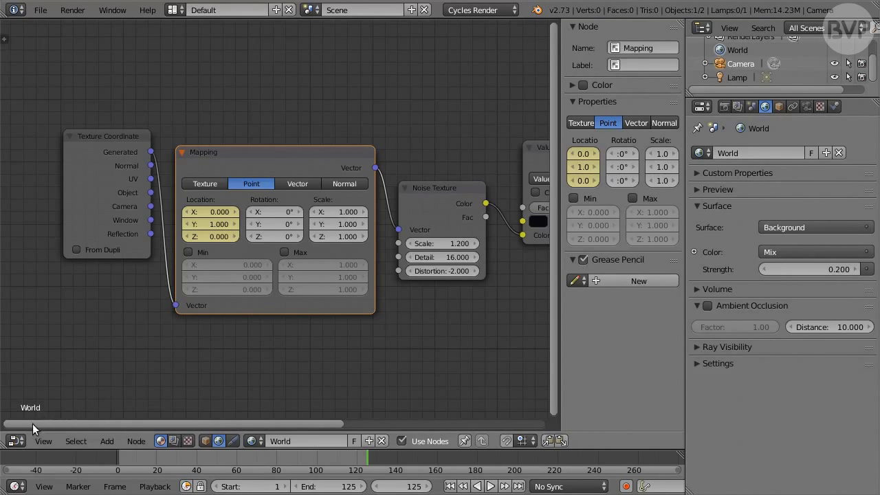
Make the Location animation linear in the Graph Editor by setting all keyframe handles to Vector
{"action": "left_click", "coordinate": [20, 441]}
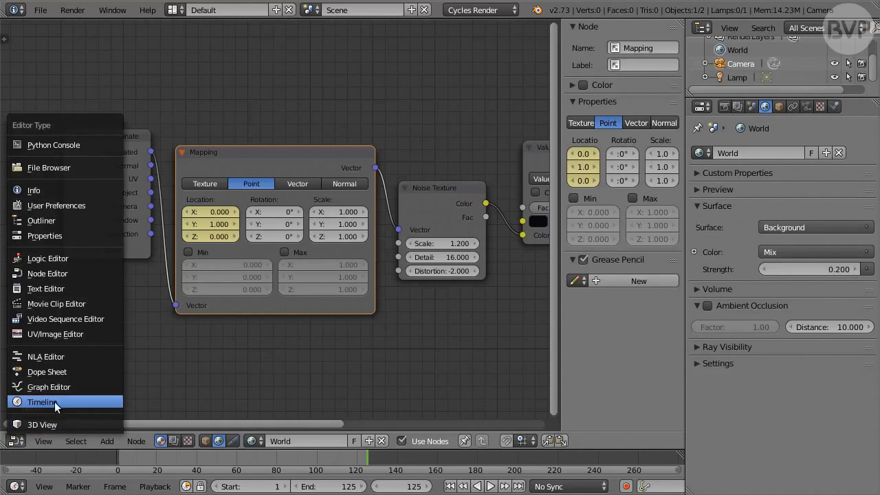
{"action": "left_click", "coordinate": [96, 389]}
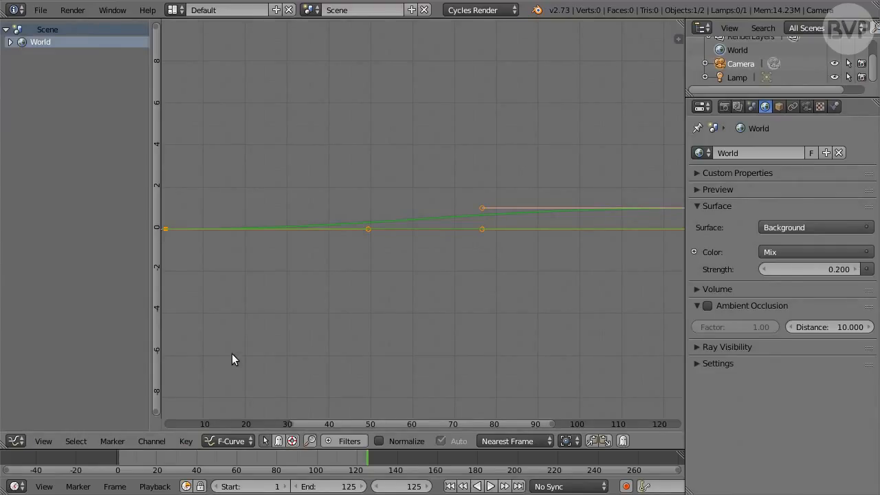
{"action": "key", "text": "a"}
{"action": "key", "text": "KP_Decimal"}
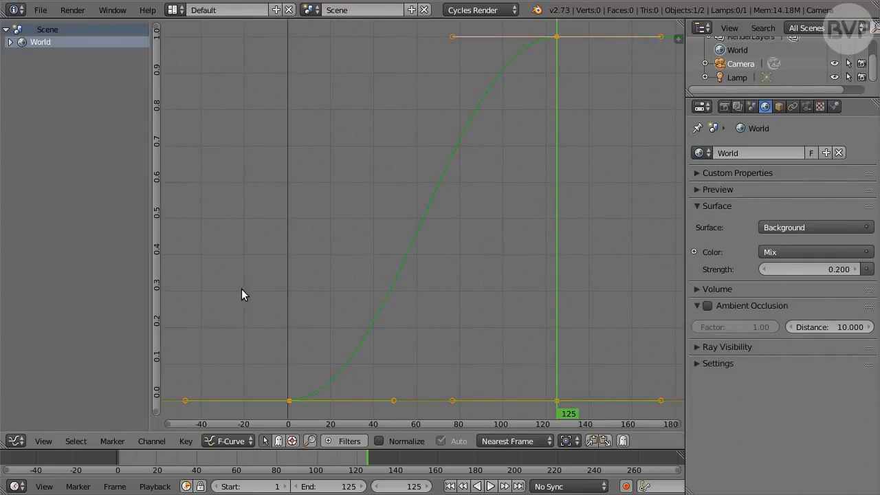
{"action": "key", "text": "v"}
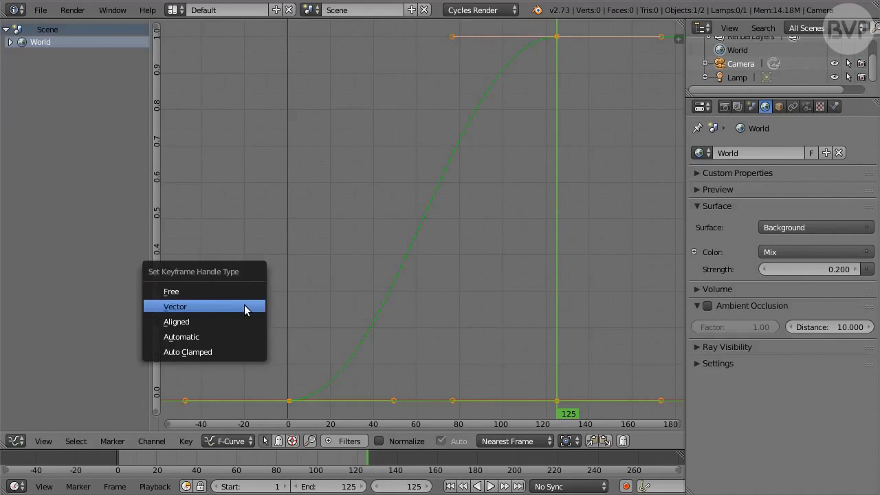
{"action": "left_click", "coordinate": [244, 307]}
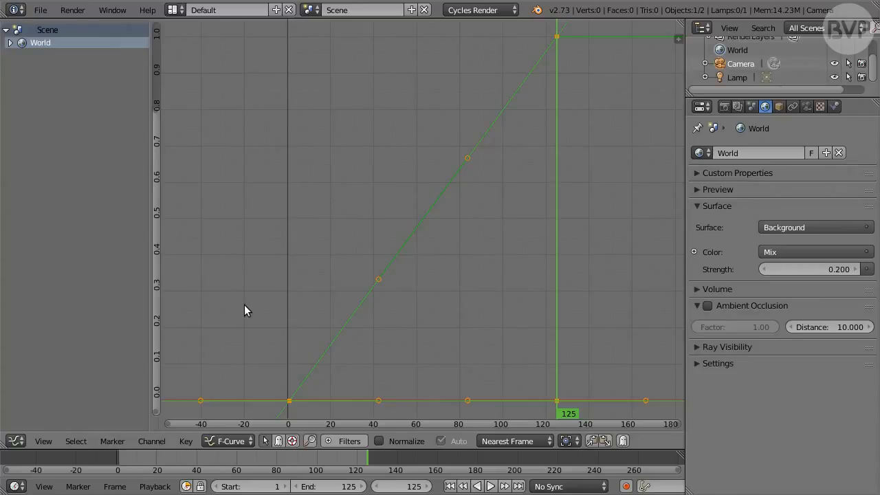
Render the mist animation and return to the Node Editor
{"action": "left_click", "coordinate": [79, 15]}
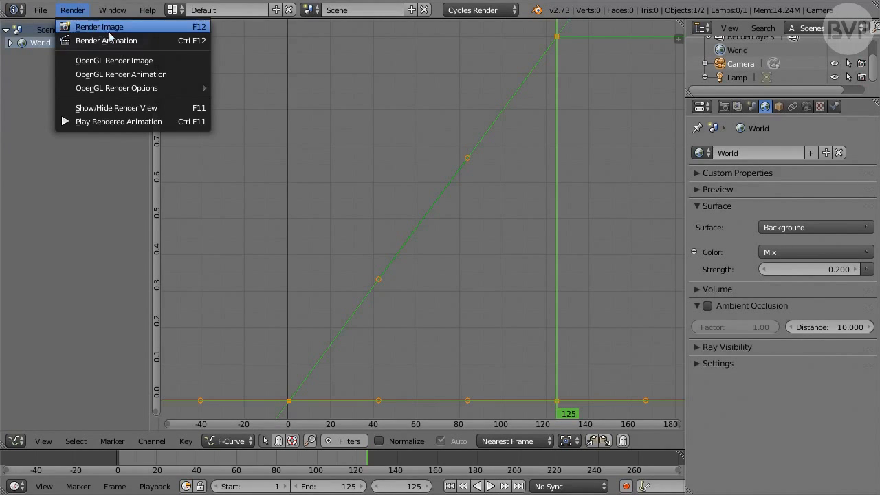
{"action": "left_click", "coordinate": [148, 40]}
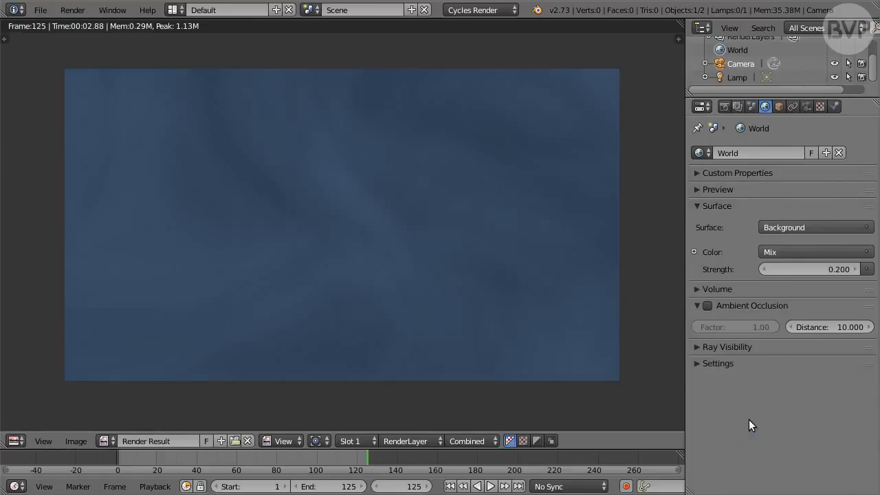
{"action": "key", "text": "shift+F3"}
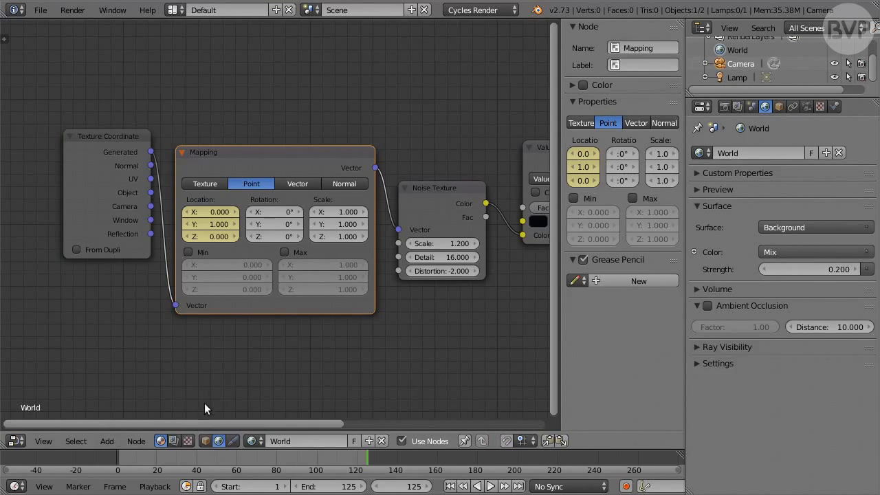
Switch to the compositing node tree and enable Use Nodes for the scene
{"action": "left_click", "coordinate": [175, 441]}
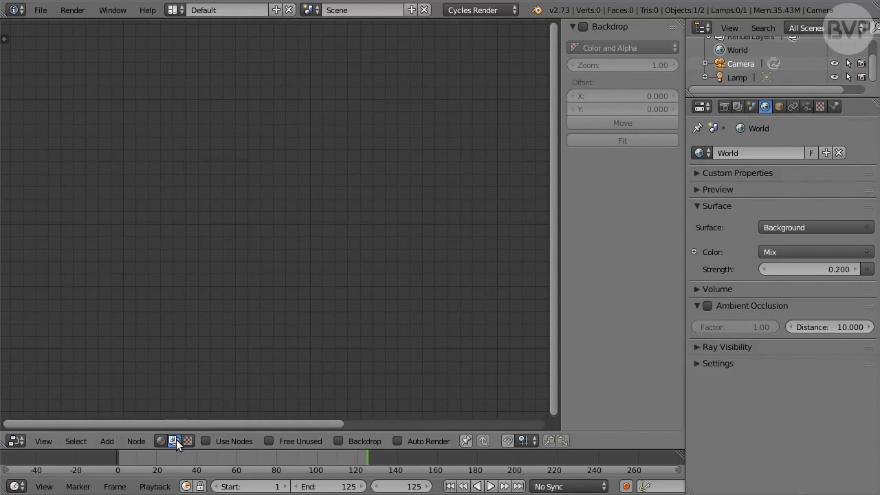
{"action": "left_click", "coordinate": [225, 442]}
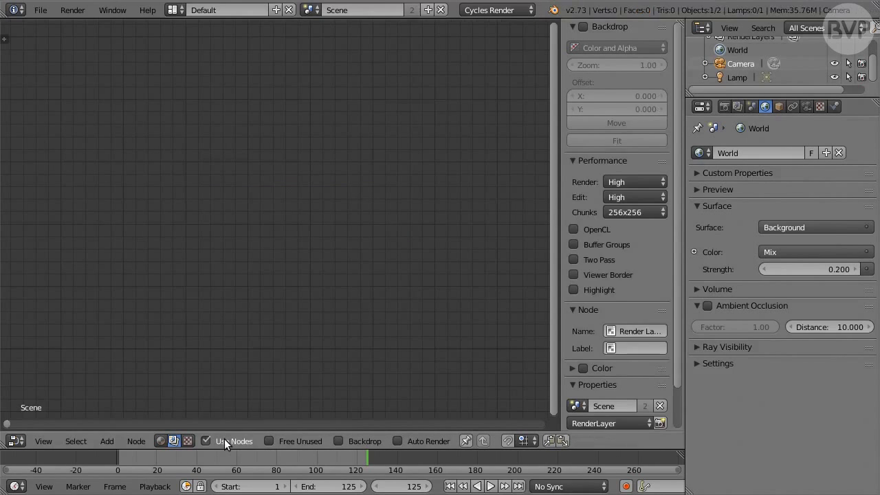
{"action": "scroll", "coordinate": [375, 306], "scroll_direction": "down", "scroll_amount": 7}
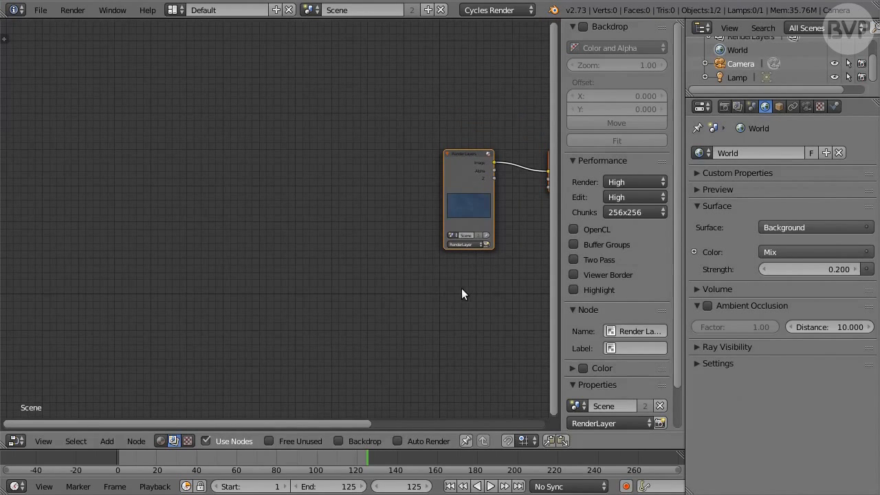
{"action": "middle_click_drag", "start_coordinate": [461, 295], "coordinate": [242, 318]}
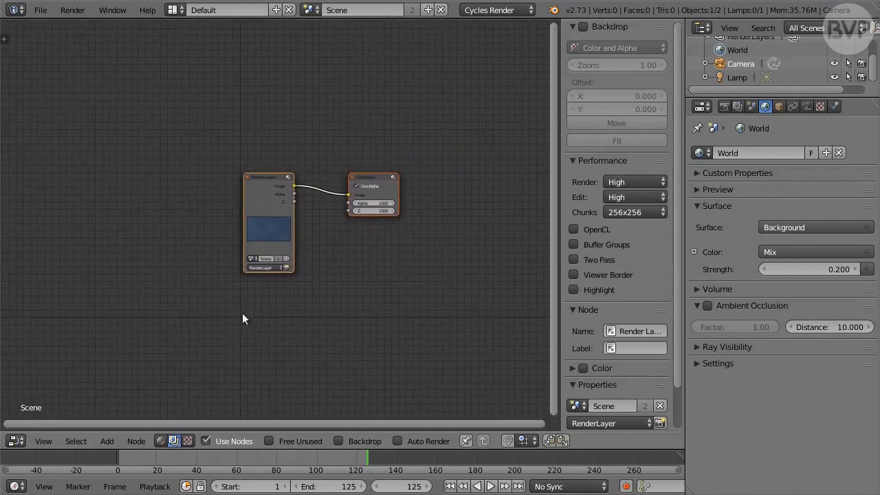
{"action": "scroll", "coordinate": [303, 322], "scroll_direction": "up", "scroll_amount": 3}
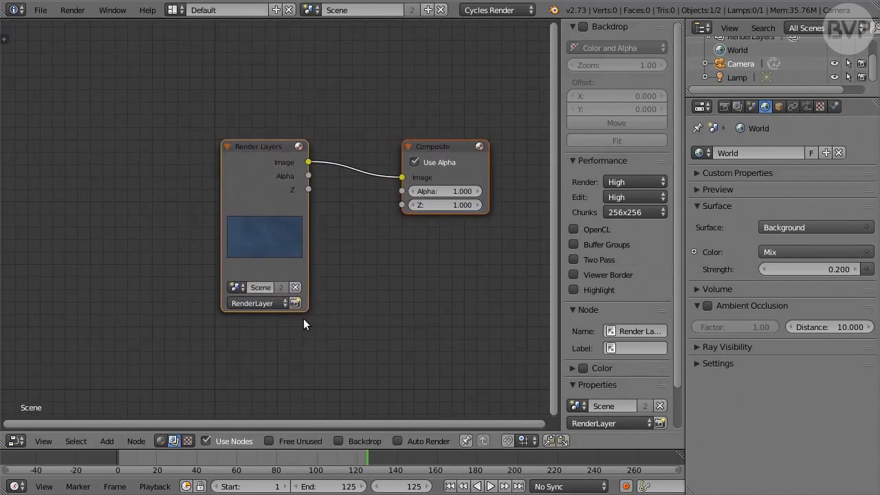
Spread the Render Layers and Composite nodes apart and add a Movie Clip node above the link between them
{"action": "left_click_drag", "start_coordinate": [276, 156], "coordinate": [84, 167]}
{"action": "left_click_drag", "start_coordinate": [469, 170], "coordinate": [515, 232]}
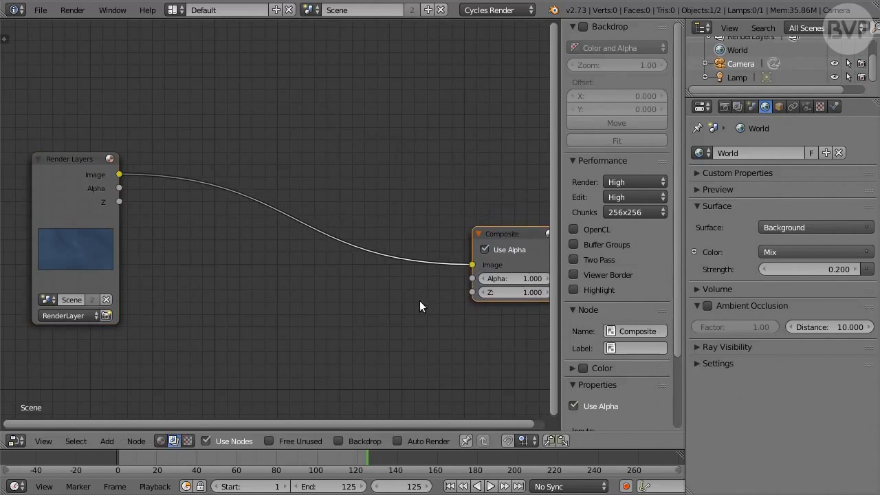
{"action": "key", "text": "shift+a"}
{"action": "mouse_move", "coordinate": [286, 268]}
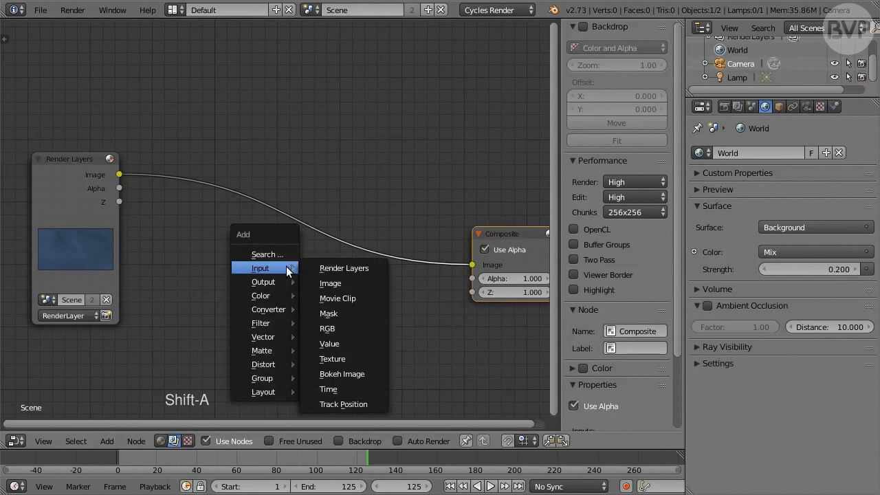
{"action": "left_click", "coordinate": [364, 298]}
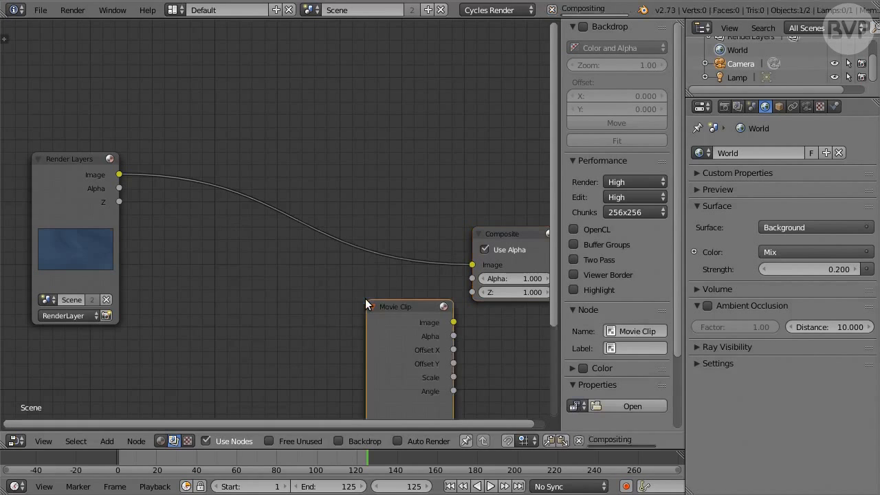
{"action": "left_click", "coordinate": [329, 31]}
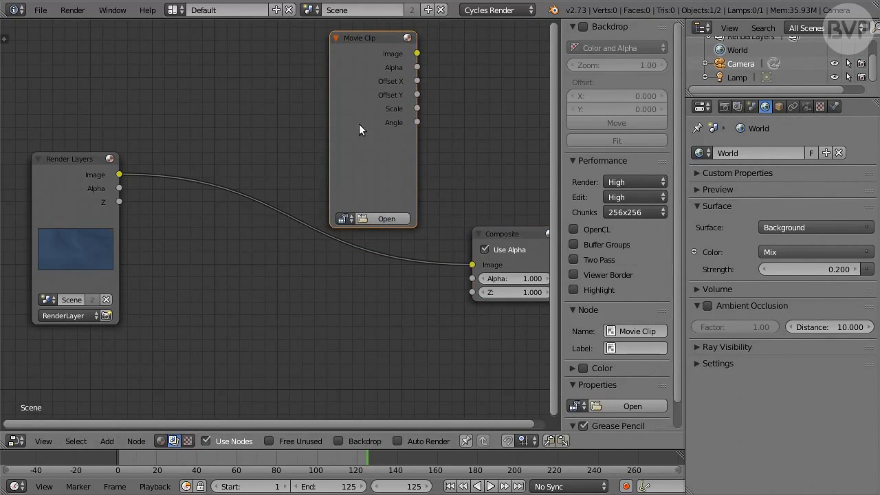
Load MistBG.avi into the Movie Clip node and widen the node slightly
{"action": "left_click", "coordinate": [386, 219]}
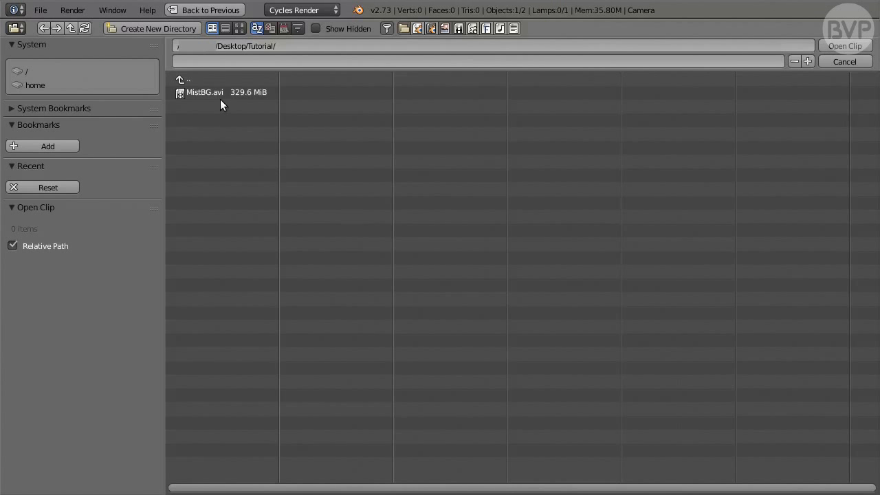
{"action": "left_click", "coordinate": [216, 93]}
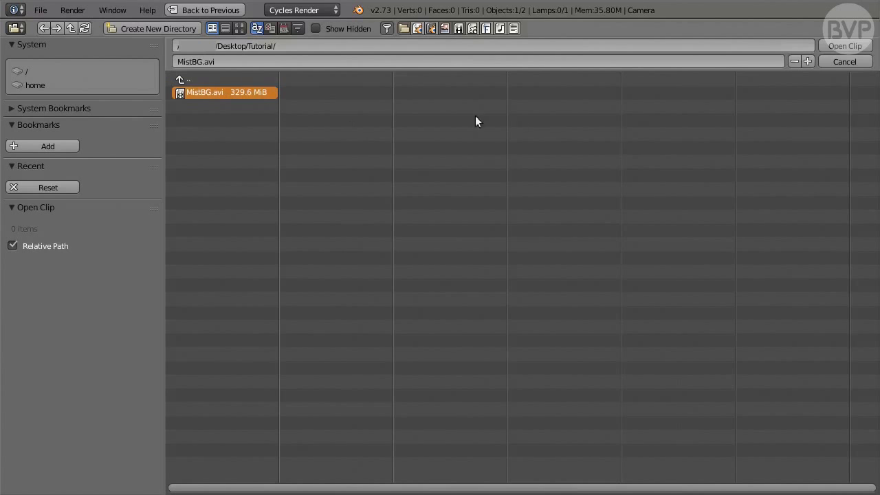
{"action": "left_click", "coordinate": [866, 46]}
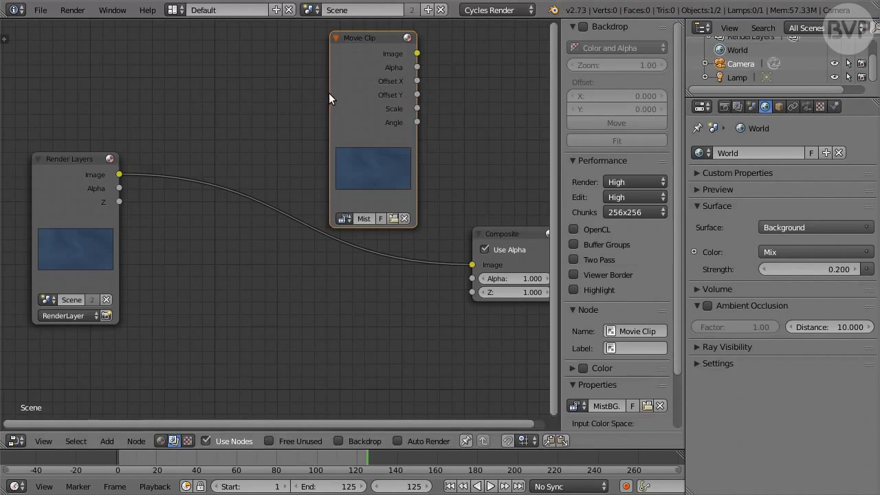
{"action": "left_click_drag", "start_coordinate": [330, 89], "coordinate": [304, 86]}
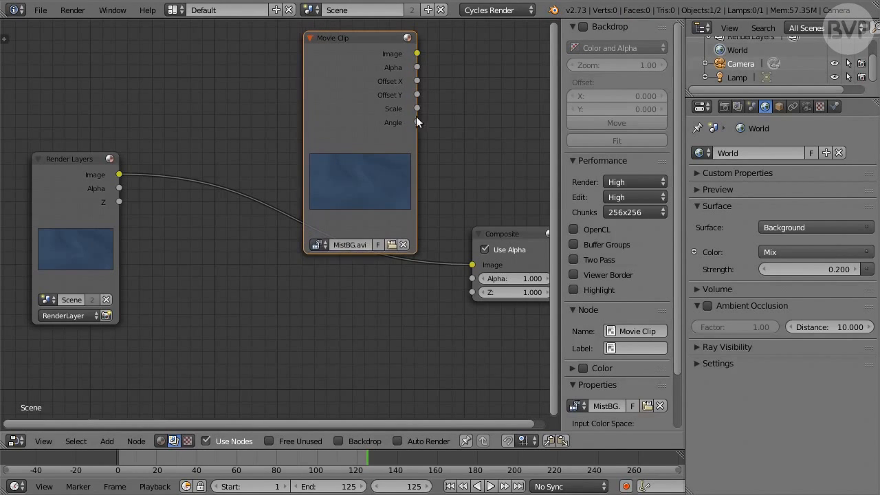
Add an Alpha Over node beside the Movie Clip node and connect the clip's Image output to its first Image input
{"action": "key", "text": "shift+a"}
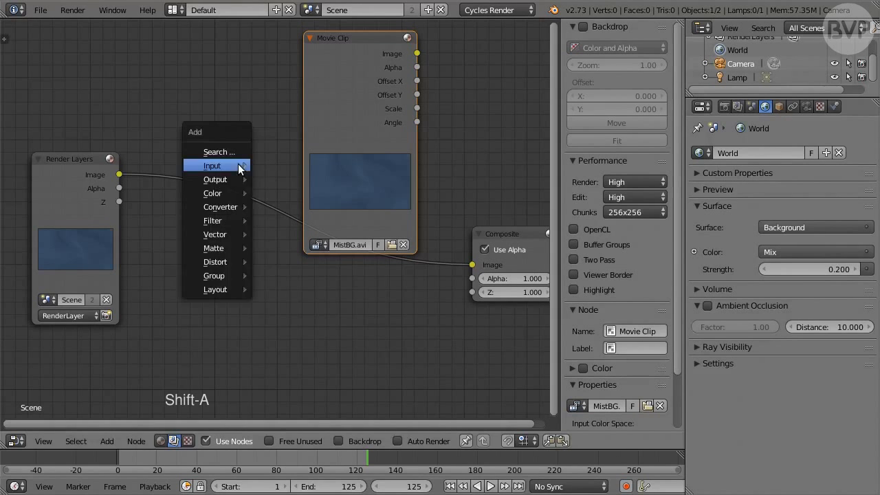
{"action": "mouse_move", "coordinate": [236, 195]}
{"action": "left_click", "coordinate": [333, 208]}
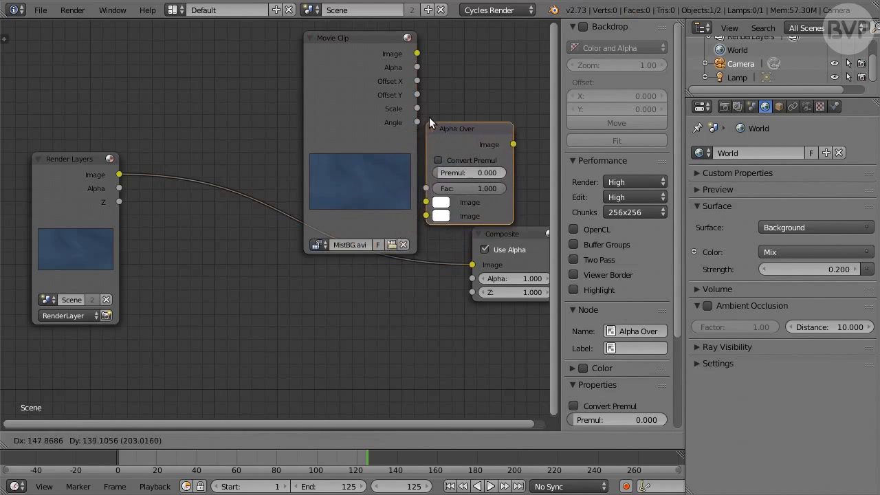
{"action": "left_click", "coordinate": [437, 112]}
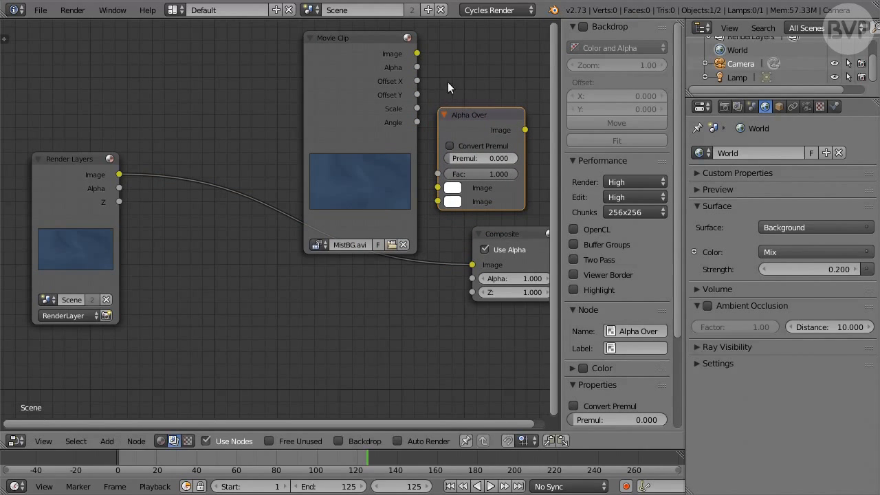
{"action": "middle_click_drag", "start_coordinate": [448, 82], "coordinate": [350, 101]}
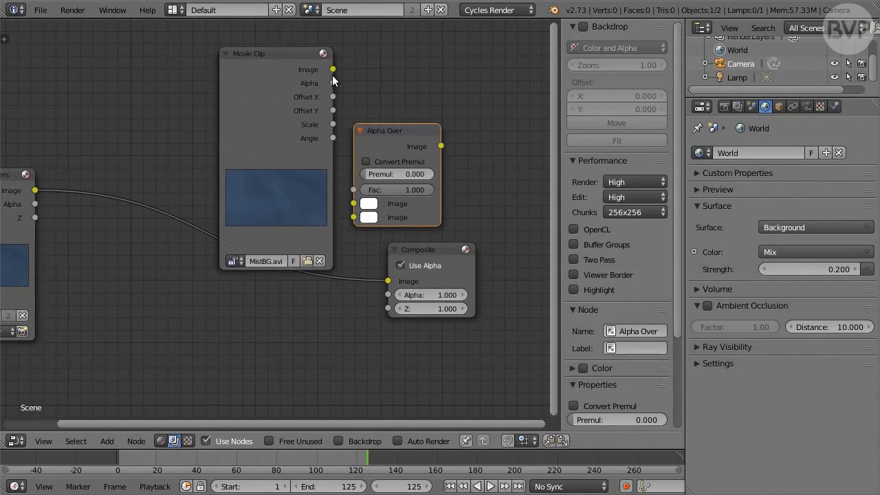
{"action": "left_click_drag", "start_coordinate": [333, 70], "coordinate": [354, 205]}
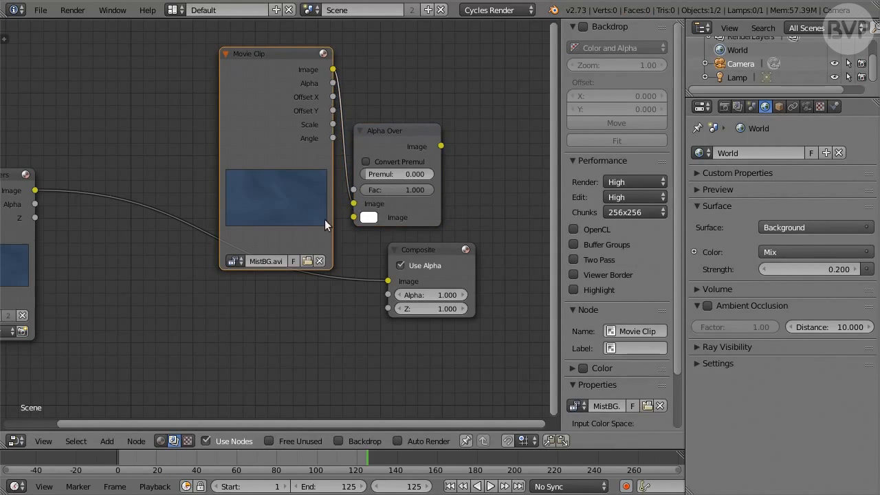
Add a Mix node below the Movie Clip node and connect its output to the second Image input of Alpha Over
{"action": "middle_click_drag", "start_coordinate": [177, 276], "coordinate": [243, 271]}
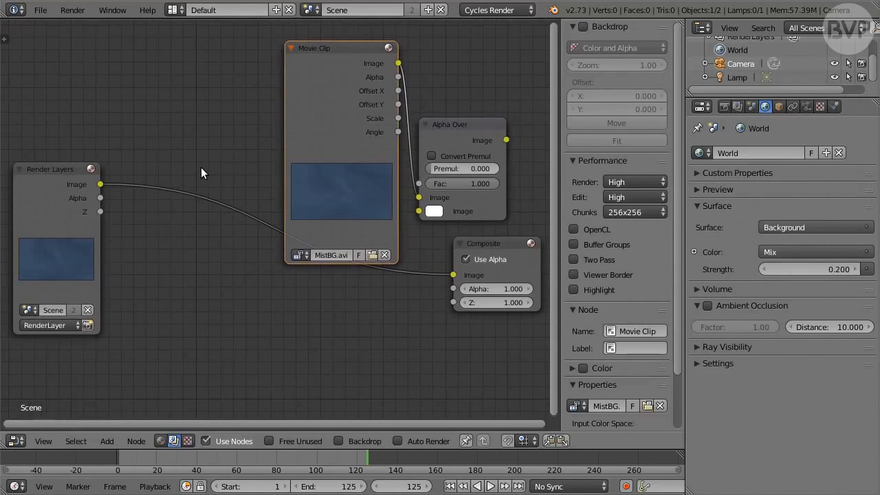
{"action": "key", "text": "shift+a"}
{"action": "mouse_move", "coordinate": [202, 169]}
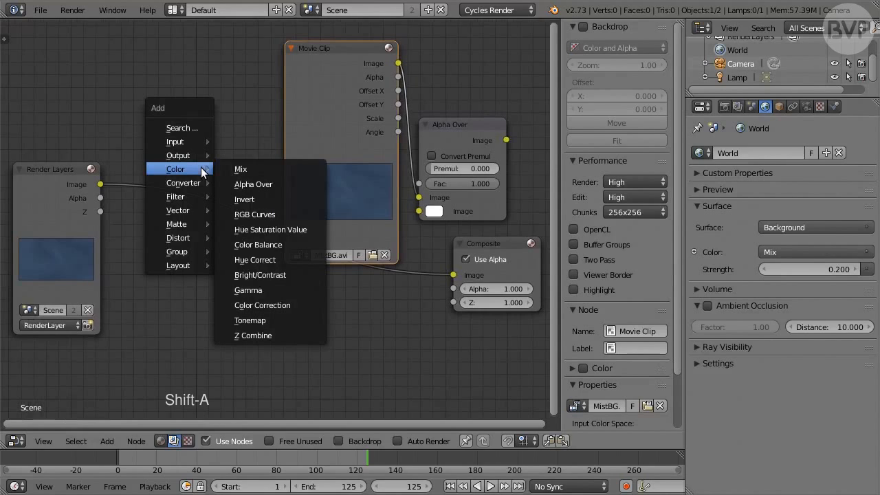
{"action": "left_click", "coordinate": [260, 169]}
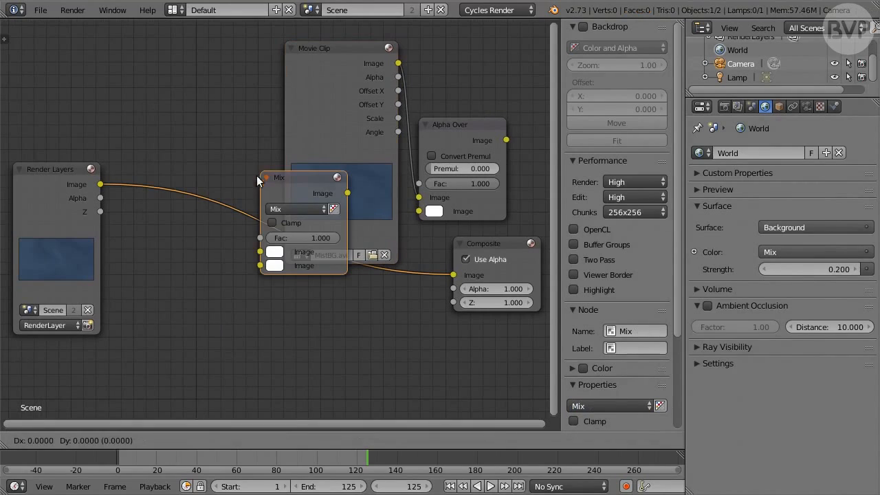
{"action": "left_click", "coordinate": [267, 282]}
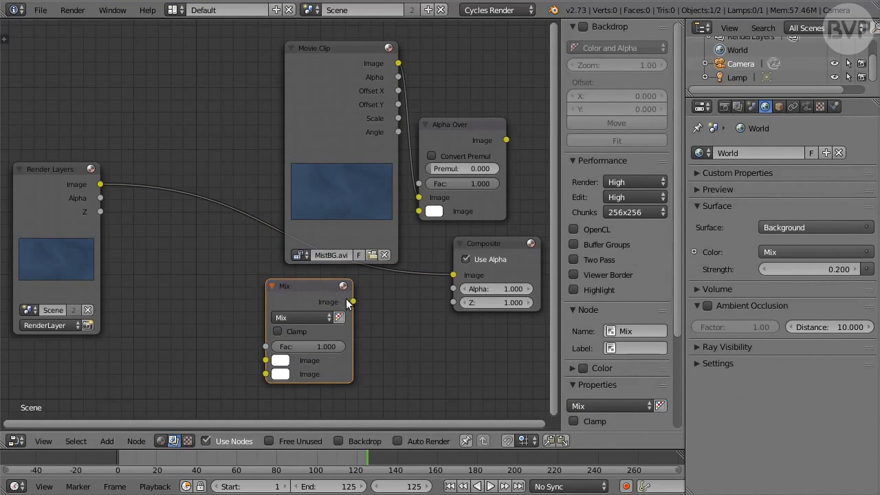
{"action": "left_click_drag", "start_coordinate": [352, 301], "coordinate": [418, 209]}
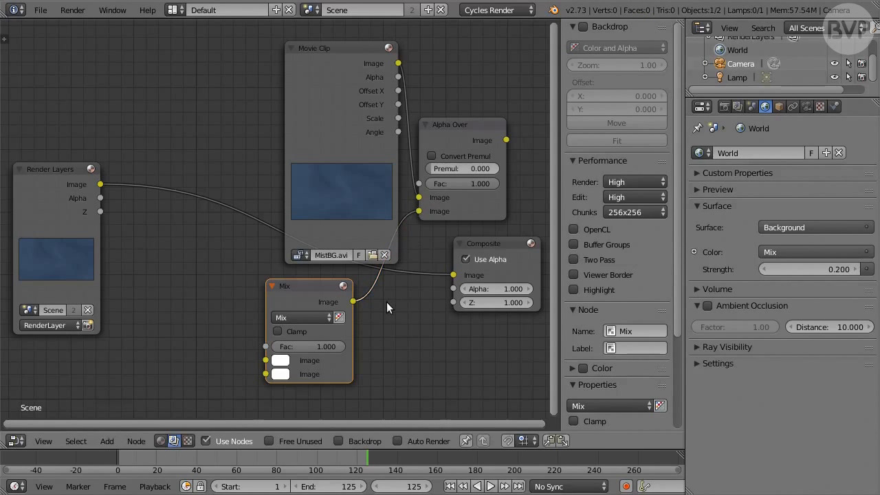
Set the Mix node's blend mode to Add and its factor to 0.8
{"action": "left_click", "coordinate": [310, 315]}
{"action": "left_click", "coordinate": [301, 287]}
{"action": "left_click", "coordinate": [307, 347]}
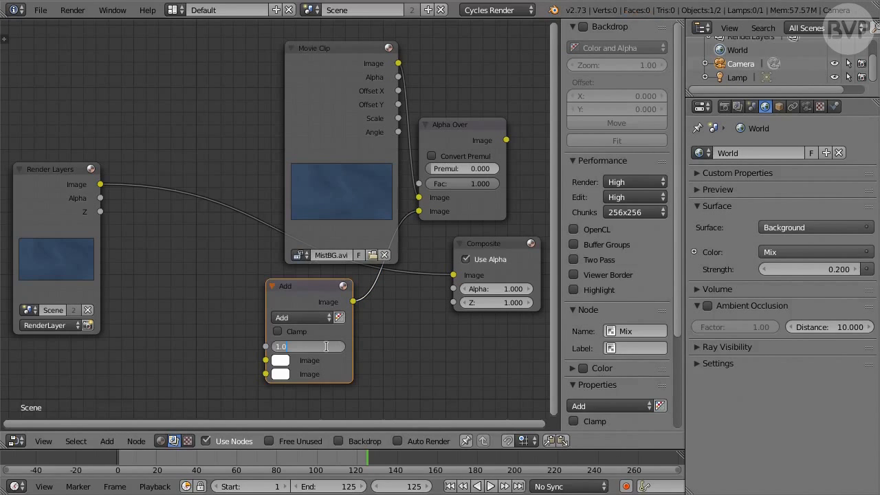
{"action": "type", "text": "0.8"}
{"action": "key", "text": "Return"}
Move the Render Layers node farther from the Add node and place a new Glare node between them
{"action": "middle_click_drag", "start_coordinate": [185, 295], "coordinate": [291, 295]}
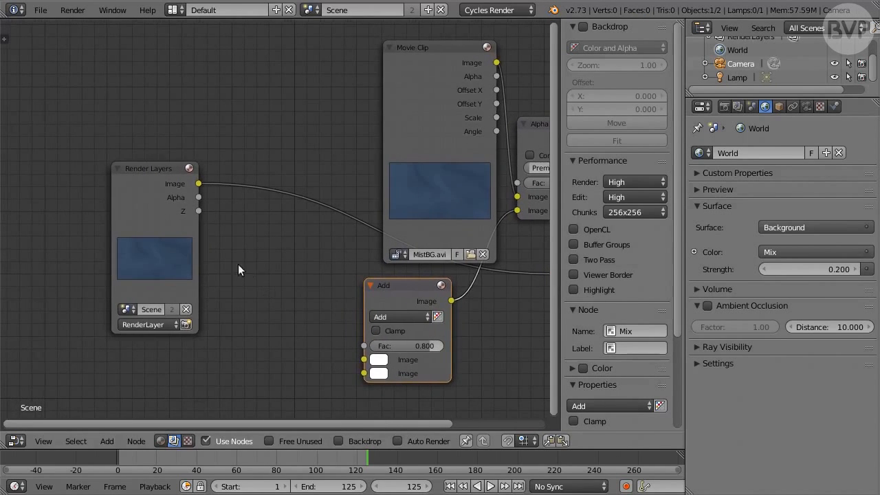
{"action": "left_click_drag", "start_coordinate": [165, 221], "coordinate": [55, 216]}
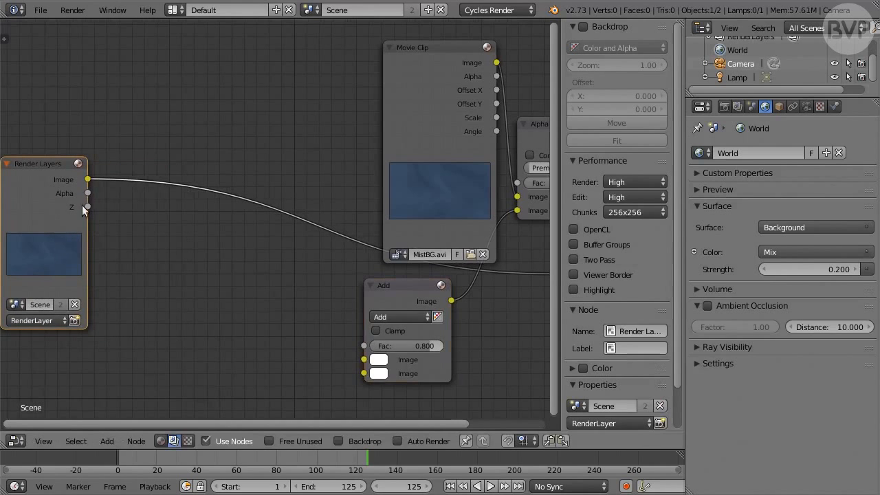
{"action": "key", "text": "shift+a"}
{"action": "mouse_move", "coordinate": [176, 187]}
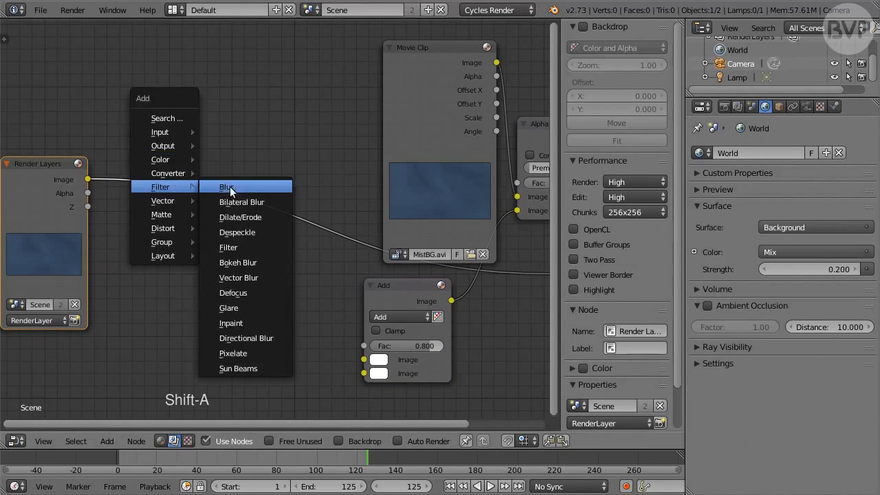
{"action": "left_click", "coordinate": [278, 307]}
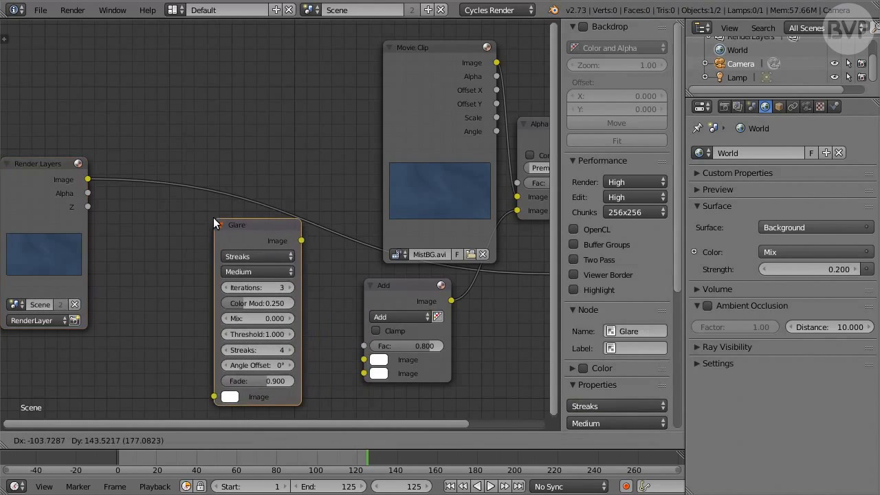
{"action": "left_click", "coordinate": [235, 232]}
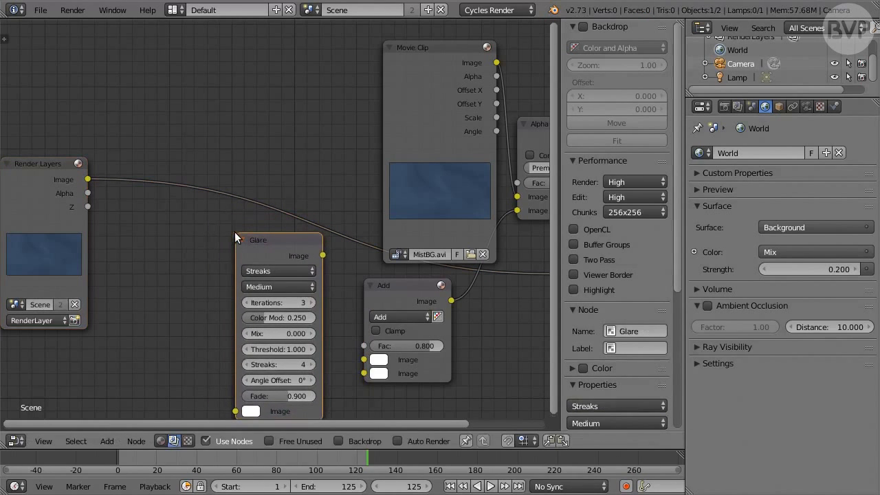
Add a Blur node between the Render Layers and Glare nodes
{"action": "middle_click_drag", "start_coordinate": [196, 275], "coordinate": [234, 220]}
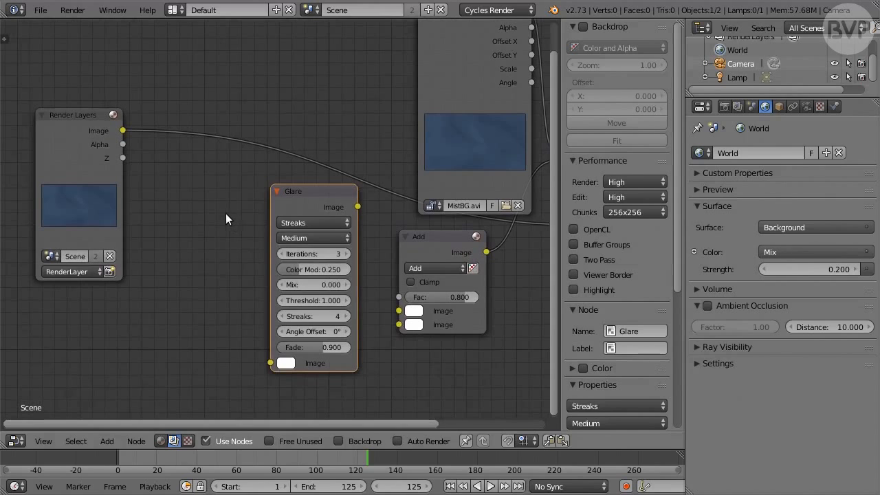
{"action": "key", "text": "shift+a"}
{"action": "mouse_move", "coordinate": [189, 213]}
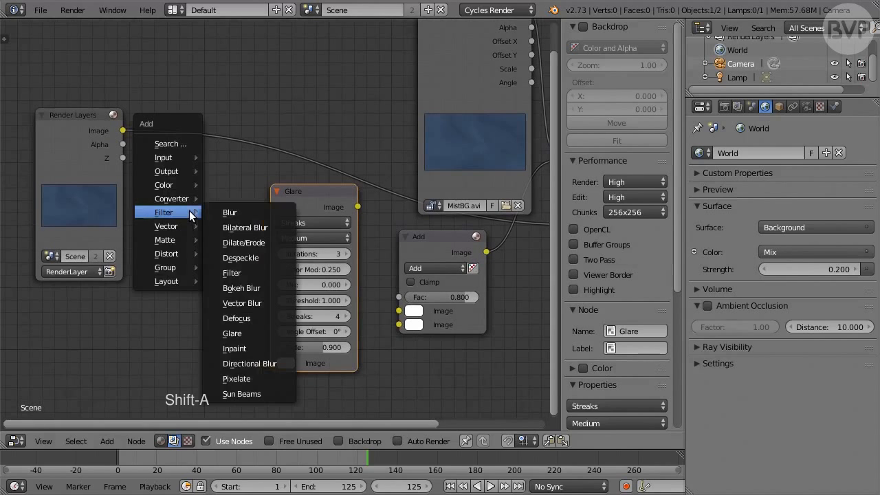
{"action": "left_click", "coordinate": [243, 214]}
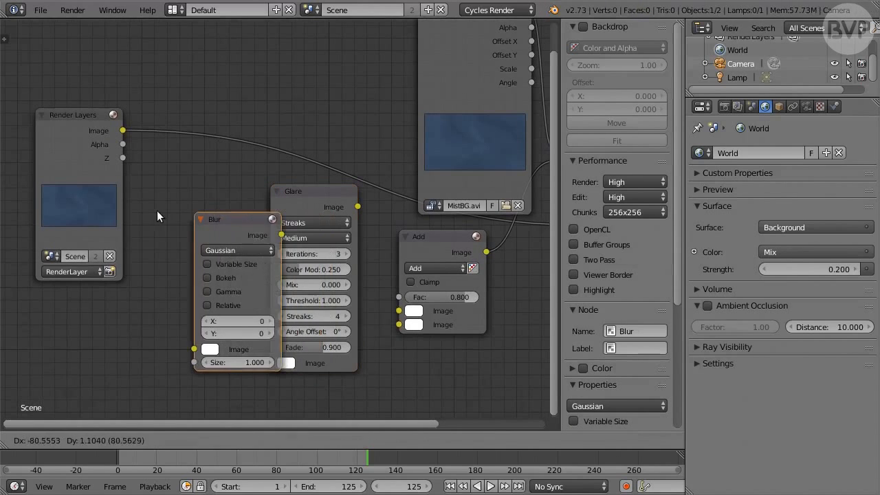
{"action": "left_click", "coordinate": [146, 194]}
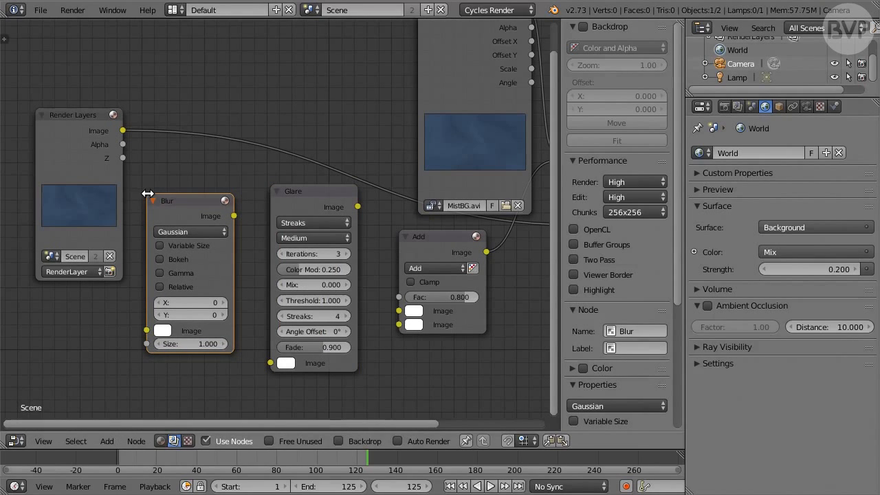
Set the Glare node's quality to High, its iterations to 5 and its Mix value to 1
{"action": "left_click", "coordinate": [328, 236]}
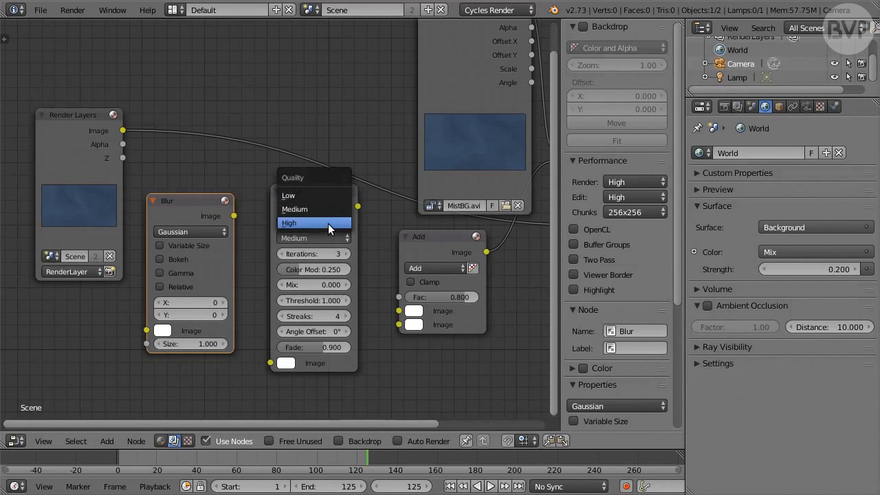
{"action": "left_click", "coordinate": [332, 223]}
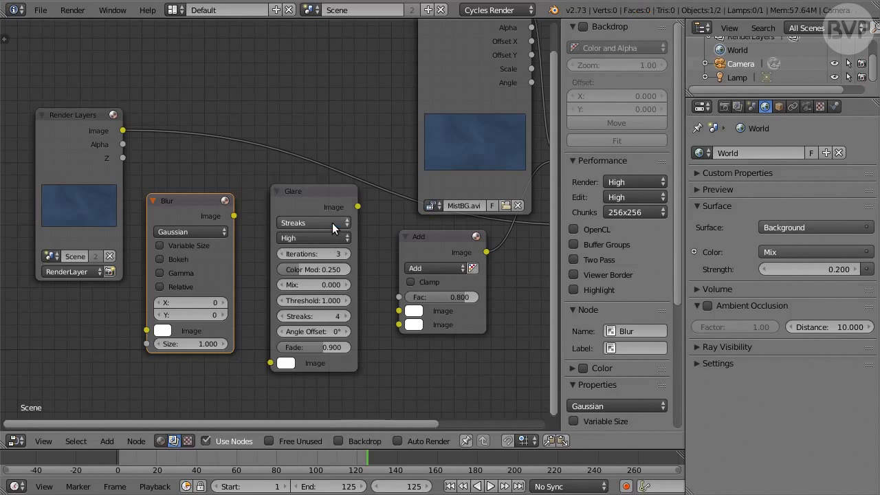
{"action": "scroll", "coordinate": [322, 253], "scroll_direction": "up", "scroll_amount": 1}
{"action": "left_click", "coordinate": [321, 256]}
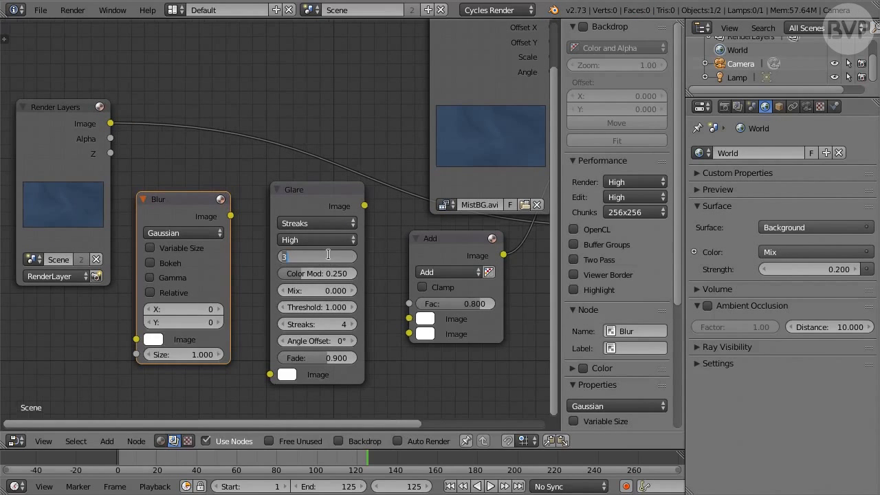
{"action": "type", "text": "5"}
{"action": "key", "text": "Return"}
{"action": "left_click", "coordinate": [331, 291]}
{"action": "type", "text": "1"}
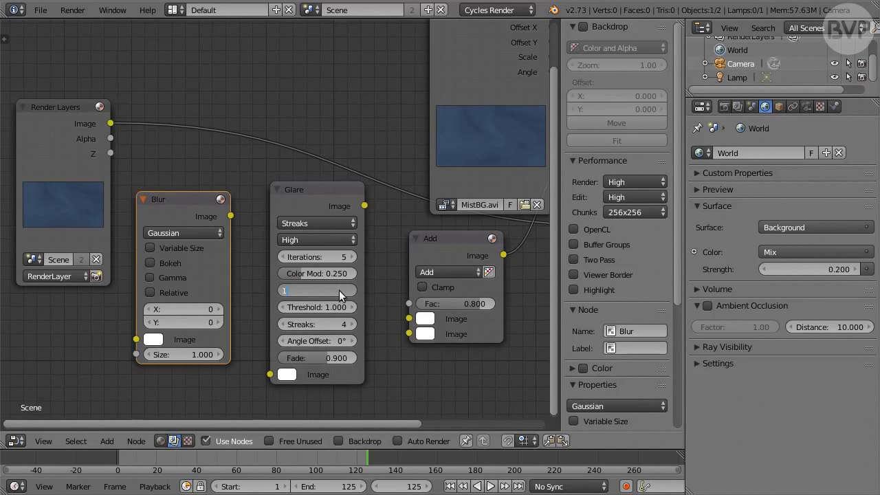
{"action": "key", "text": "Return"}
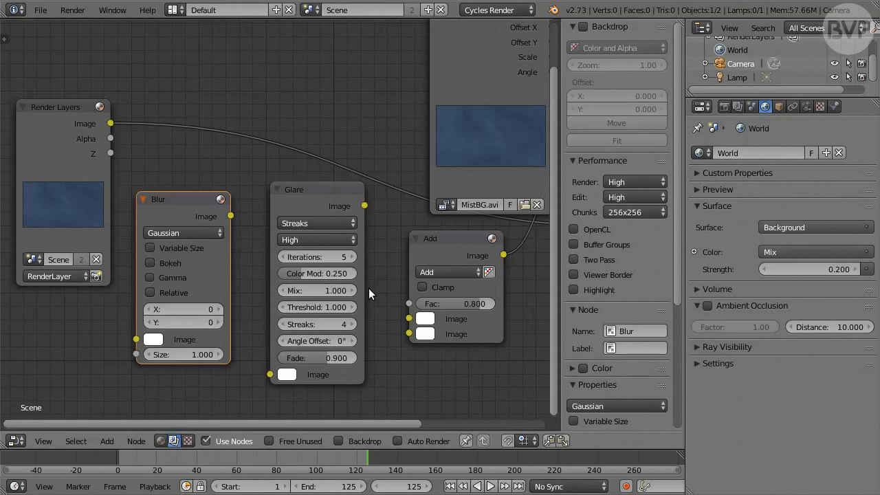
Set the current frame of the timeline to 45
{"action": "left_click", "coordinate": [418, 486]}
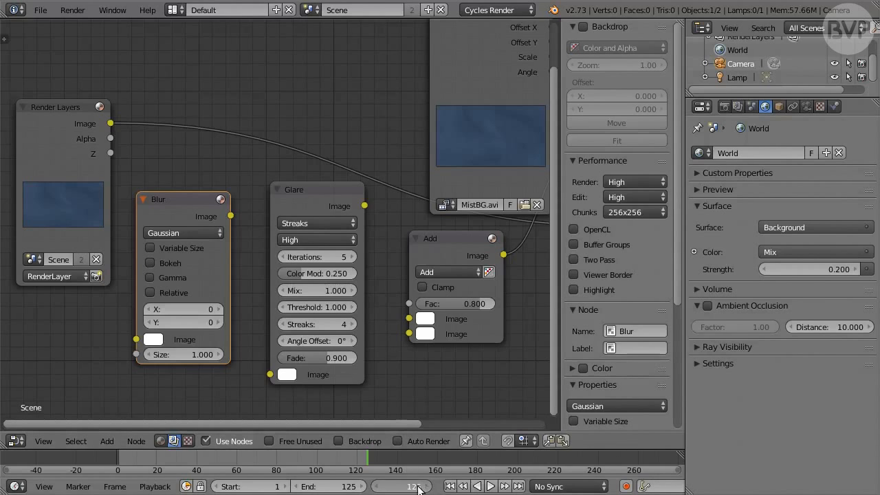
{"action": "type", "text": "45"}
{"action": "key", "text": "Return"}
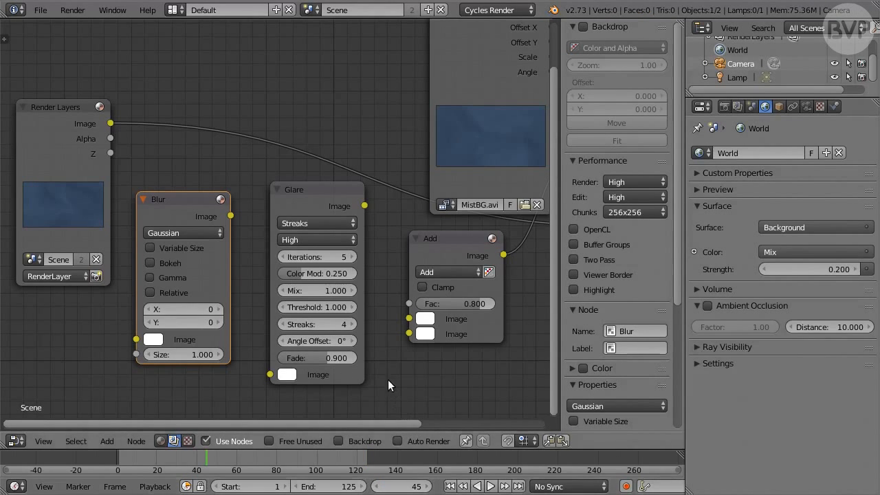
Set the Glare node's threshold to 0.9 and keyframe it at frame 45
{"action": "left_click", "coordinate": [334, 307]}
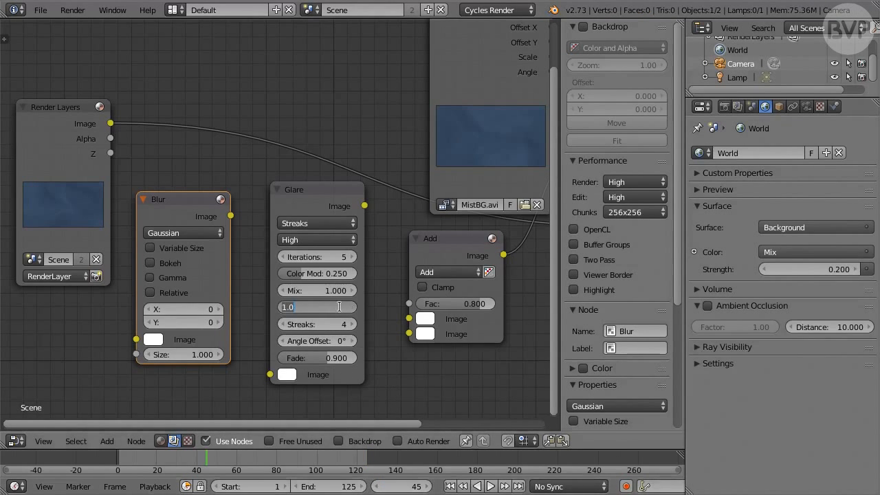
{"action": "type", "text": "0.9"}
{"action": "key", "text": "Return"}
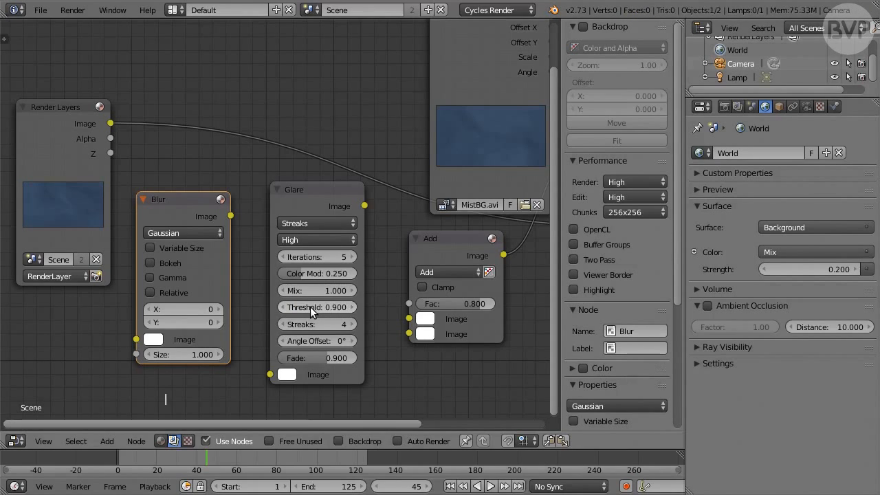
{"action": "key", "text": "i"}
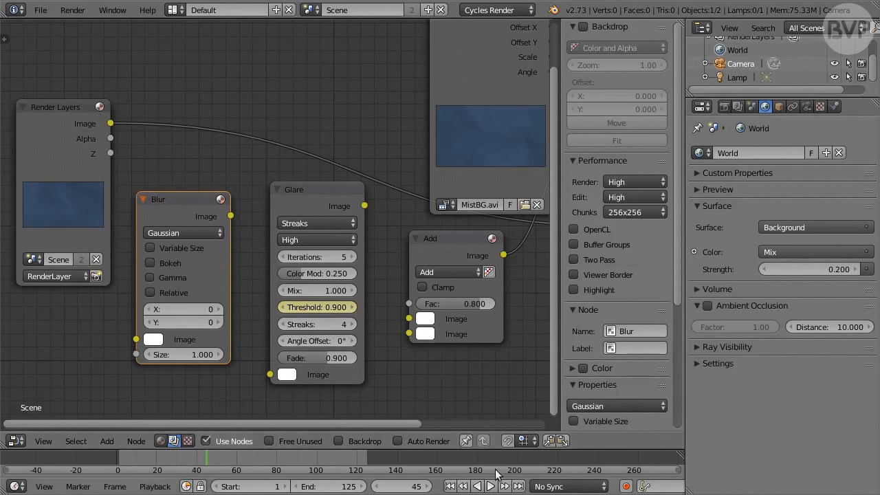
Go to the end frame, 125, set the Glare node's threshold to 2 and keyframe it there
{"action": "left_click", "coordinate": [519, 487]}
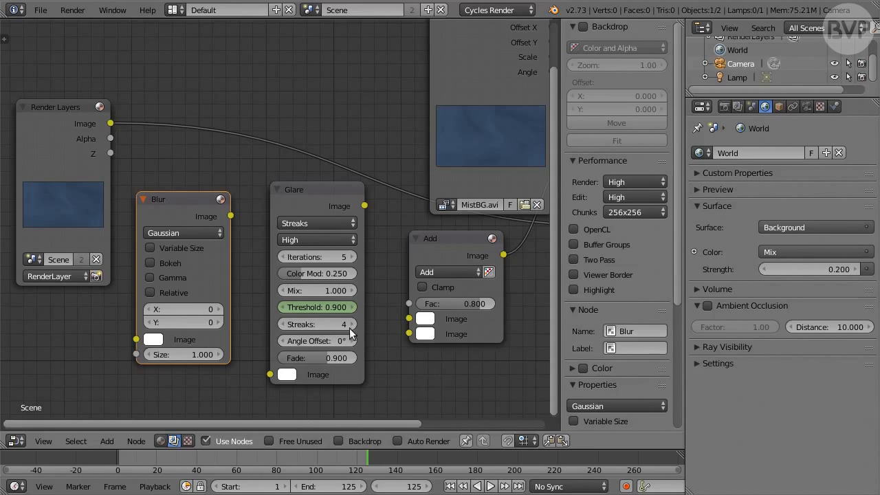
{"action": "left_click", "coordinate": [330, 306]}
{"action": "type", "text": "2"}
{"action": "key", "text": "Return"}
{"action": "key", "text": "i"}
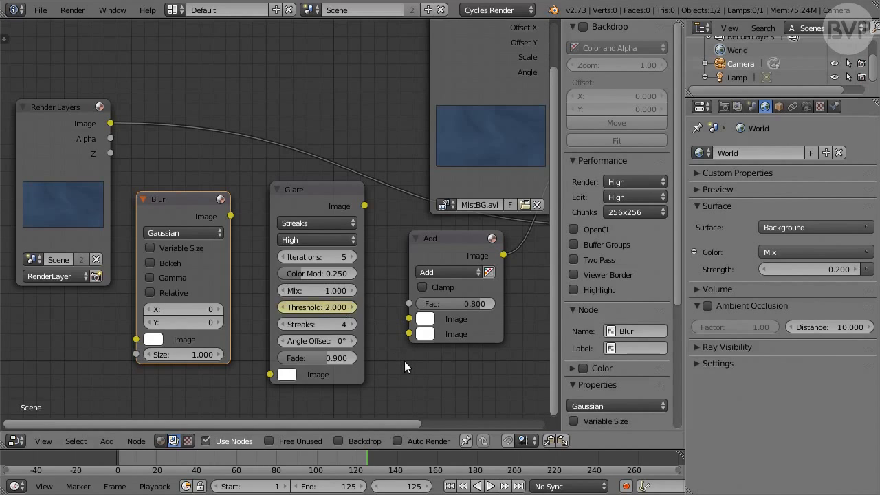
Set the Glare node's streaks to 2 and fade to 0.98, and link its output to the Add node's second Image input
{"action": "left_click", "coordinate": [332, 324]}
{"action": "type", "text": "7"}
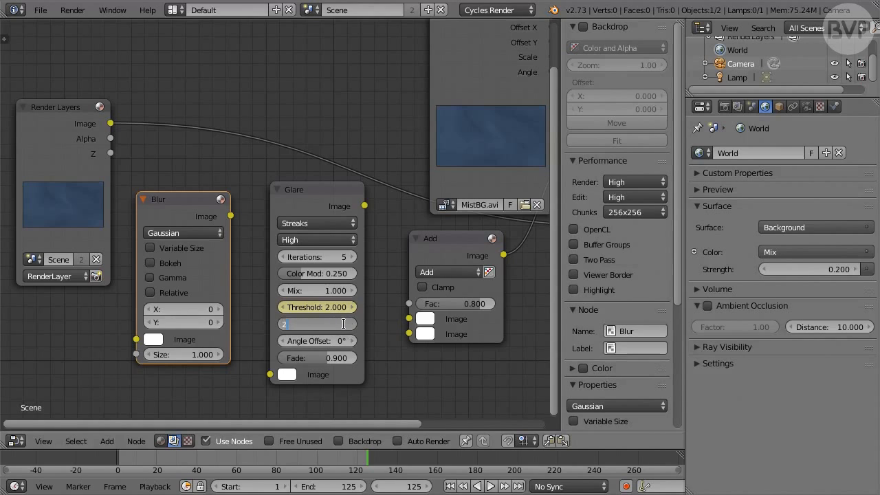
{"action": "key", "text": "Return"}
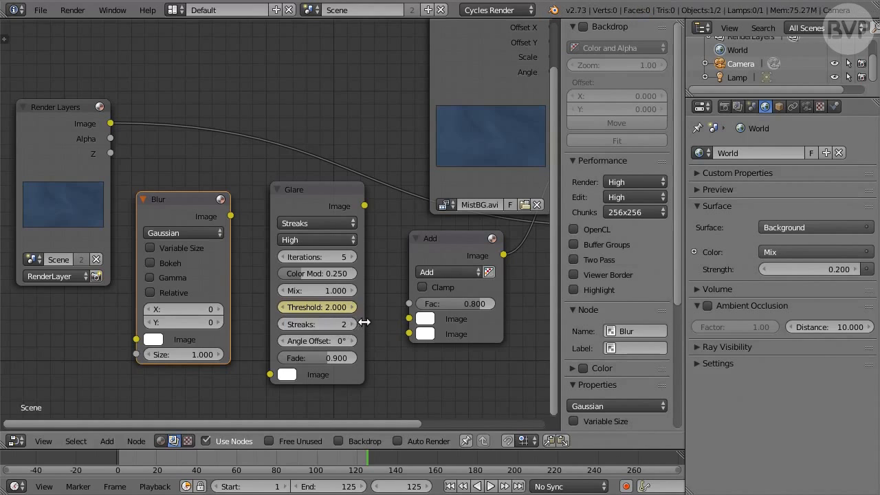
{"action": "left_click", "coordinate": [338, 358]}
{"action": "type", "text": "0.98"}
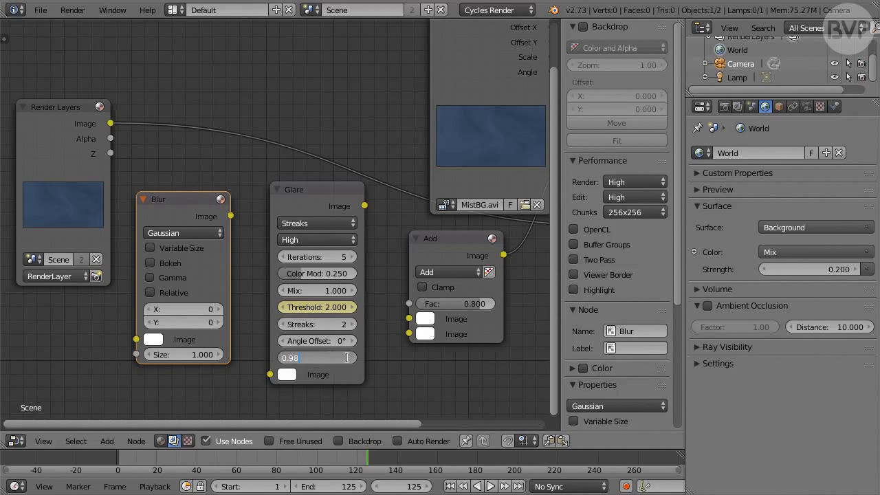
{"action": "key", "text": "Return"}
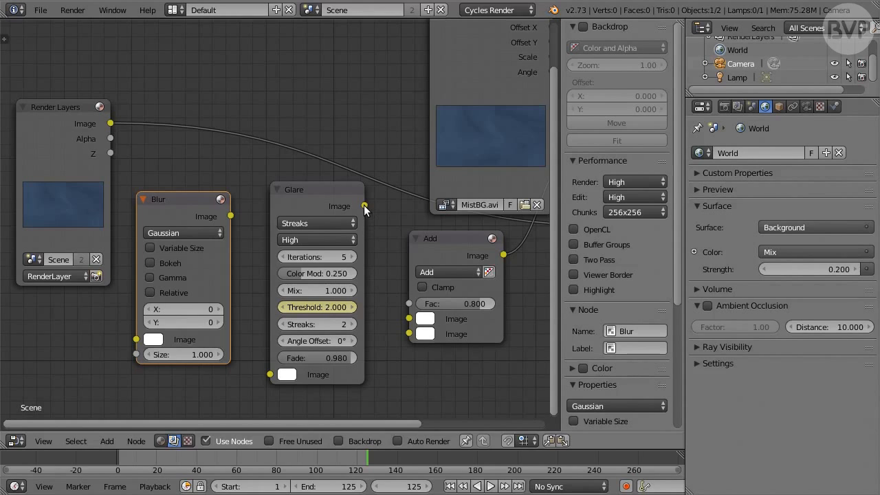
{"action": "left_click_drag", "start_coordinate": [364, 206], "coordinate": [409, 334]}
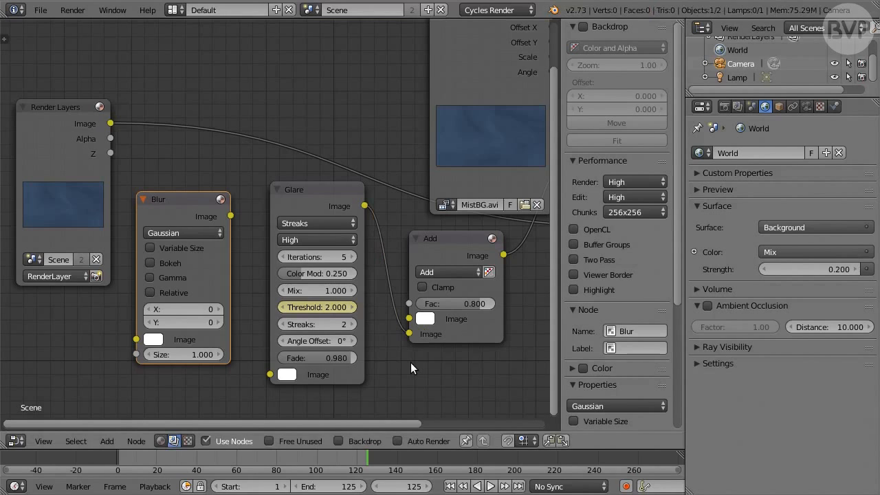
Return to frame 1, set the Blur node's X value to 14 and keyframe it
{"action": "left_click", "coordinate": [451, 486]}
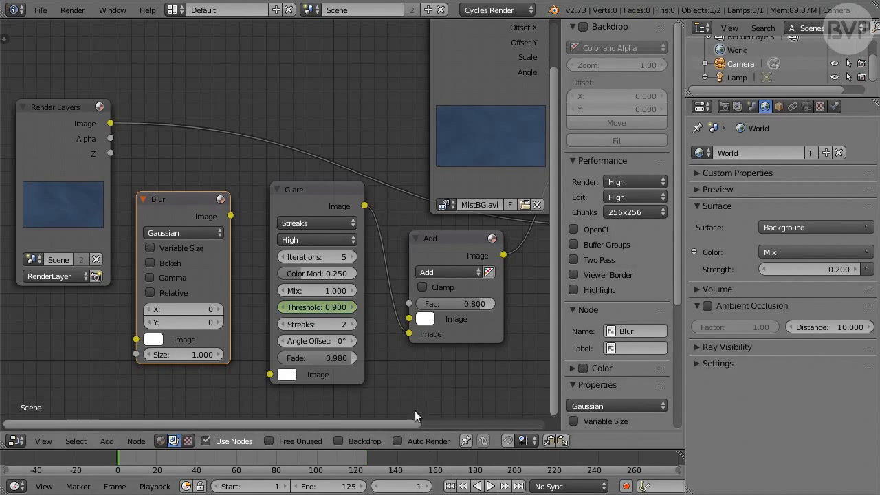
{"action": "left_click", "coordinate": [192, 309]}
{"action": "type", "text": "14"}
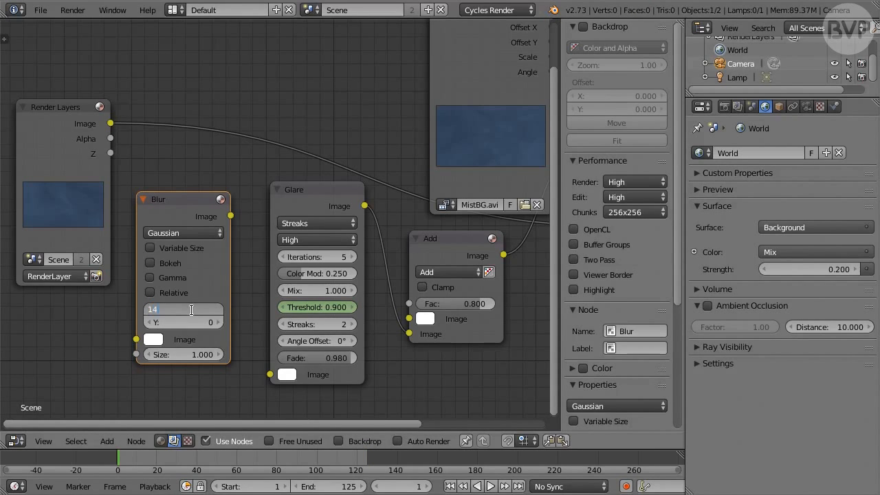
{"action": "key", "text": "Return"}
{"action": "key", "text": "i"}
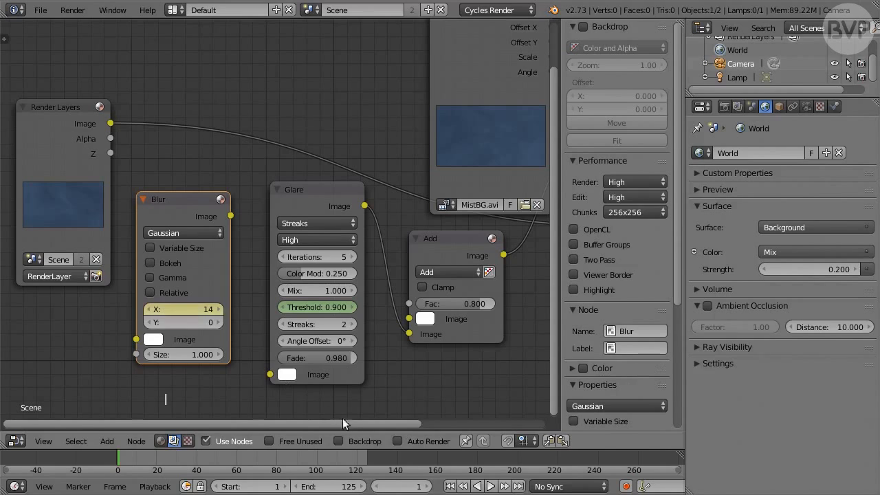
Go to frame 25, set the Blur node's X value to 8 and keyframe it
{"action": "left_click", "coordinate": [405, 486]}
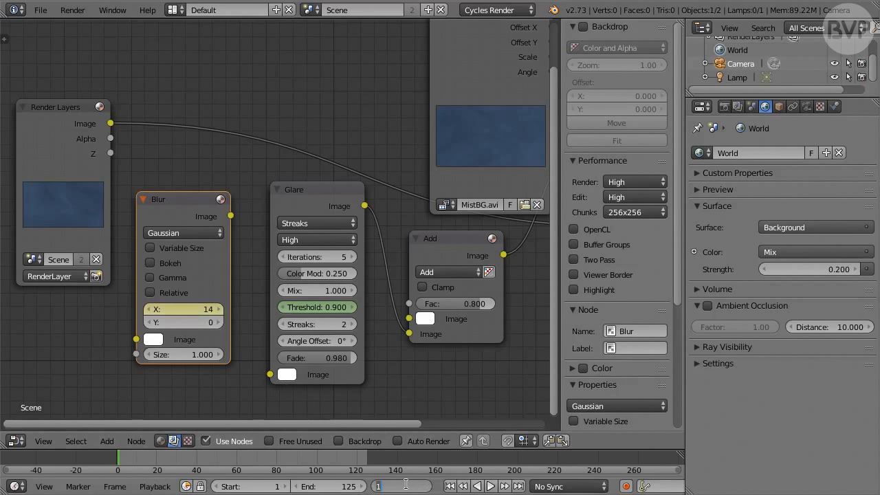
{"action": "type", "text": "25"}
{"action": "key", "text": "Return"}
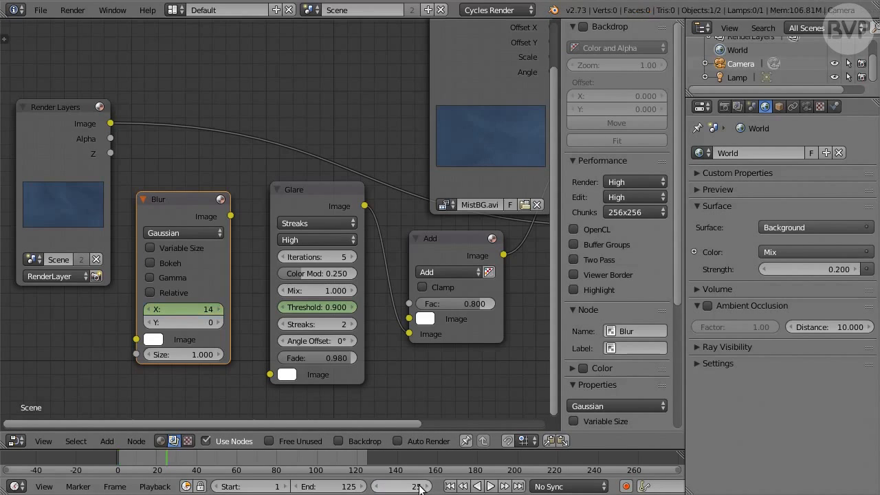
{"action": "left_click", "coordinate": [193, 310]}
{"action": "key", "text": "Return"}
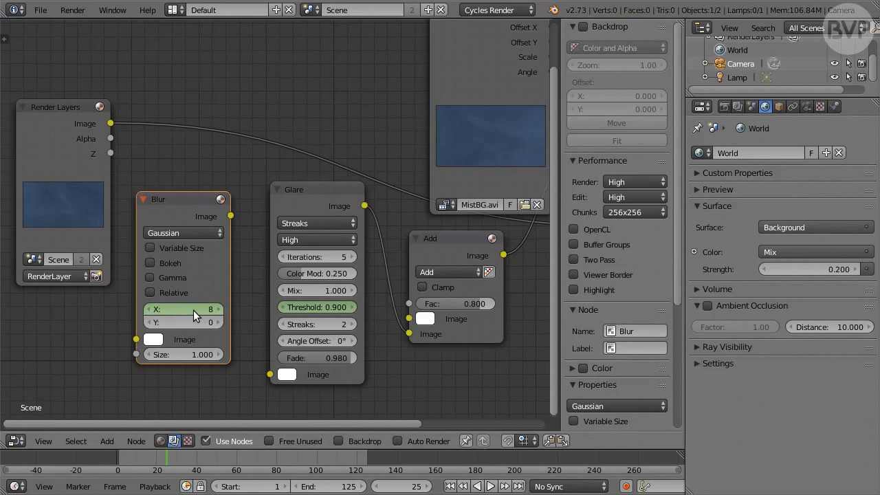
{"action": "key", "text": "i"}
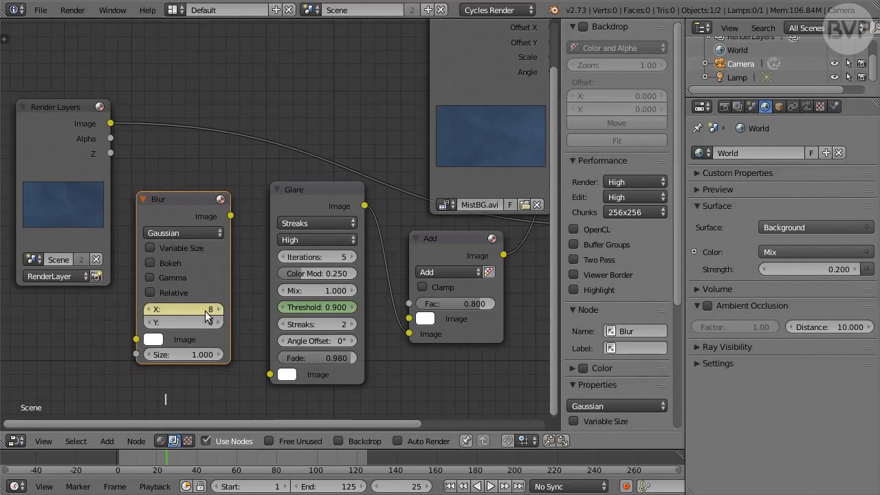
Go to frame 30, set the Blur node's X value to 0 and keyframe it
{"action": "left_click", "coordinate": [412, 486]}
{"action": "type", "text": "3"}
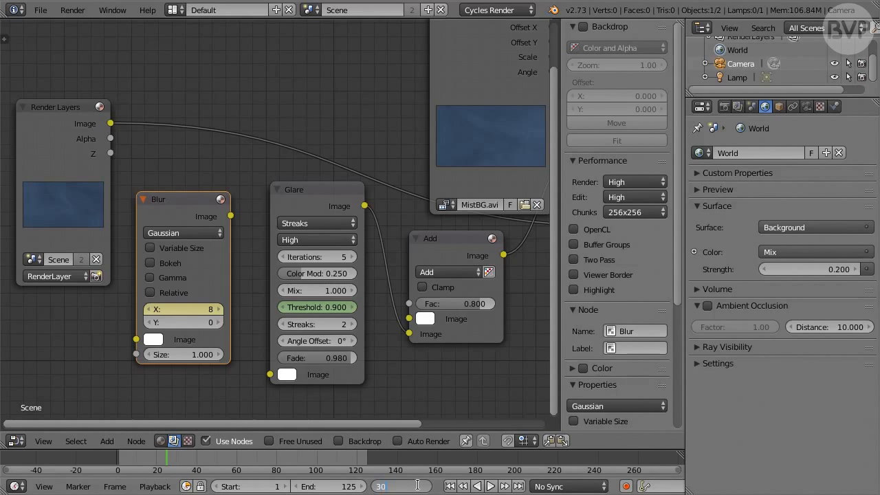
{"action": "type", "text": "0"}
{"action": "key", "text": "Return"}
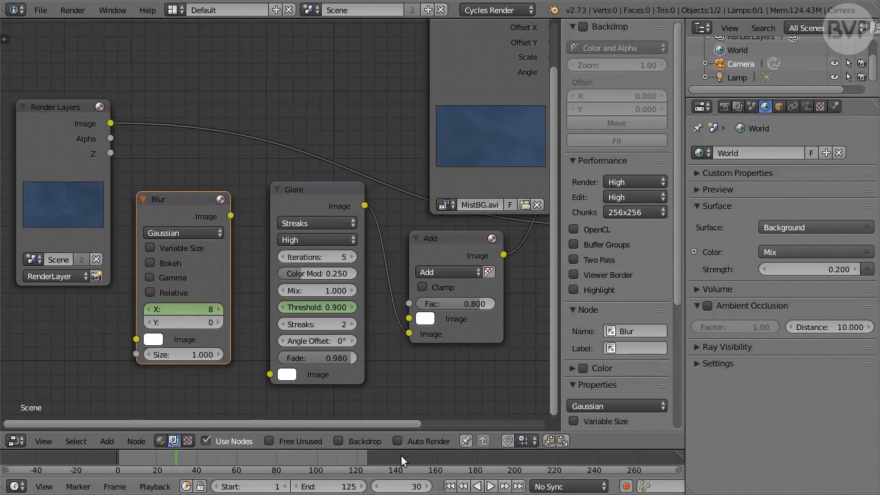
{"action": "left_click", "coordinate": [196, 308]}
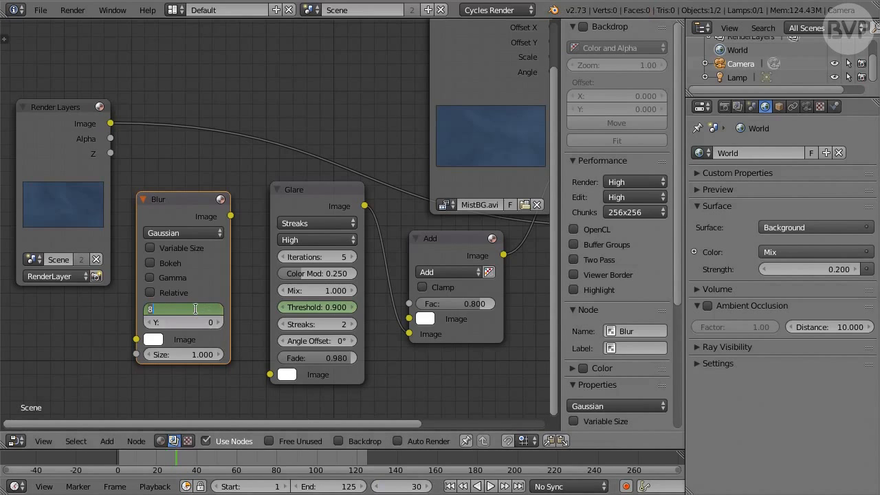
{"action": "type", "text": "0"}
{"action": "key", "text": "Return"}
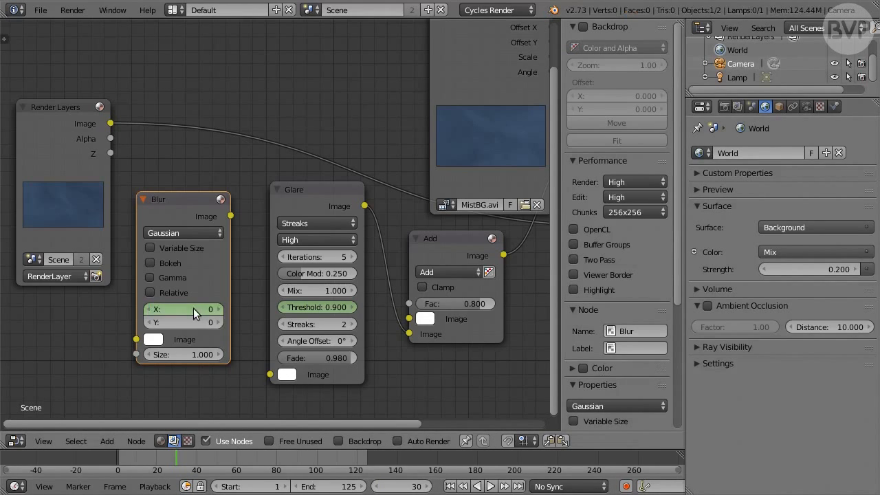
{"action": "key", "text": "i"}
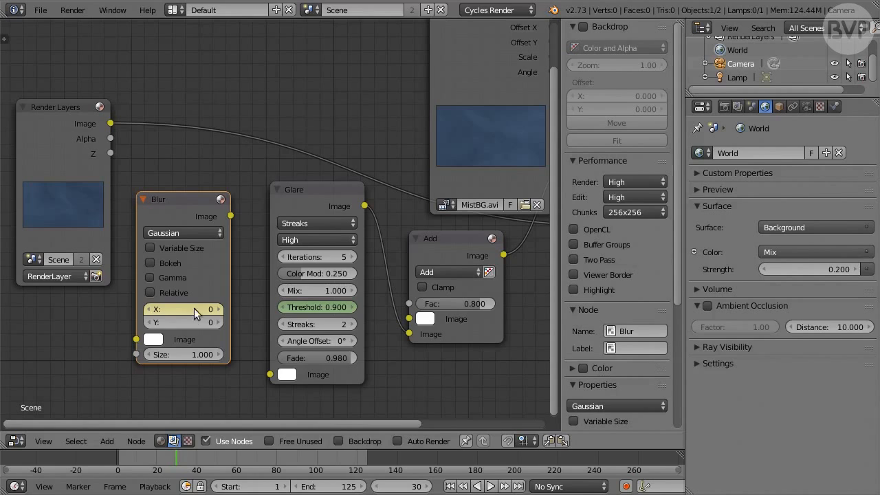
Link the Blur output to the Glare input and the Add node's first Image input, and feed the Render Layers image into Blur
{"action": "left_click_drag", "start_coordinate": [230, 216], "coordinate": [269, 375]}
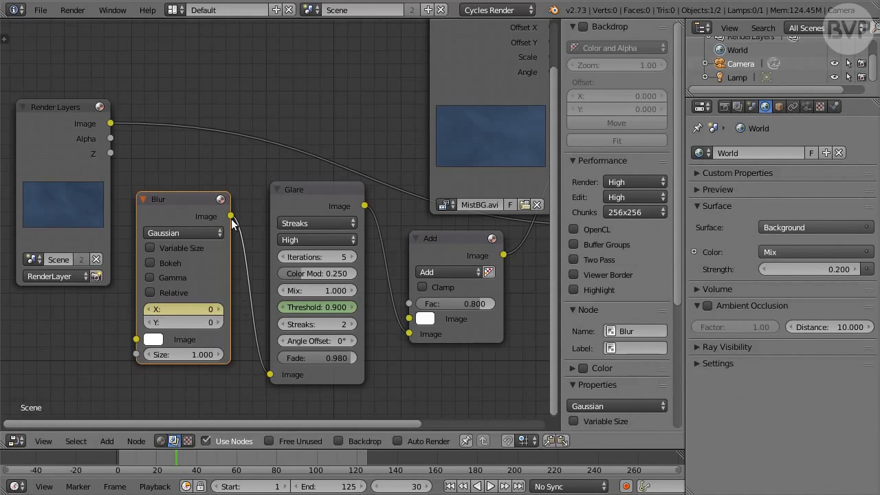
{"action": "left_click_drag", "start_coordinate": [230, 216], "coordinate": [410, 319]}
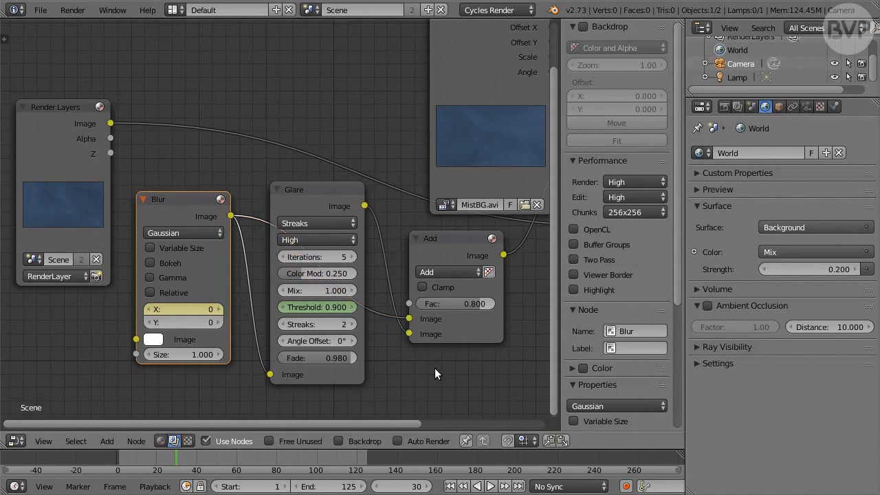
{"action": "scroll", "coordinate": [435, 368], "scroll_direction": "down", "scroll_amount": 2}
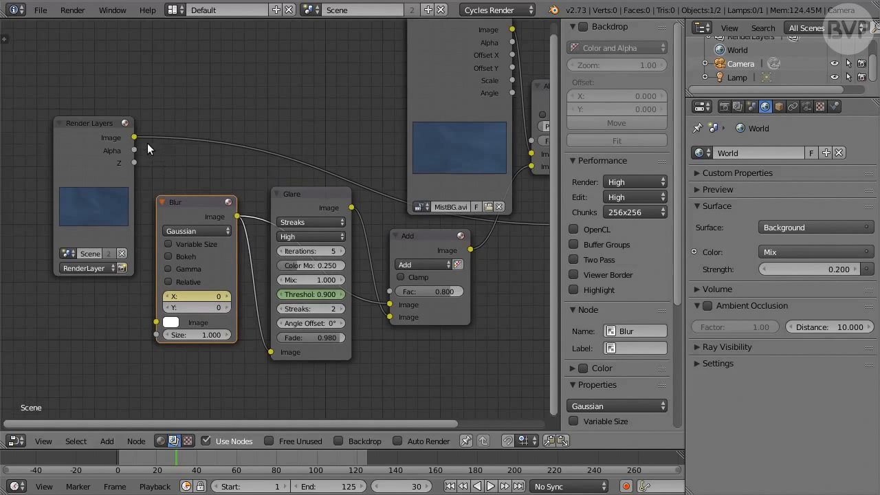
{"action": "left_click_drag", "start_coordinate": [134, 138], "coordinate": [154, 323]}
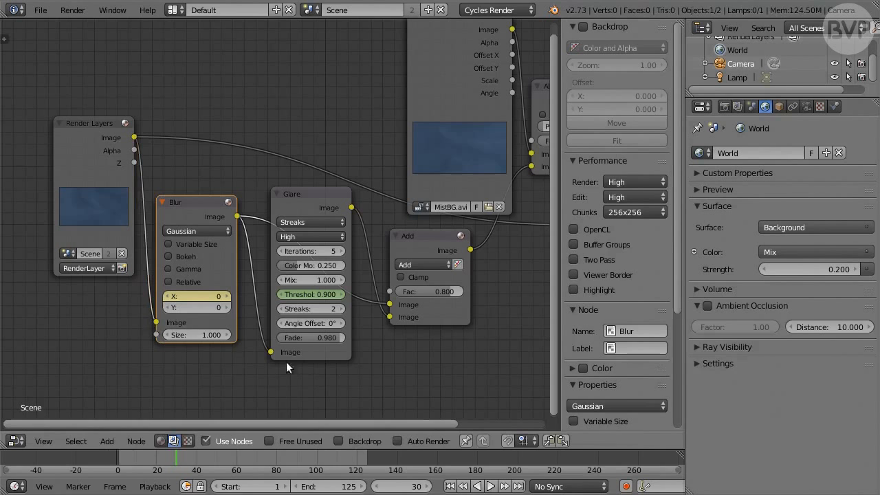
Link the Alpha Over output to the Composite node's Image input and move the Composite node to the right of Alpha Over
{"action": "middle_click_drag", "start_coordinate": [485, 335], "coordinate": [263, 360]}
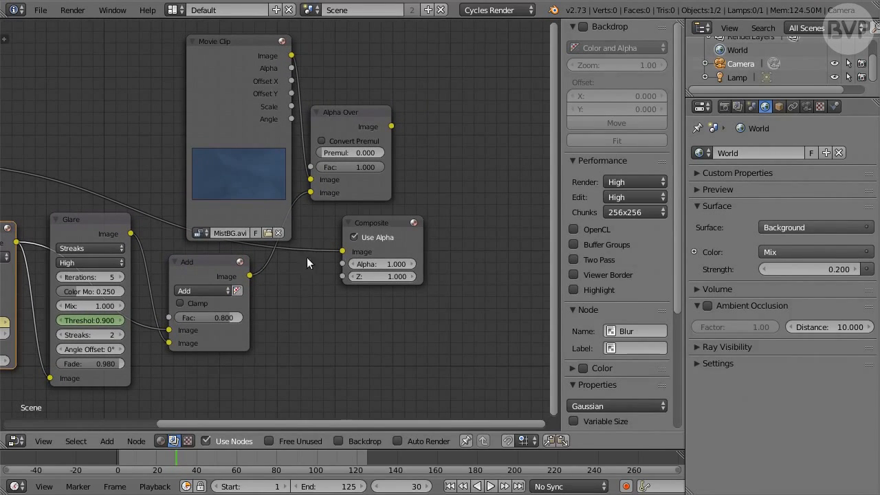
{"action": "left_click_drag", "start_coordinate": [391, 126], "coordinate": [342, 252]}
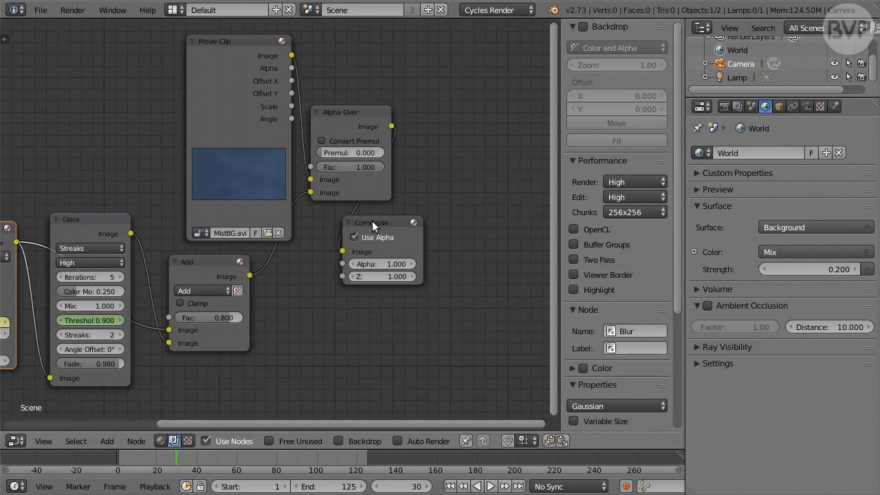
{"action": "left_click_drag", "start_coordinate": [372, 221], "coordinate": [459, 120]}
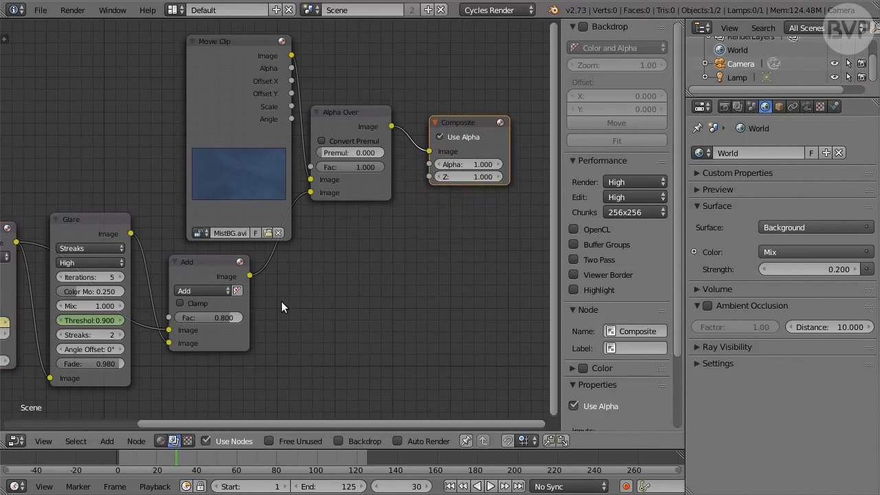
{"action": "middle_click_drag", "start_coordinate": [287, 301], "coordinate": [473, 301]}
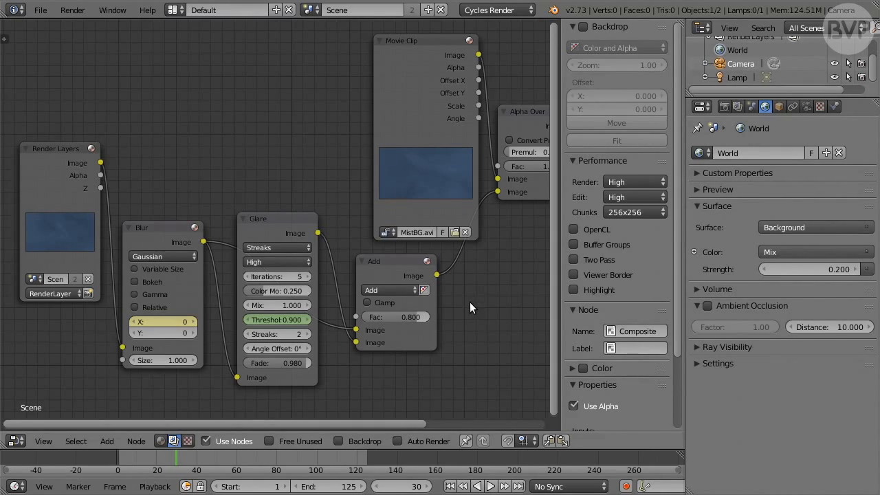
Set the render samples to 100 and enable the Transparent film option in the render settings
{"action": "left_click", "coordinate": [724, 108]}
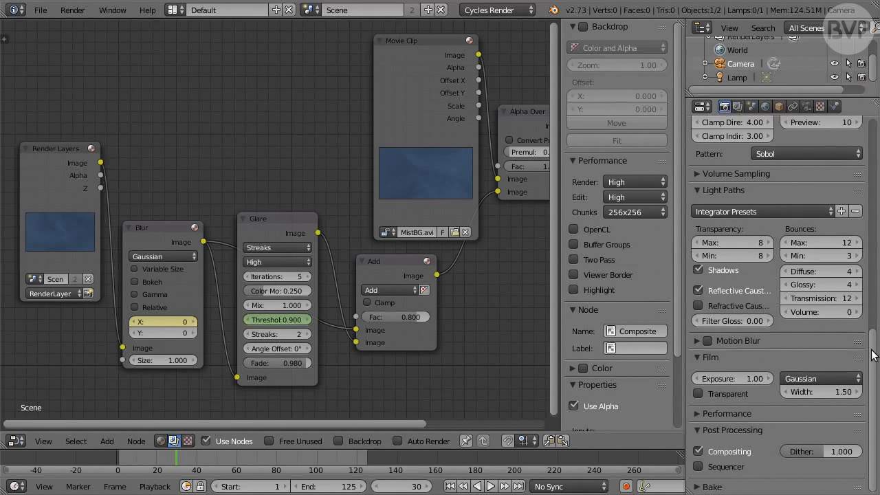
{"action": "scroll", "coordinate": [844, 303], "scroll_direction": "up", "scroll_amount": 6}
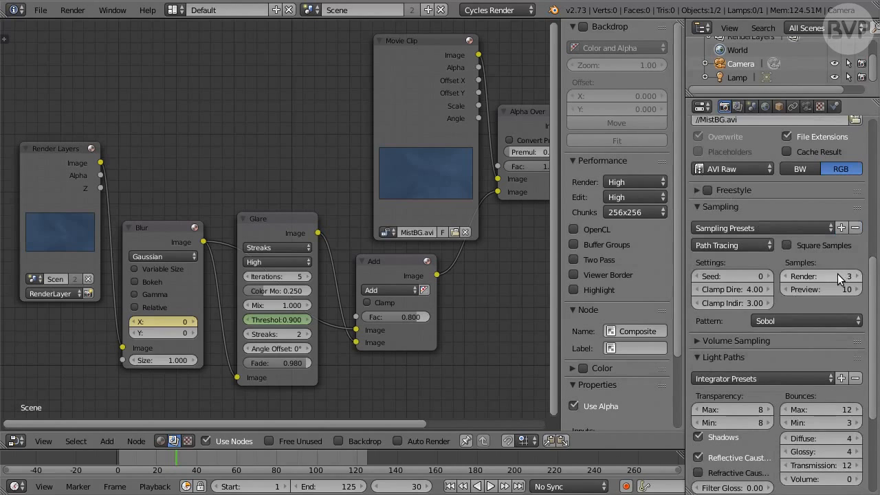
{"action": "left_click", "coordinate": [845, 276]}
{"action": "type", "text": "100"}
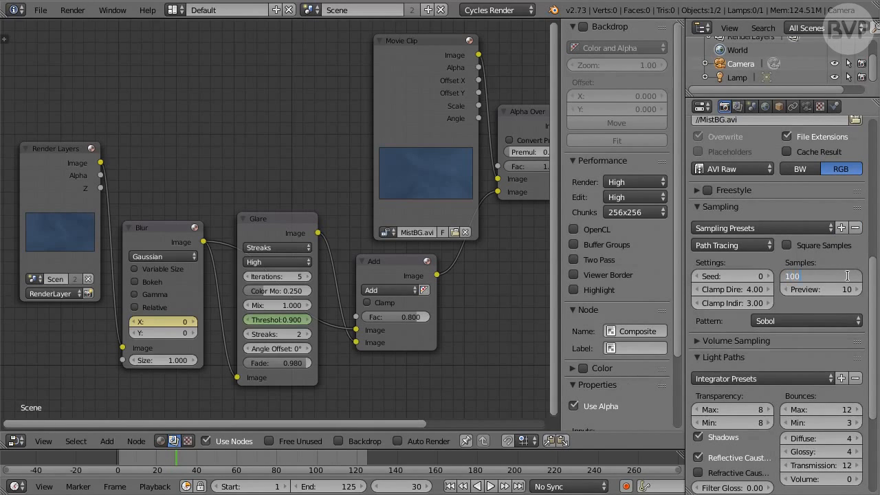
{"action": "key", "text": "Return"}
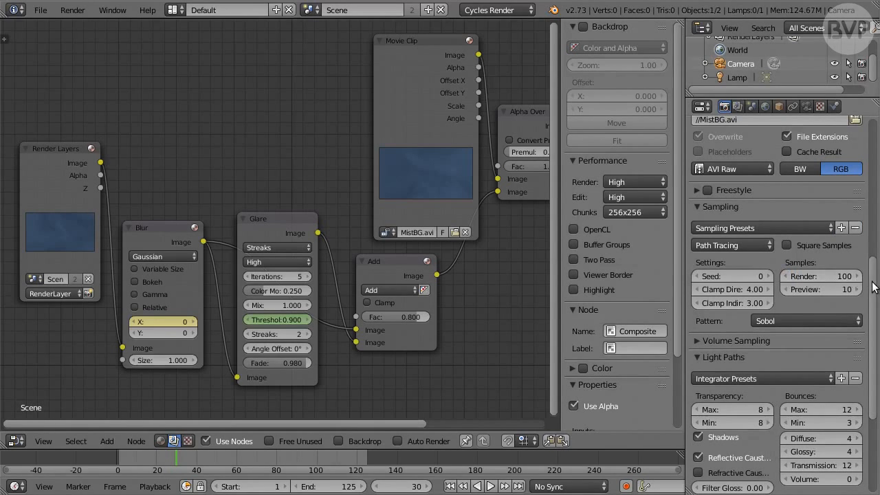
{"action": "scroll", "coordinate": [873, 292], "scroll_direction": "down", "scroll_amount": 6}
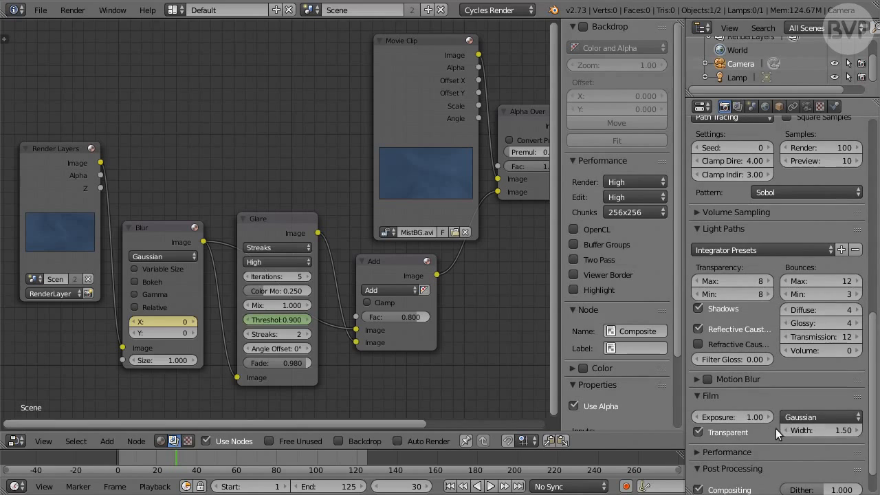
{"action": "scroll", "coordinate": [868, 288], "scroll_direction": "up", "scroll_amount": 12}
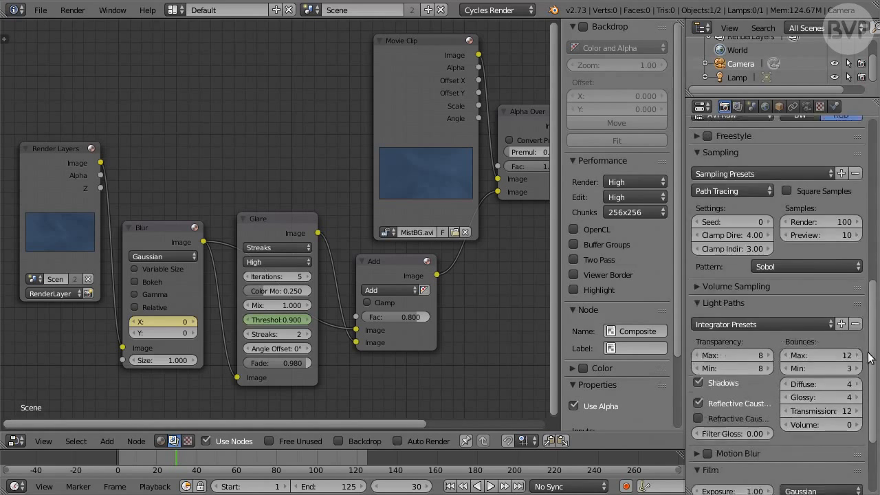
Set the render output file to //TutorialMovie.avi, keeping AVI Raw as the format
{"action": "left_click_drag", "start_coordinate": [869, 283], "coordinate": [868, 281]}
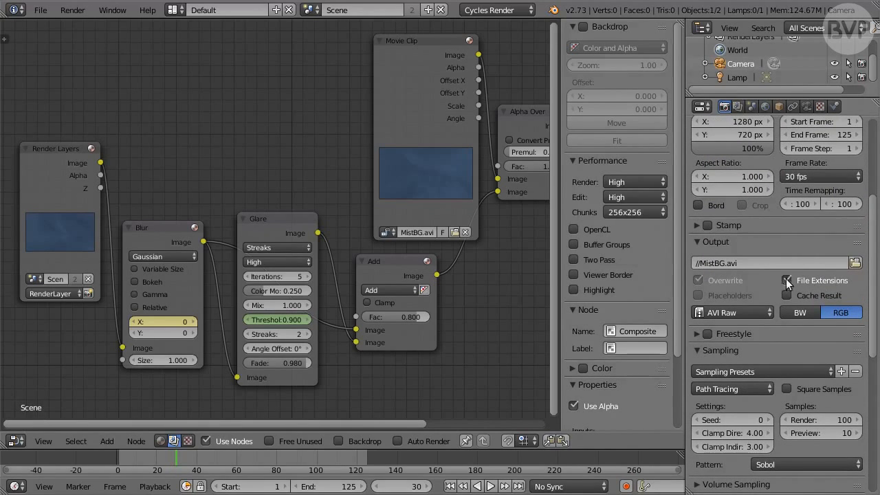
{"action": "left_click", "coordinate": [726, 263]}
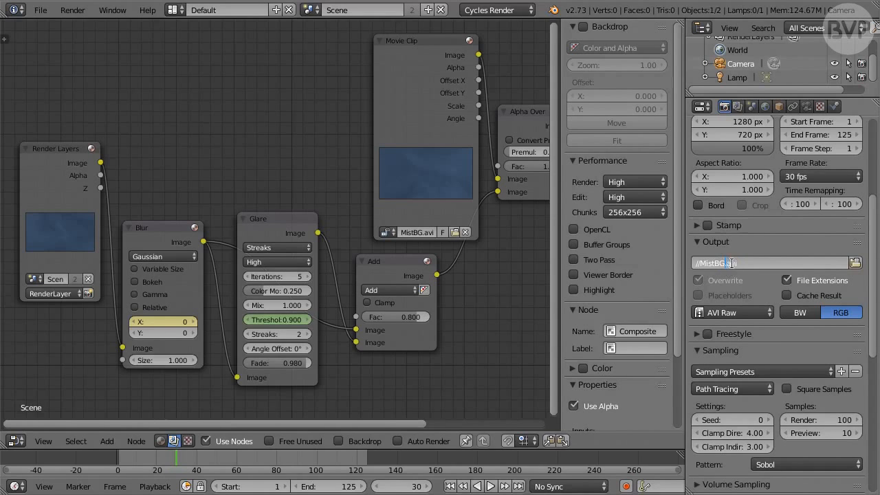
{"action": "key", "text": "BackSpace"}
{"action": "key", "text": "BackSpace"}
{"action": "key", "text": "BackSpace"}
{"action": "key", "text": "BackSpace"}
{"action": "key", "text": "BackSpace"}
{"action": "key", "text": "BackSpace"}
{"action": "type", "text": "TutorialMovie"}
{"action": "key", "text": "Return"}
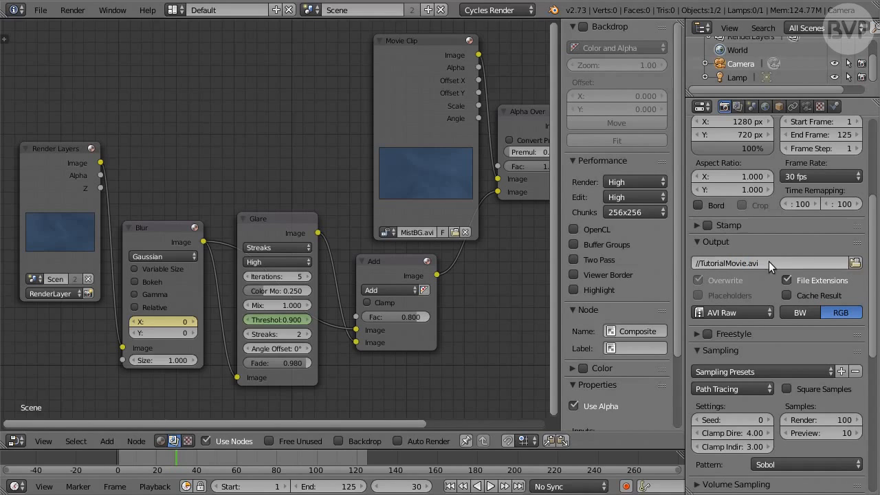
{"action": "left_click", "coordinate": [752, 313]}
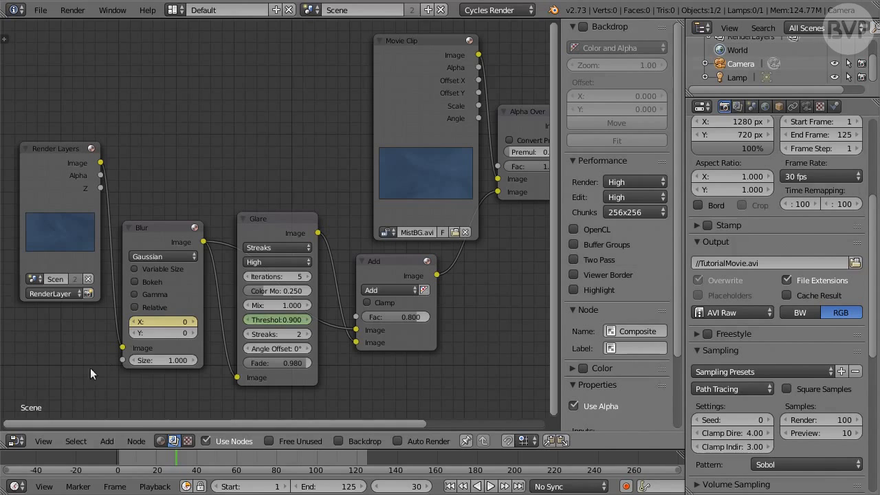
Switch the node editor area to the 3D View and add a Text object to the scene
{"action": "left_click", "coordinate": [16, 441]}
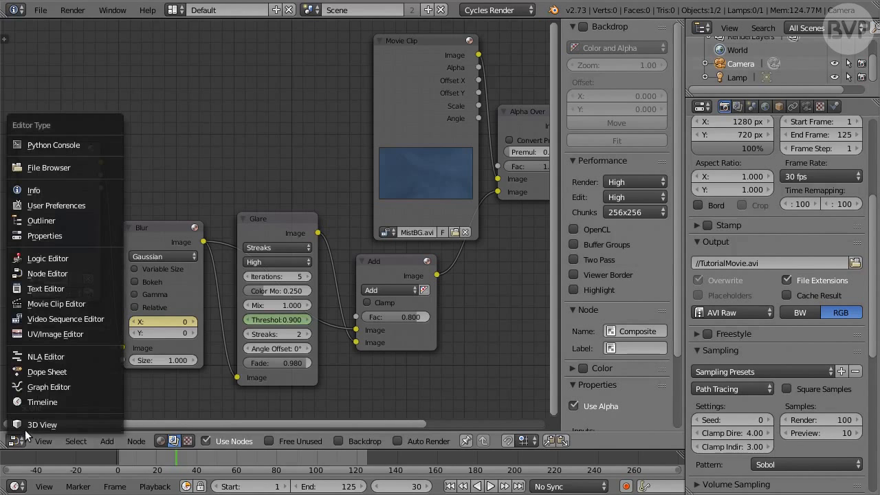
{"action": "left_click", "coordinate": [70, 425]}
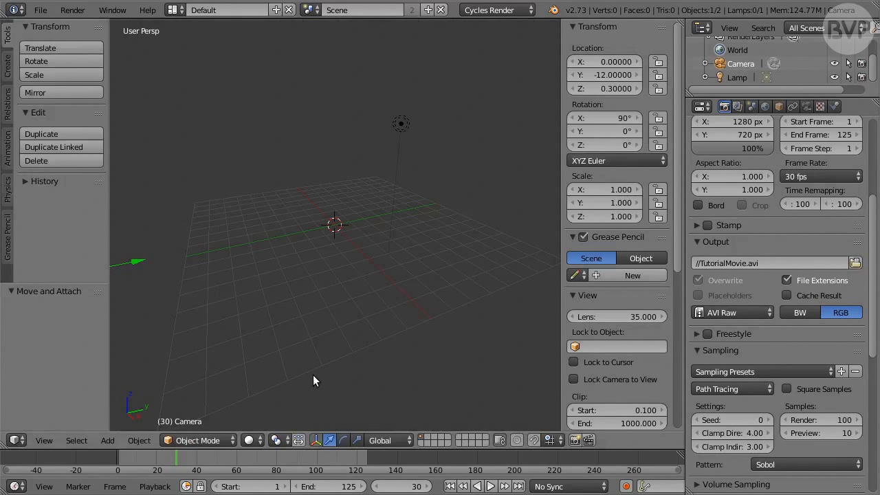
{"action": "key", "text": "shift+a"}
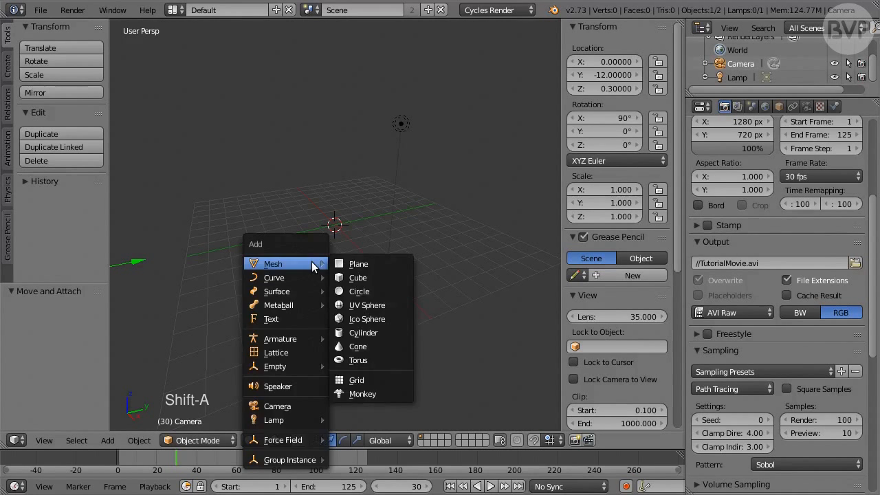
{"action": "left_click", "coordinate": [298, 318]}
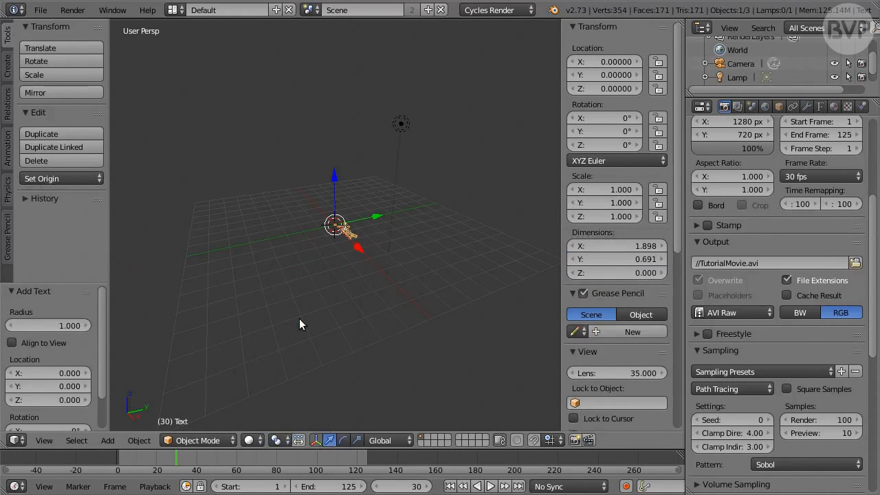
Rotate the text object 90° around the global X axis
{"action": "key", "text": "r"}
{"action": "key", "text": "x"}
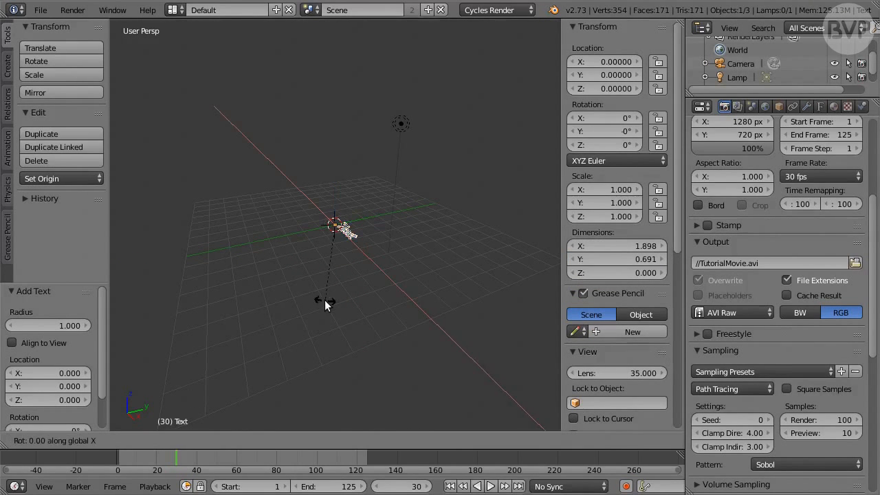
{"action": "key", "text": "9"}
{"action": "key", "text": "0"}
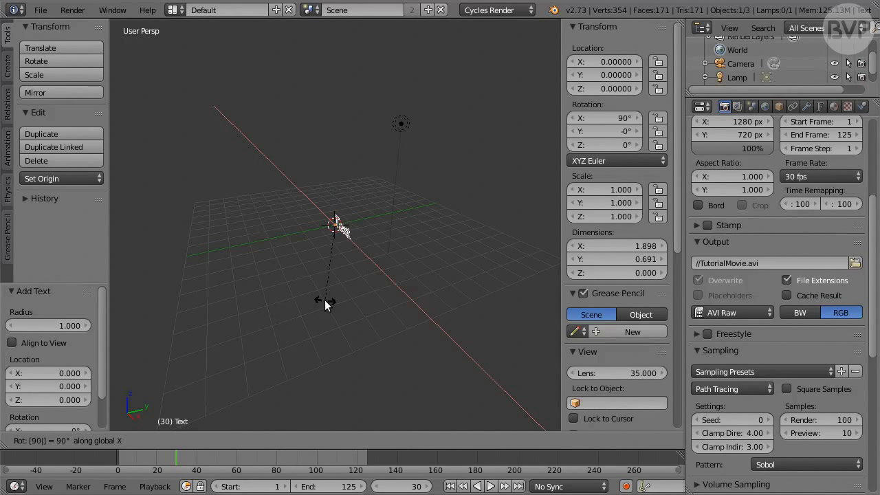
{"action": "key", "text": "Return"}
{"action": "middle_click_drag", "start_coordinate": [324, 300], "coordinate": [328, 281]}
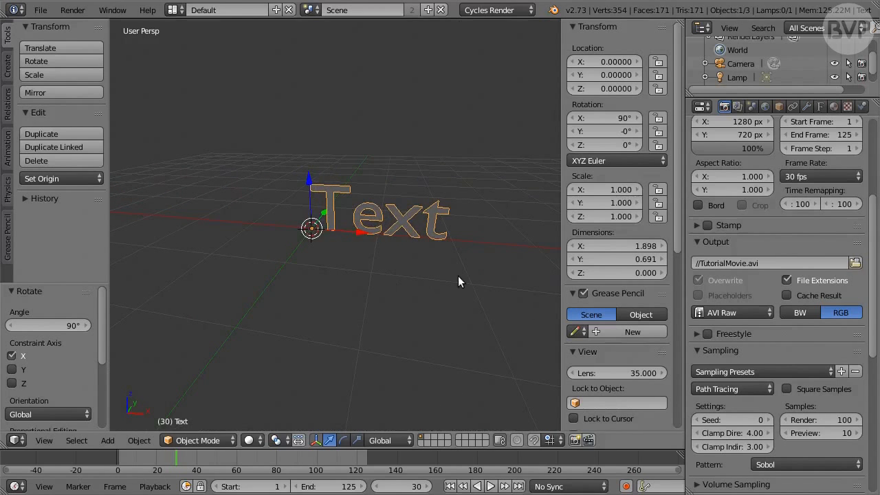
Replace the default text with "B l e n d e r i n M o t i o n", with spaces between letters and wider gaps between words
{"action": "key", "text": "Tab"}
{"action": "key", "text": "BackSpace"}
{"action": "key", "text": "BackSpace"}
{"action": "key", "text": "BackSpace"}
{"action": "key", "text": "BackSpace"}
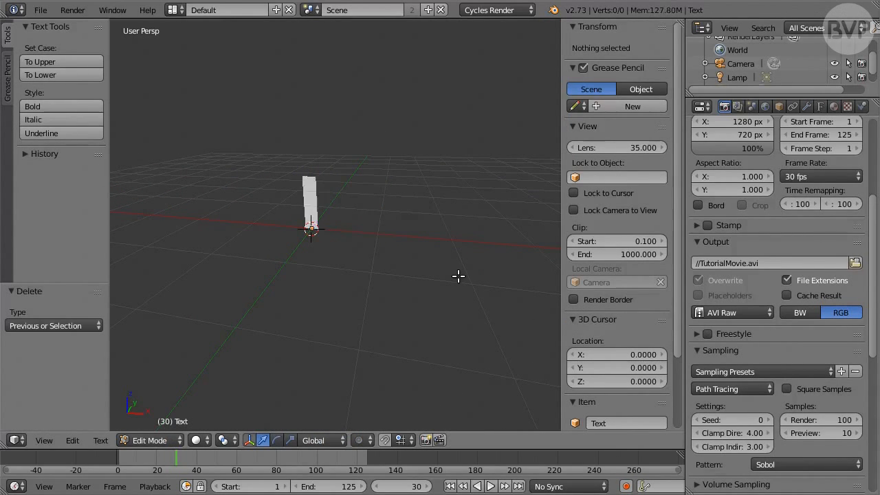
{"action": "middle_click_drag", "start_coordinate": [458, 276], "coordinate": [362, 292]}
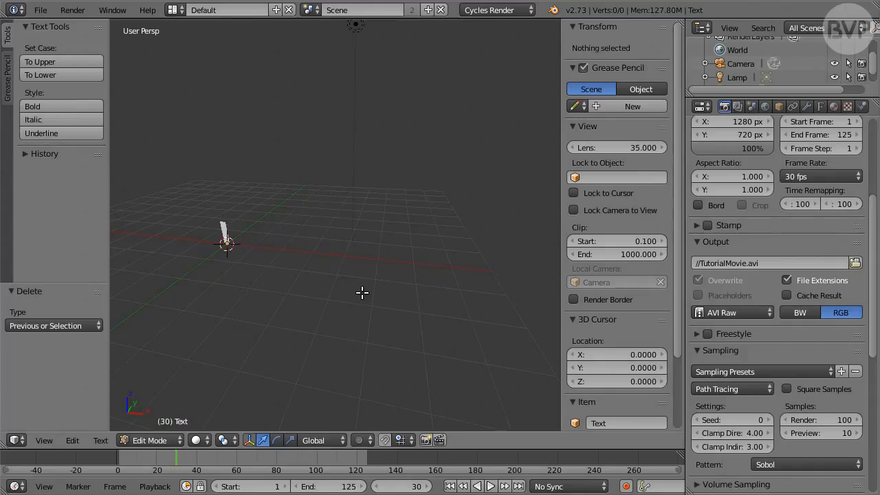
{"action": "type", "text": "Bl"}
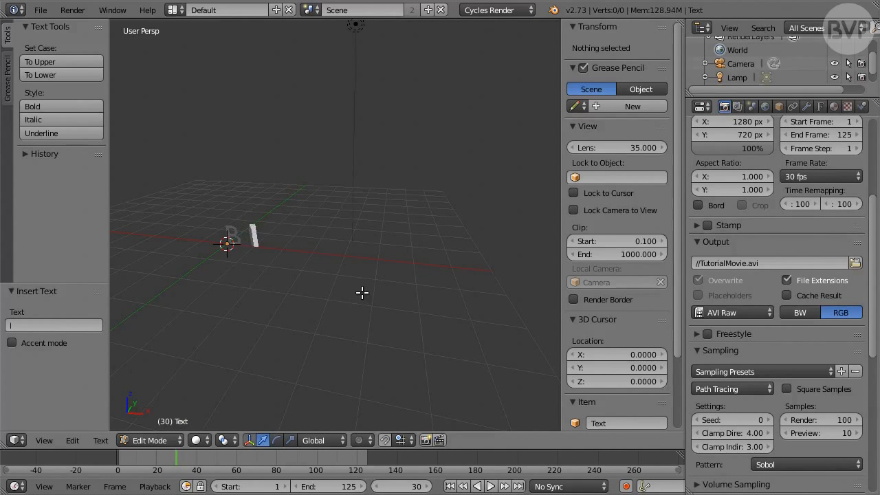
{"action": "type", "text": "en"}
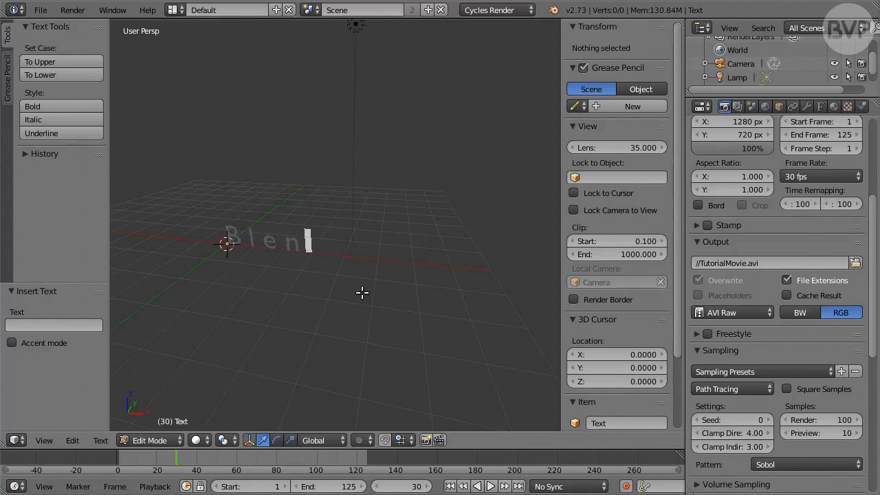
{"action": "type", "text": "de"}
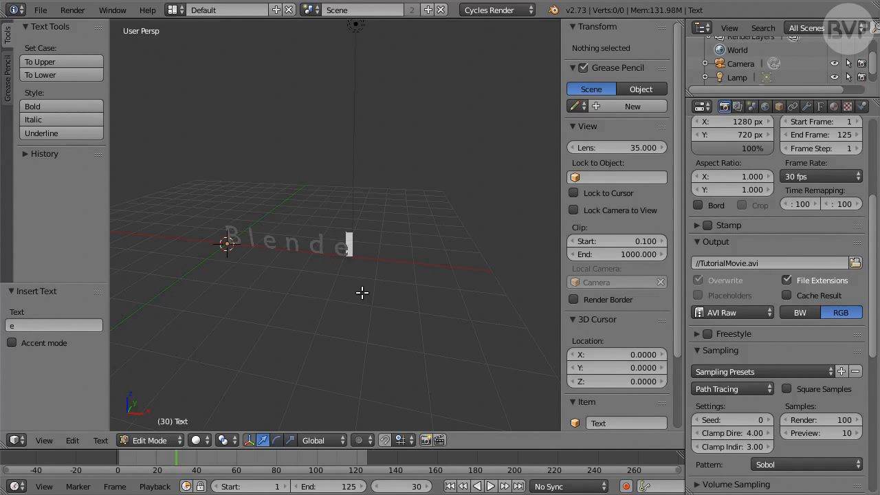
{"action": "type", "text": "r"}
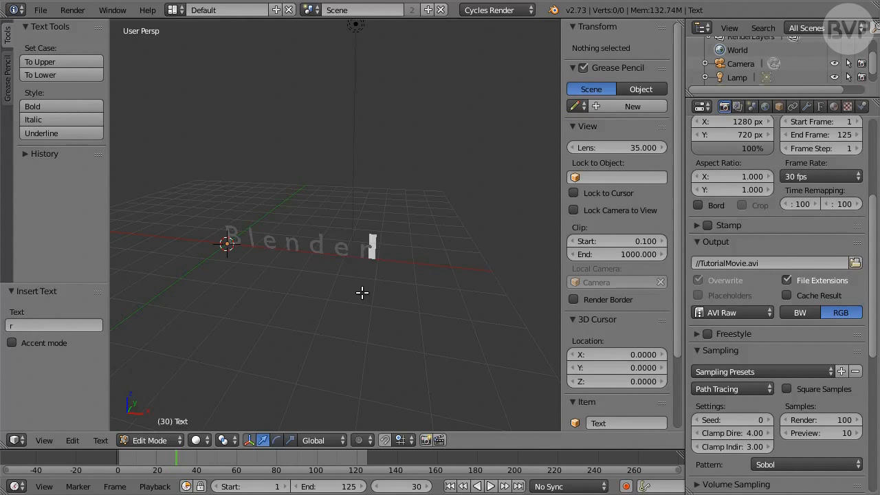
{"action": "type", "text": "   i n"}
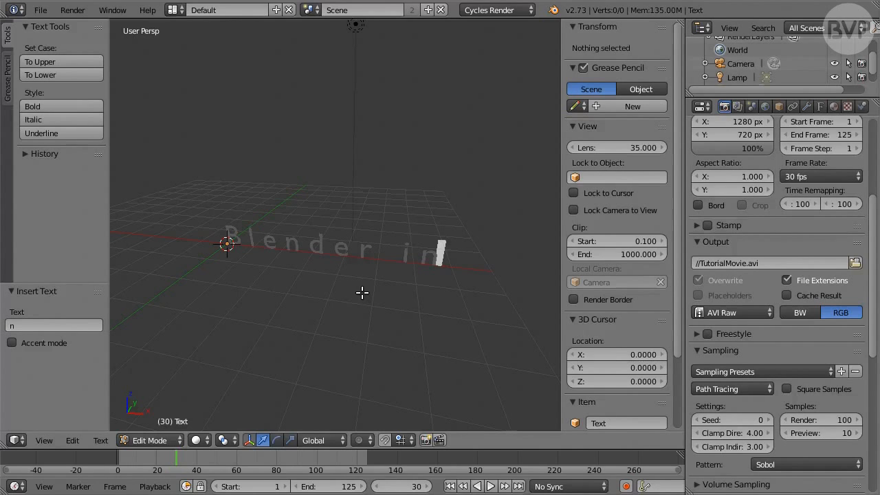
{"action": "type", "text": "  M "}
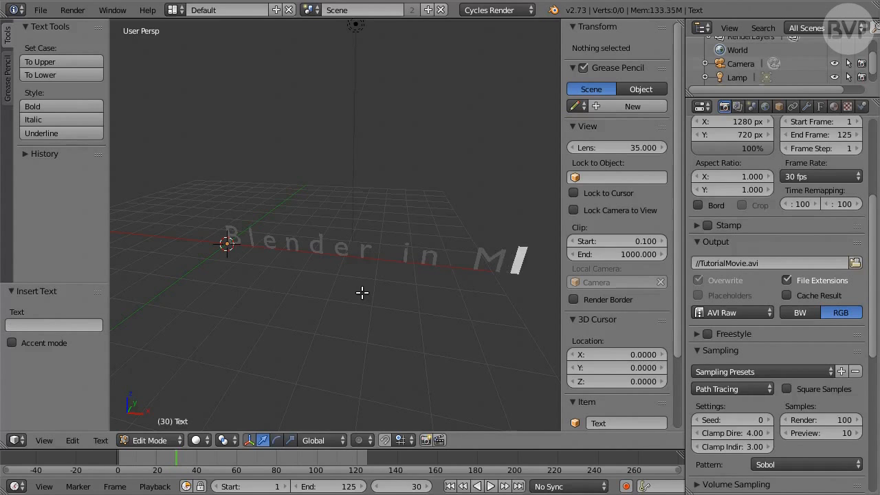
{"action": "type", "text": "o t i"}
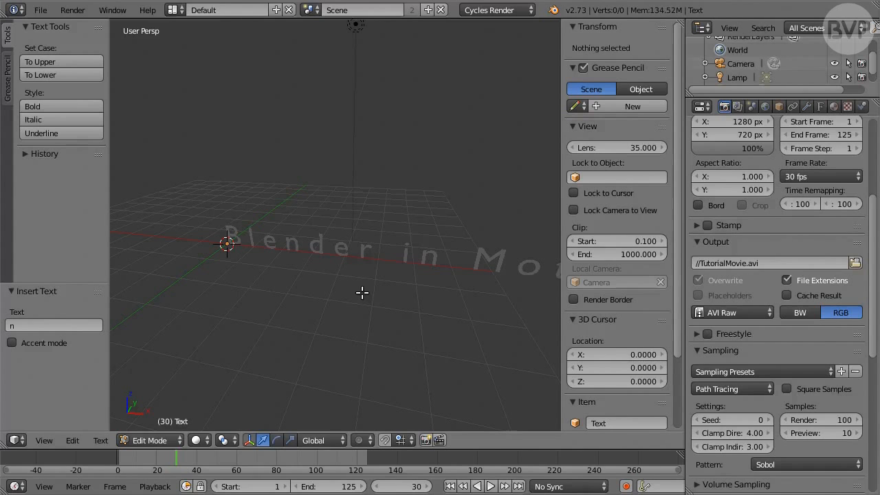
{"action": "scroll", "coordinate": [363, 293], "scroll_direction": "down", "scroll_amount": 4}
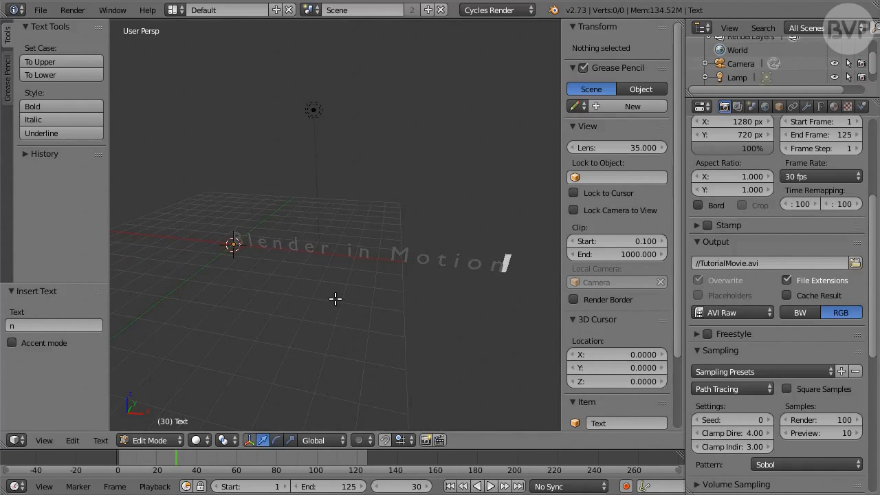
{"action": "key", "text": "Tab"}
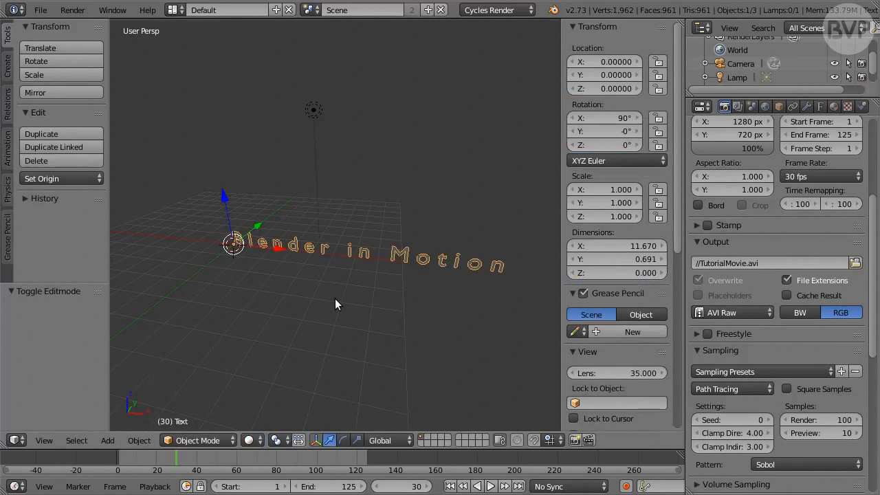
Return to frame 1 and open the text object's font settings
{"action": "left_click", "coordinate": [450, 486]}
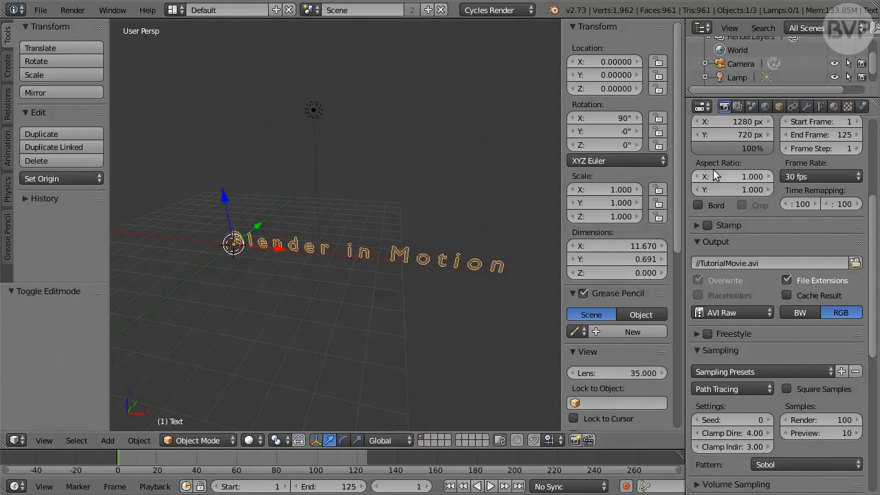
{"action": "left_click", "coordinate": [824, 107]}
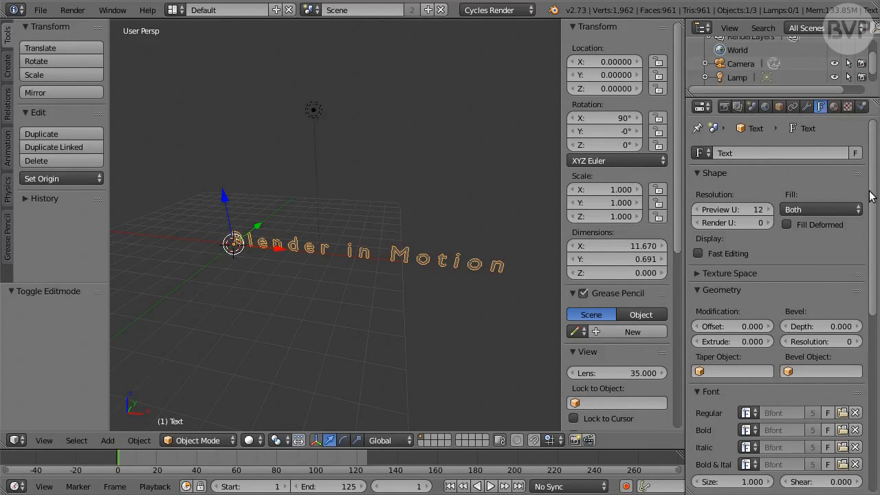
{"action": "left_click_drag", "start_coordinate": [870, 196], "coordinate": [872, 276]}
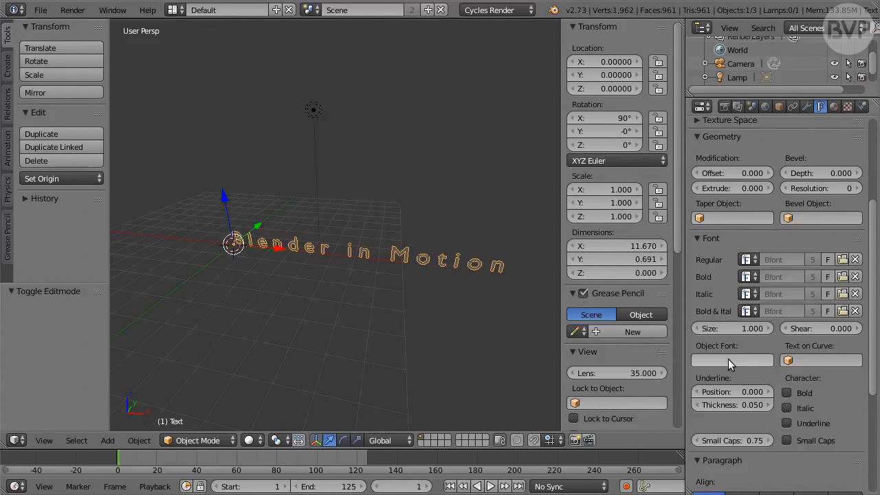
{"action": "left_click", "coordinate": [728, 359]}
{"action": "type", "text": "Font"}
{"action": "key", "text": "BackSpace"}
{"action": "key", "text": "BackSpace"}
{"action": "key", "text": "BackSpace"}
{"action": "key", "text": "BackSpace"}
{"action": "key", "text": "BackSpace"}
{"action": "key", "text": "Return"}
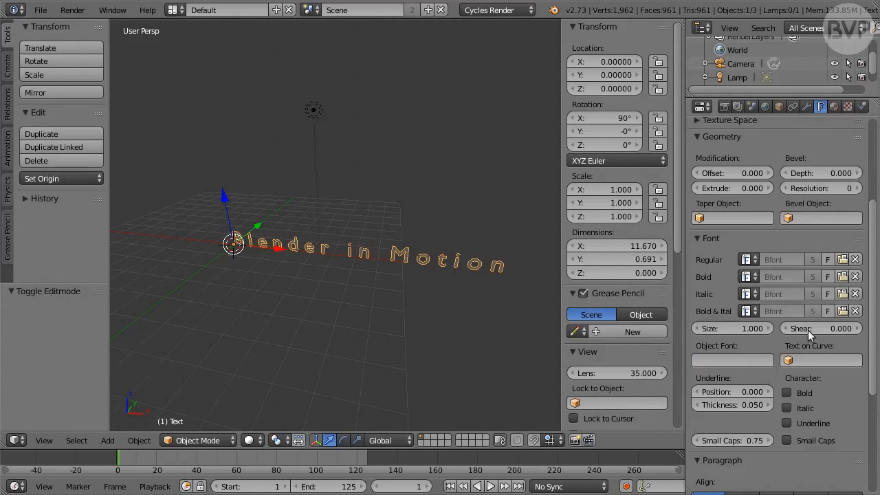
Set the text geometry's Extrude value to 0.070, leaving Fill on Both
{"action": "scroll", "coordinate": [872, 288], "scroll_direction": "up", "scroll_amount": 4}
{"action": "scroll", "coordinate": [872, 269], "scroll_direction": "up", "scroll_amount": 1}
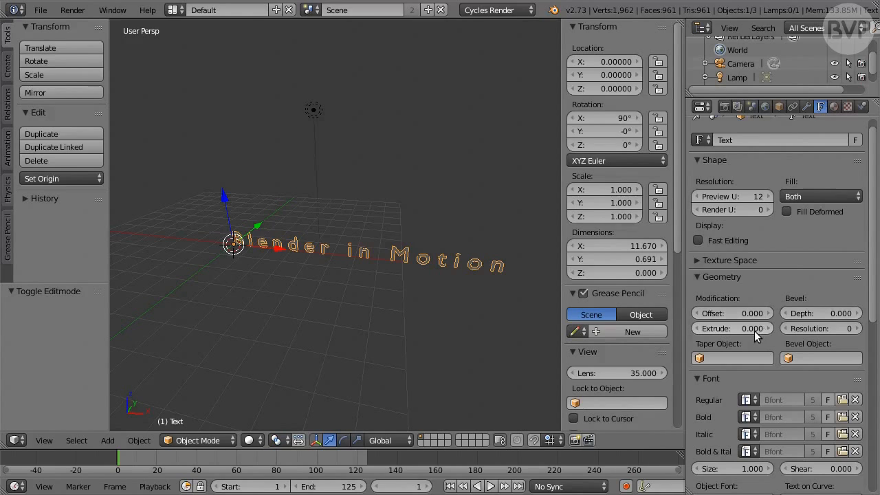
{"action": "left_click", "coordinate": [823, 196]}
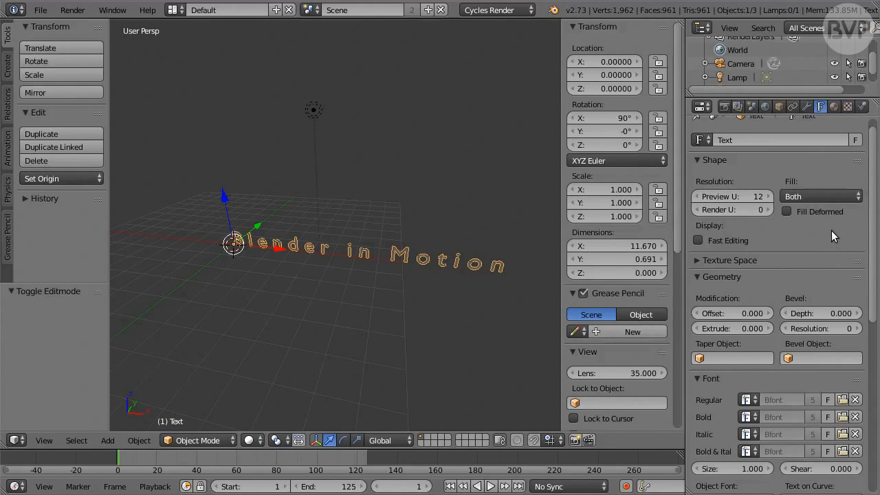
{"action": "left_click", "coordinate": [755, 328]}
{"action": "type", "text": "0.07"}
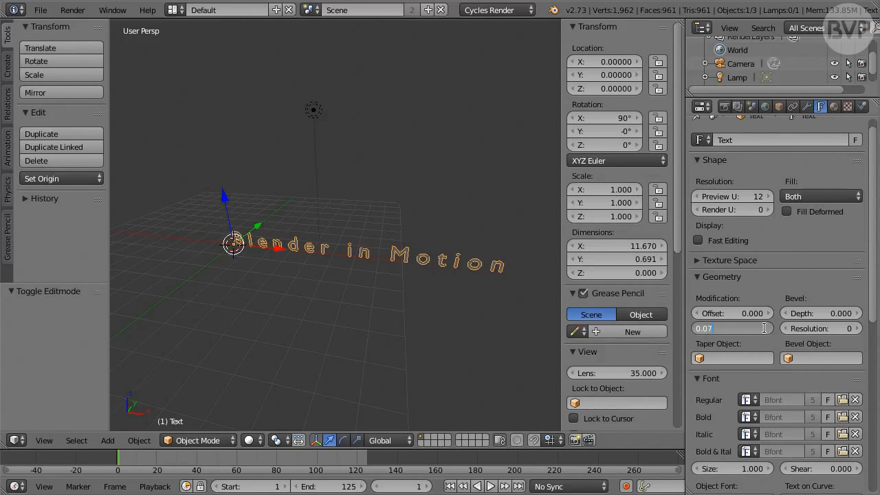
{"action": "key", "text": "Return"}
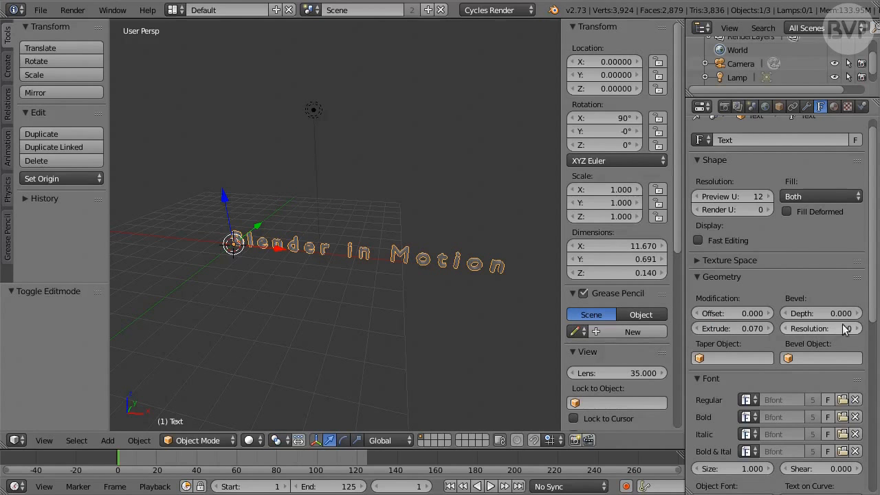
Set the text's paragraph alignment to Center
{"action": "scroll", "coordinate": [872, 332], "scroll_direction": "down", "scroll_amount": 1}
{"action": "left_click_drag", "start_coordinate": [872, 332], "coordinate": [873, 470]}
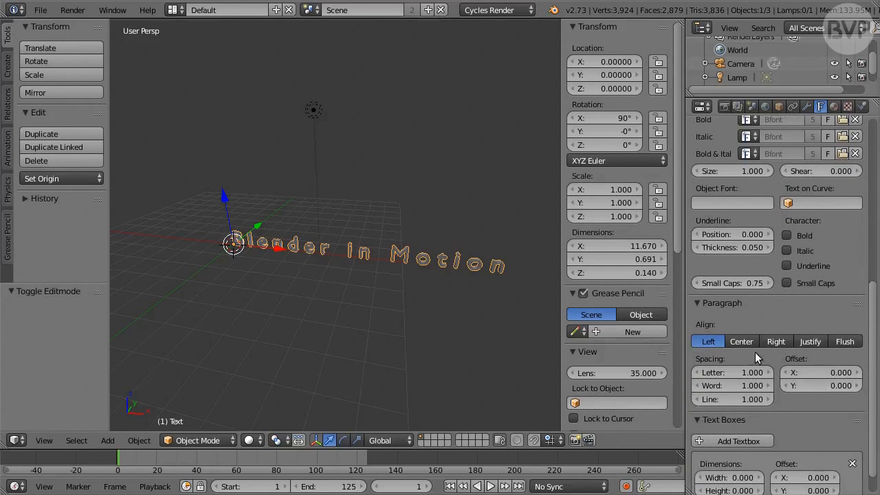
{"action": "left_click", "coordinate": [755, 343]}
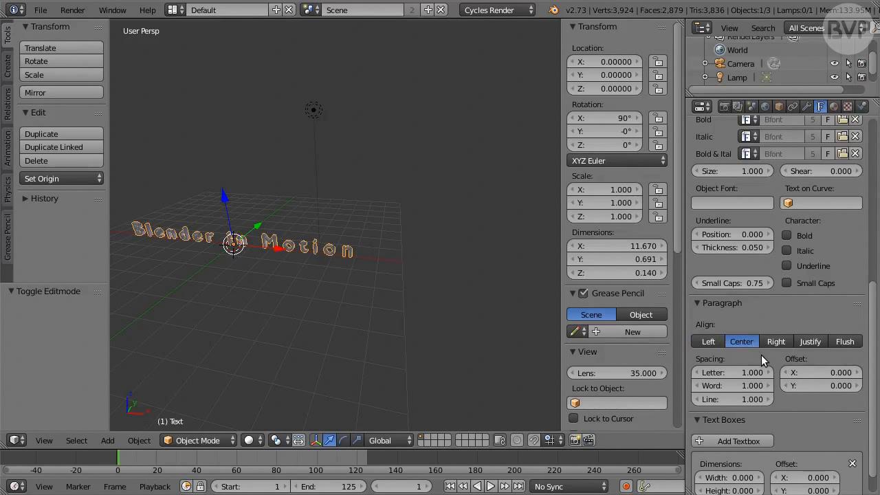
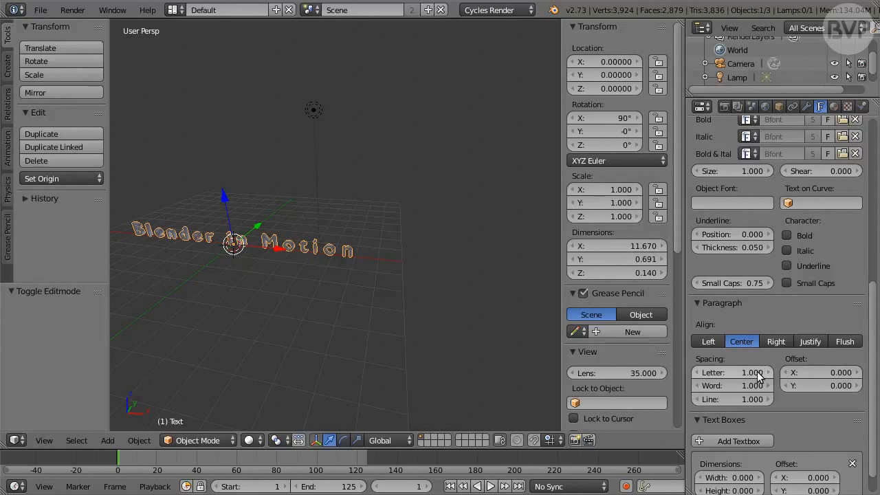
Set the text's letter spacing to 10 and keyframe it at frame 1
{"action": "left_click", "coordinate": [756, 372]}
{"action": "type", "text": "10"}
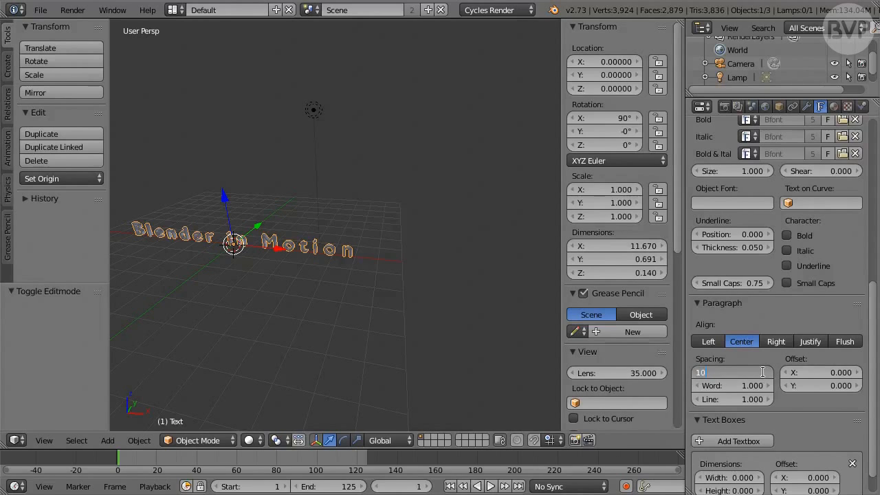
{"action": "key", "text": "Return"}
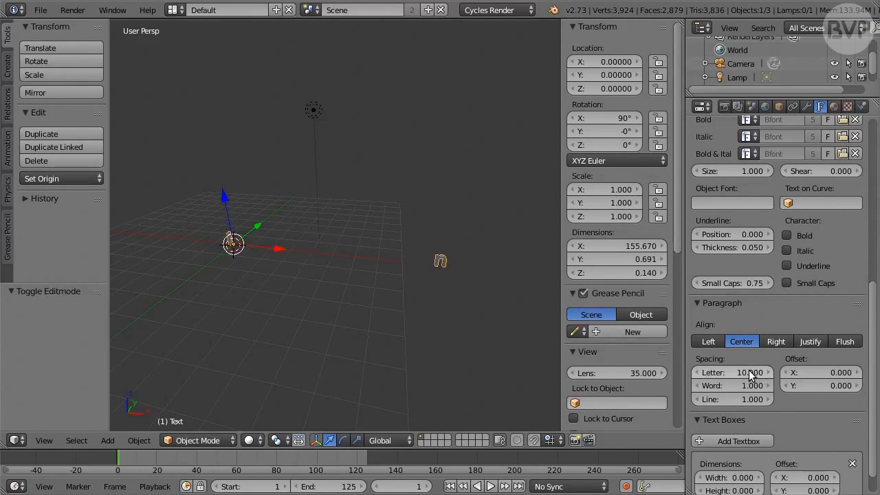
{"action": "key", "text": "i"}
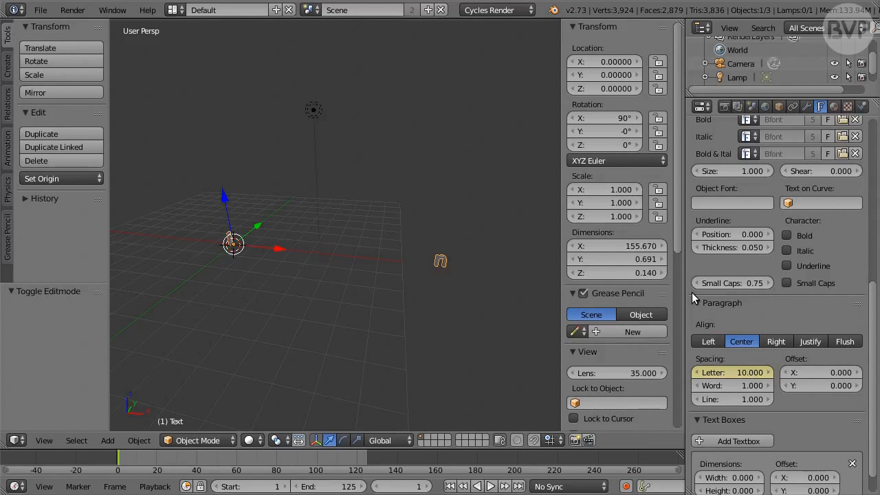
Set the text's X location to 9.6, keyframe its location at frame 1, and switch to the camera view
{"action": "left_click", "coordinate": [619, 61]}
{"action": "type", "text": "9"}
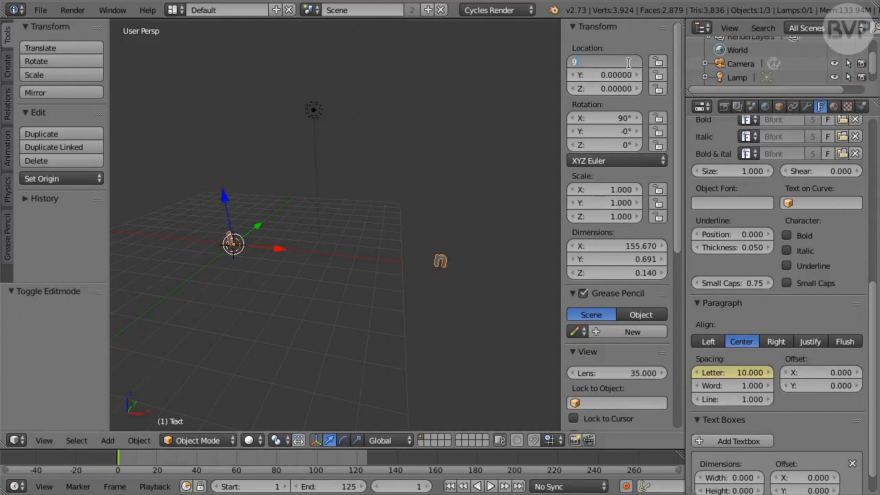
{"action": "type", "text": ".6"}
{"action": "key", "text": "Return"}
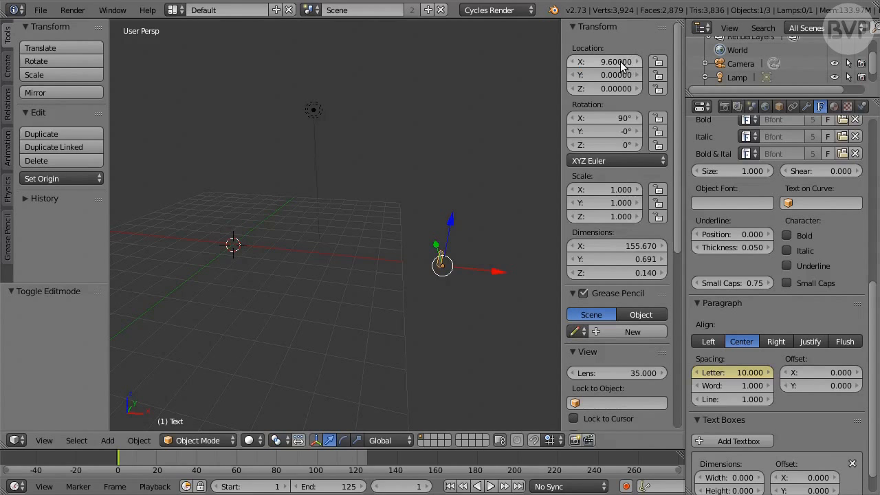
{"action": "key", "text": "i"}
{"action": "key", "text": "KP_0"}
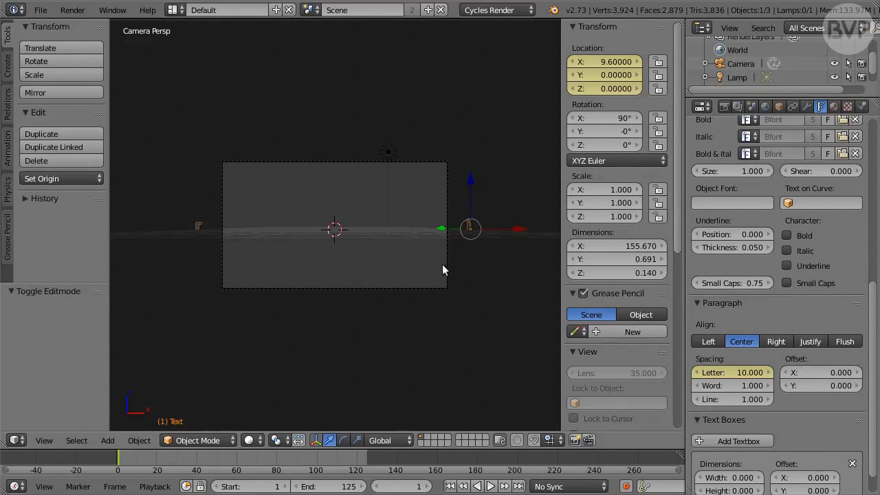
At frame 30, set the text's X location to 0 and keyframe its location
{"action": "left_click", "coordinate": [424, 484]}
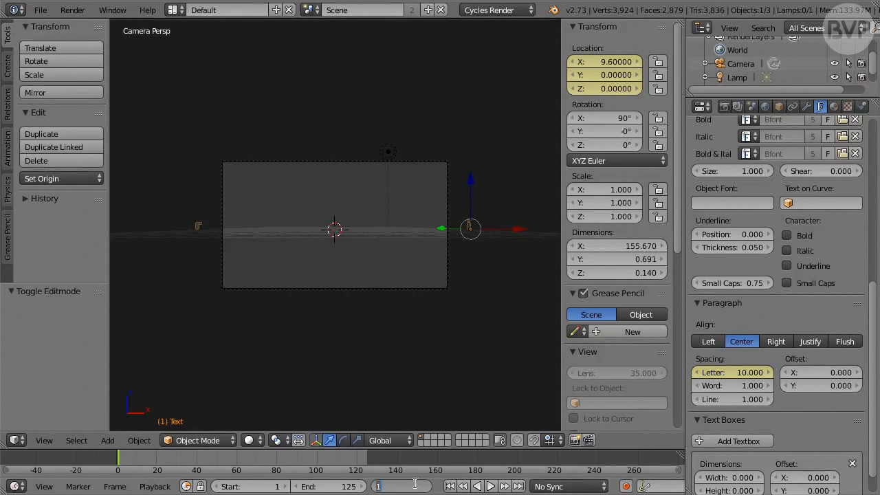
{"action": "type", "text": "30"}
{"action": "key", "text": "Return"}
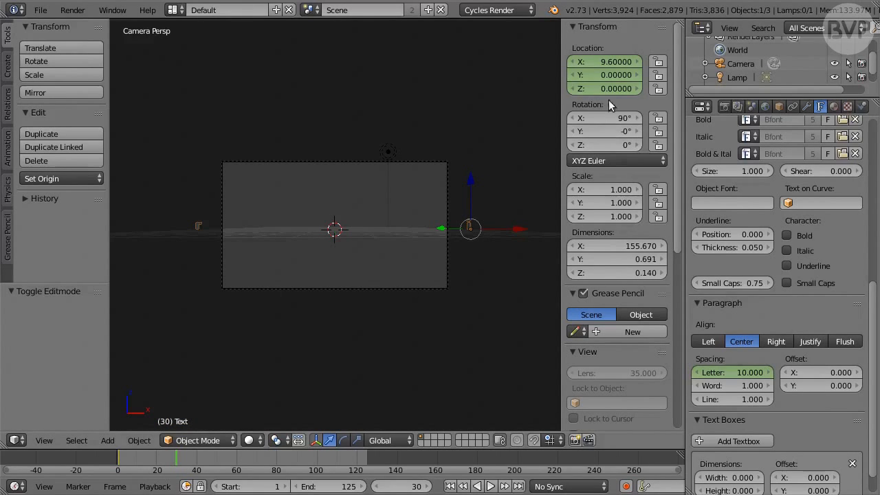
{"action": "left_click", "coordinate": [625, 62]}
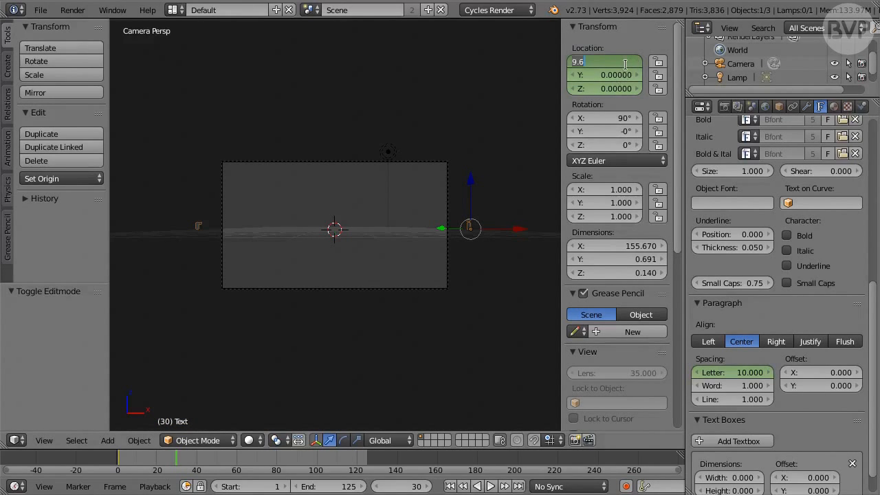
{"action": "type", "text": "0"}
{"action": "key", "text": "Return"}
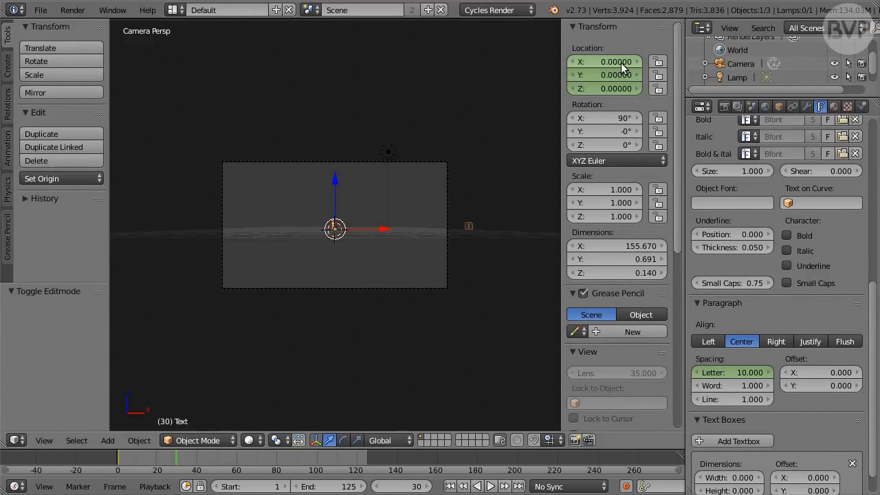
{"action": "key", "text": "i"}
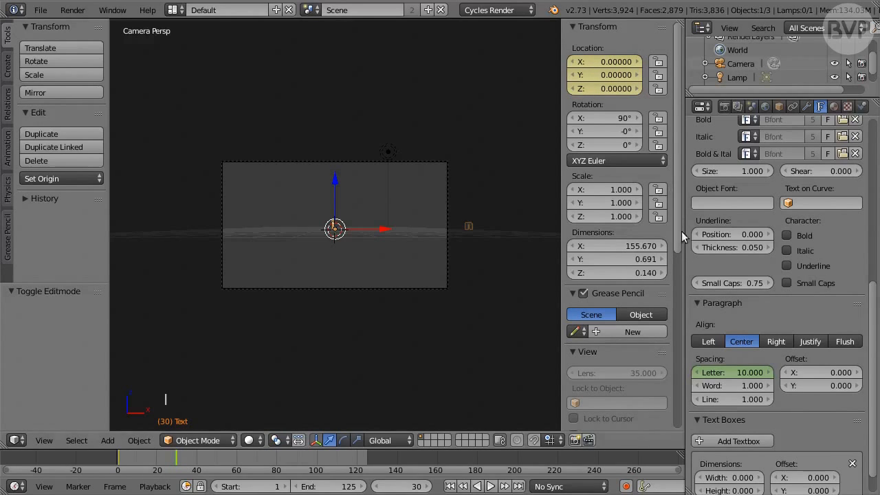
Set the text's letter spacing to 0.680 and keyframe it at frame 30
{"action": "left_click", "coordinate": [749, 372]}
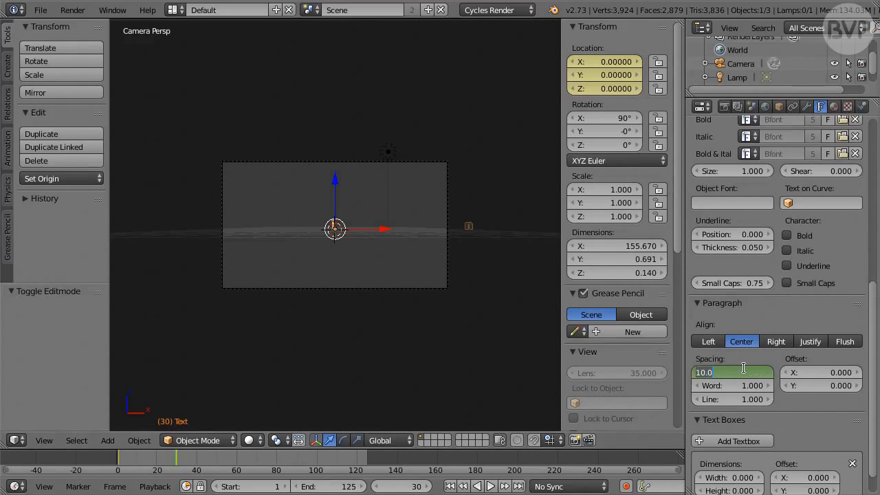
{"action": "type", "text": "0"}
{"action": "type", "text": ".58"}
{"action": "key", "text": "Return"}
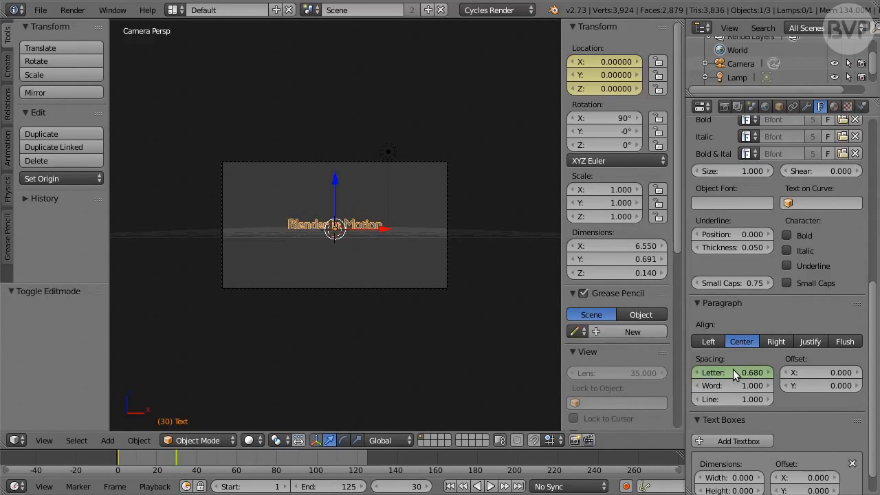
{"action": "key", "text": "i"}
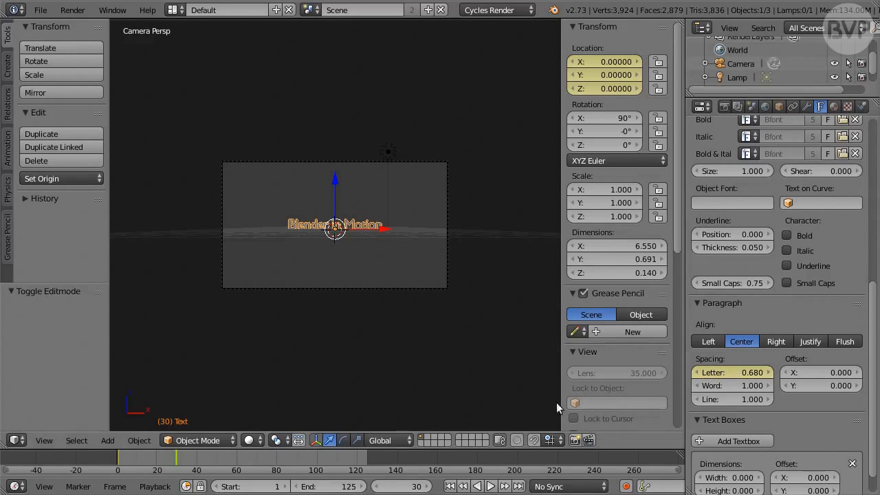
At frame 87, set the text's letter spacing to 0.950 and keyframe it
{"action": "left_click", "coordinate": [415, 486]}
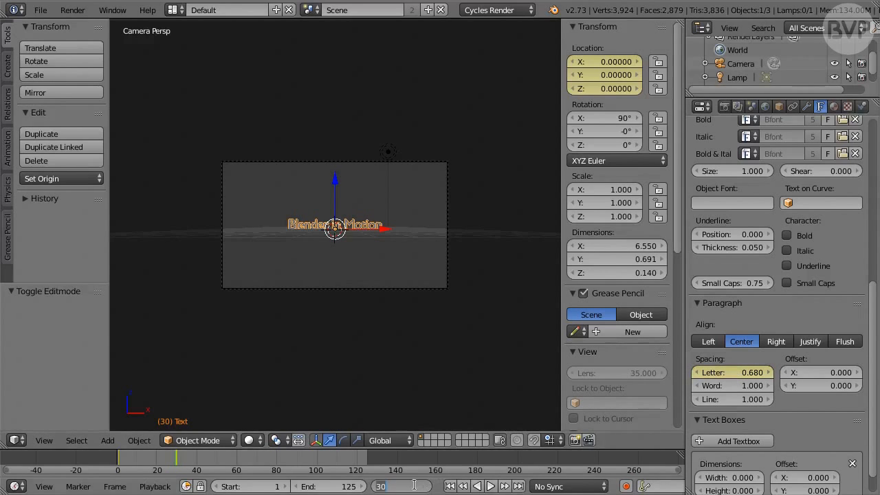
{"action": "type", "text": "87"}
{"action": "key", "text": "Return"}
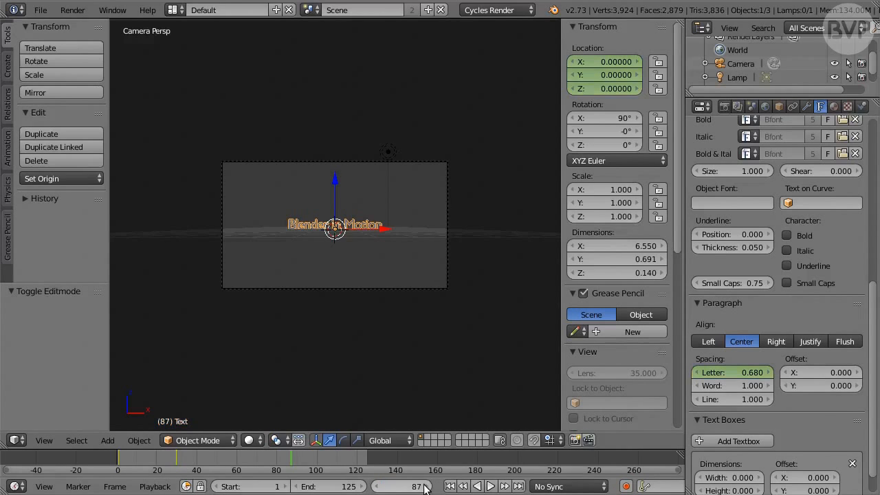
{"action": "left_click", "coordinate": [751, 373]}
{"action": "type", "text": "0.95"}
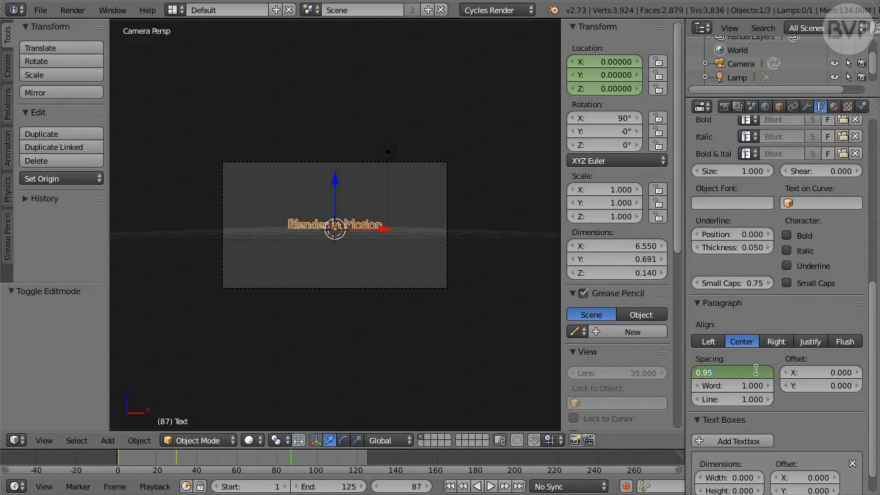
{"action": "key", "text": "Return"}
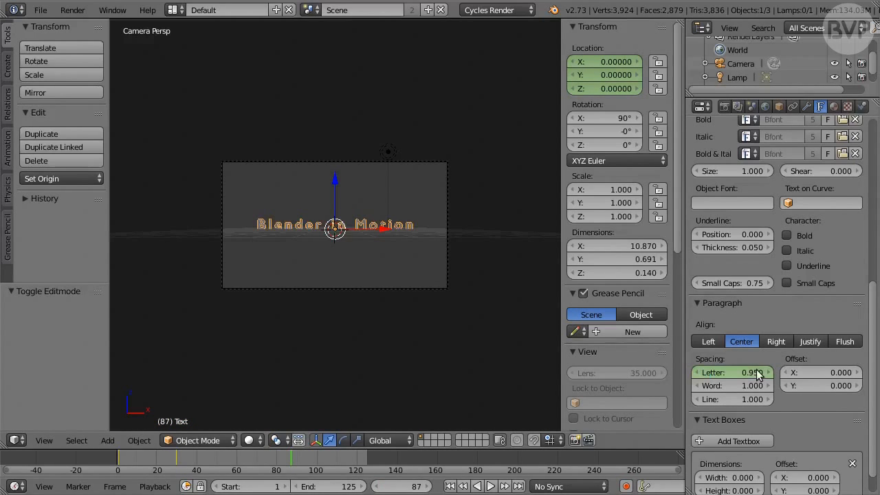
{"action": "key", "text": "i"}
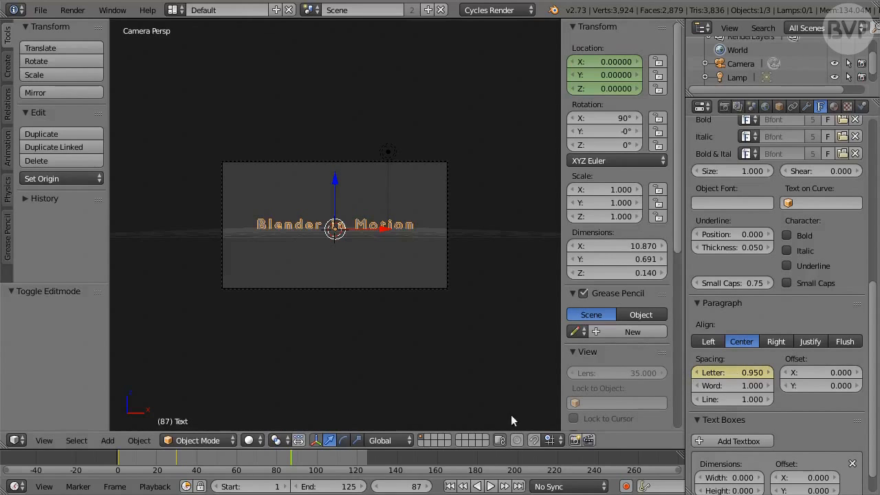
Play the title animation from frame 1 to check the text's movement and spacing, and stop playback
{"action": "left_click", "coordinate": [450, 486]}
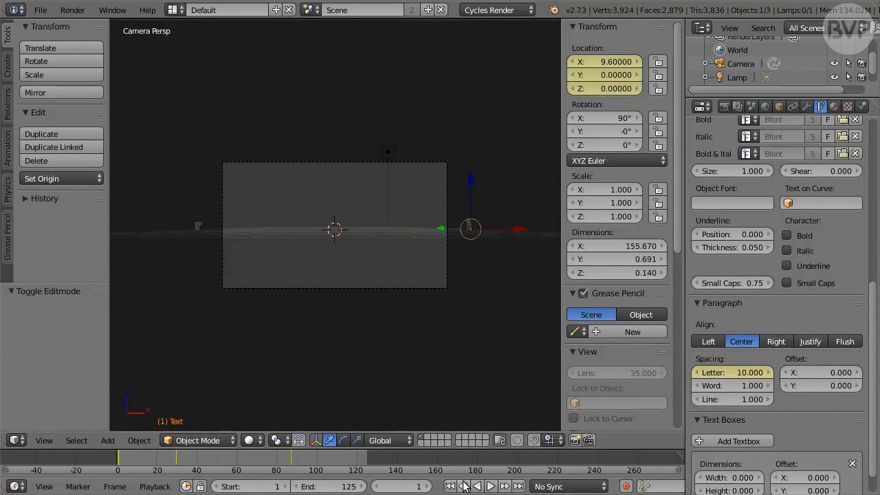
{"action": "left_click", "coordinate": [491, 486]}
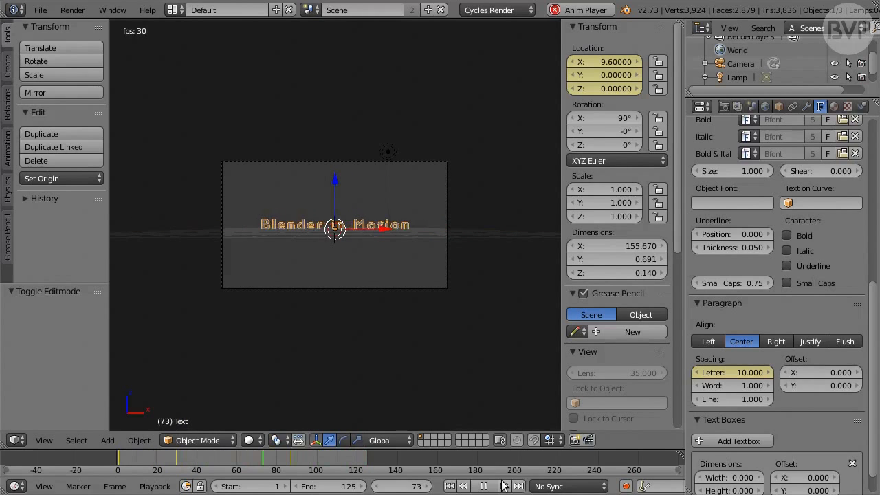
{"action": "key", "text": "Escape"}
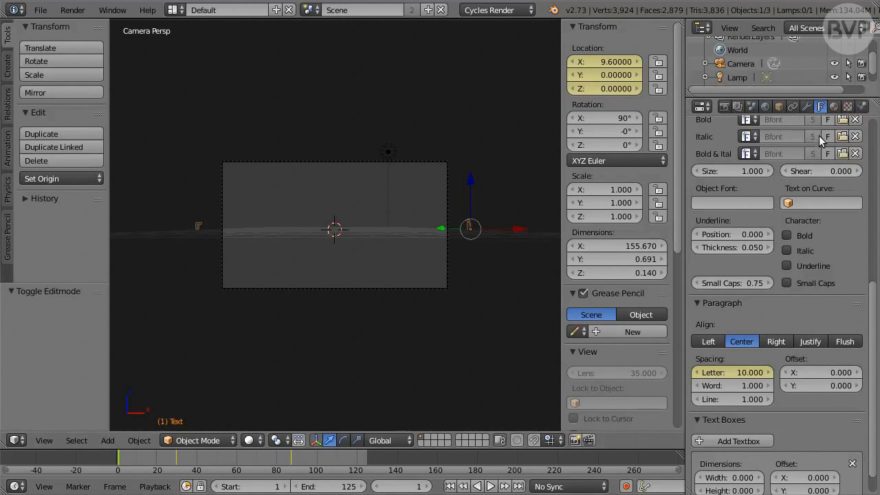
Give the text a new material with a Mix Shader surface and set its mix factor to 0.9
{"action": "left_click", "coordinate": [834, 107]}
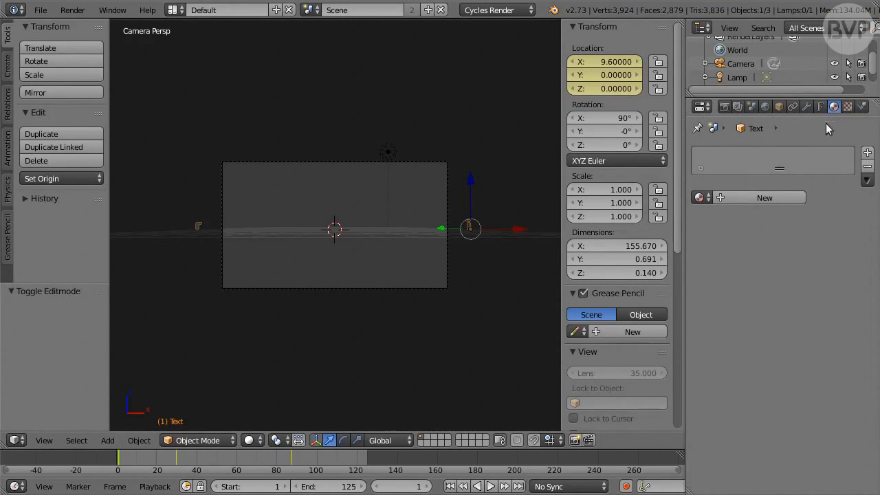
{"action": "left_click", "coordinate": [791, 196]}
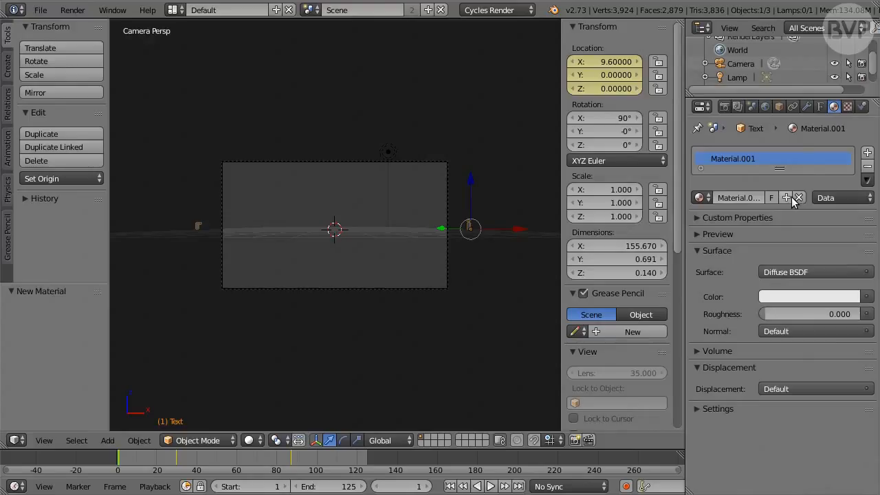
{"action": "left_click", "coordinate": [823, 271]}
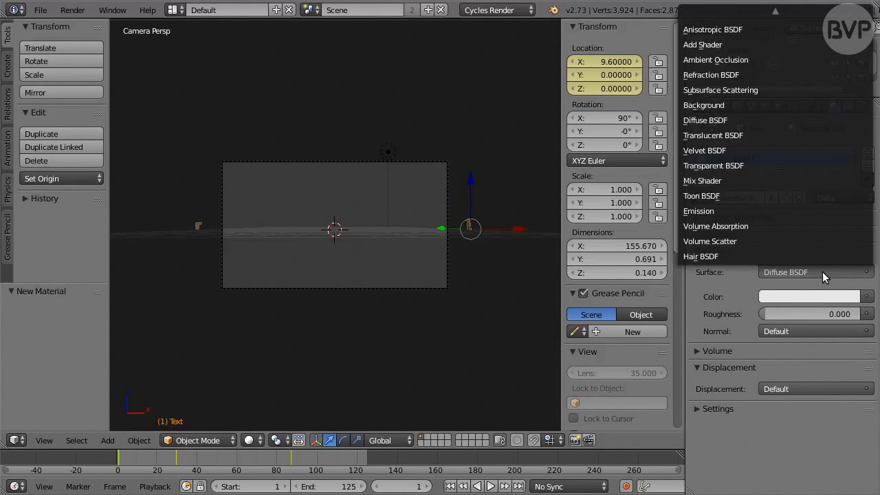
{"action": "left_click", "coordinate": [749, 180]}
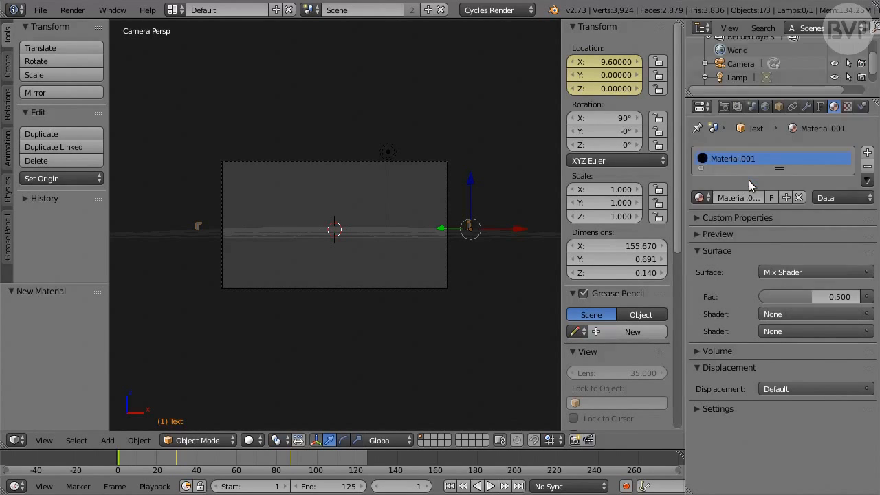
{"action": "left_click", "coordinate": [805, 293]}
{"action": "type", "text": "0."}
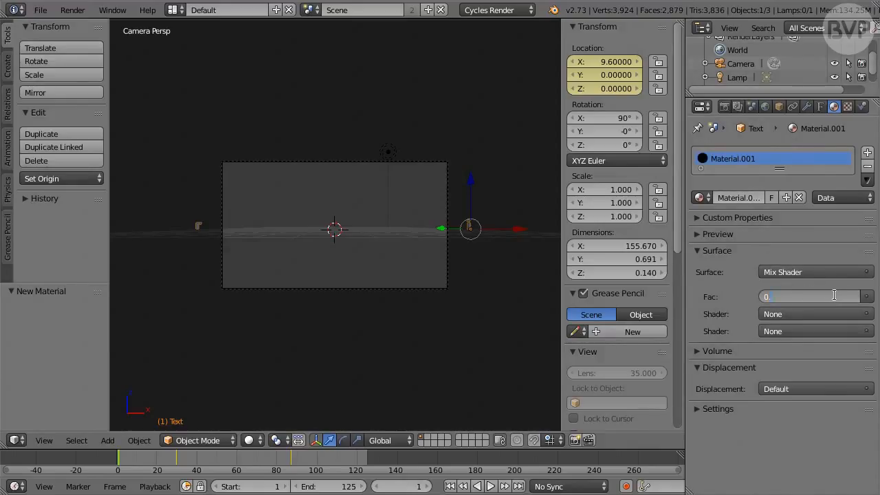
{"action": "type", "text": "9"}
{"action": "key", "text": "Return"}
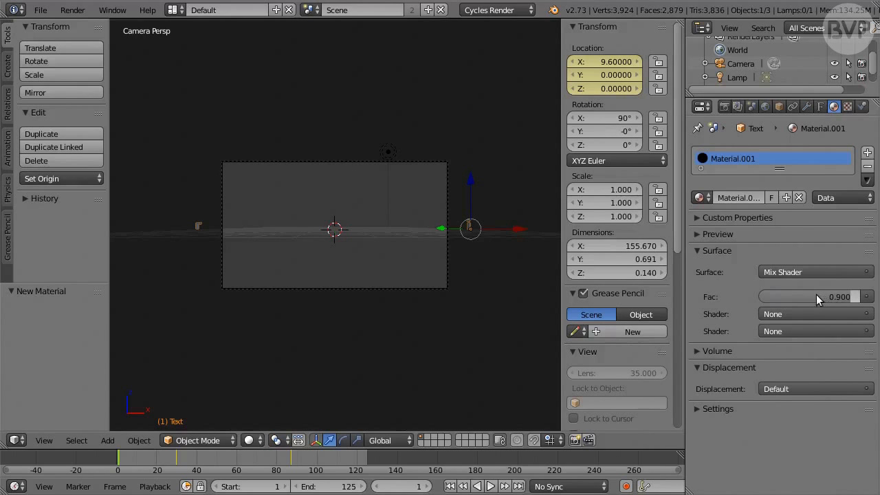
Assign Diffuse BSDF as the mix's first shader and set its color to hex 5D99EF
{"action": "left_click", "coordinate": [814, 314]}
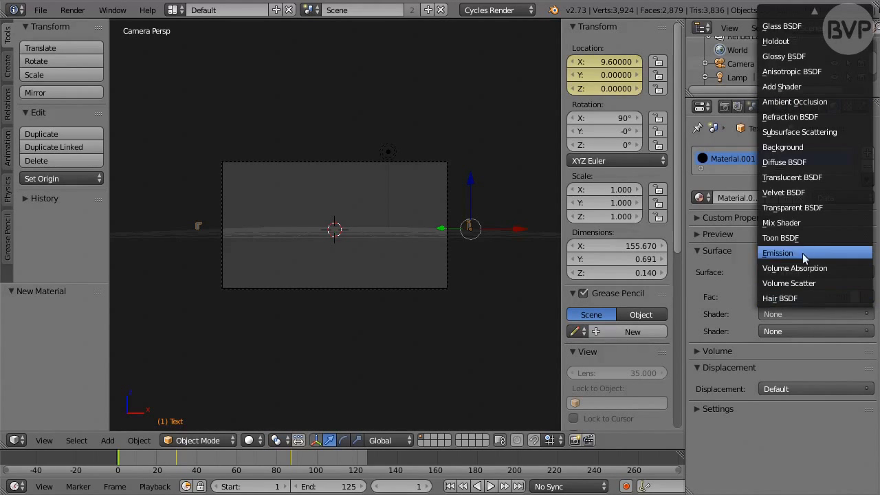
{"action": "left_click", "coordinate": [825, 163]}
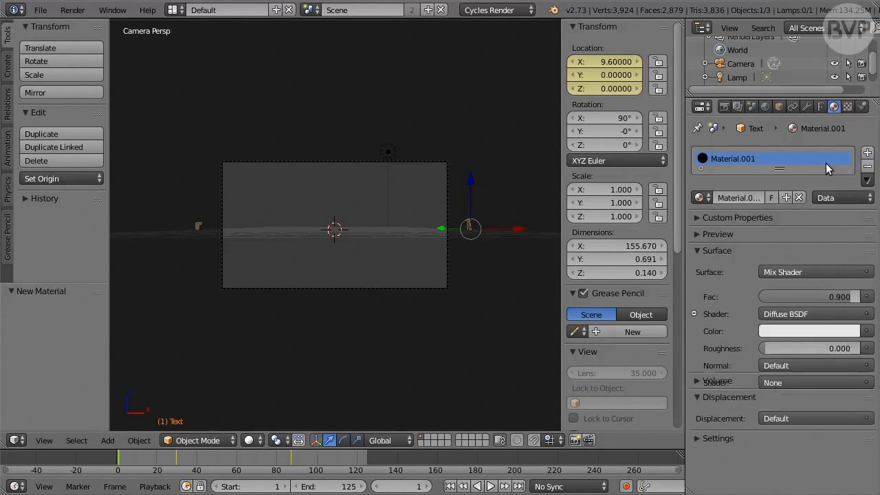
{"action": "left_click", "coordinate": [808, 331]}
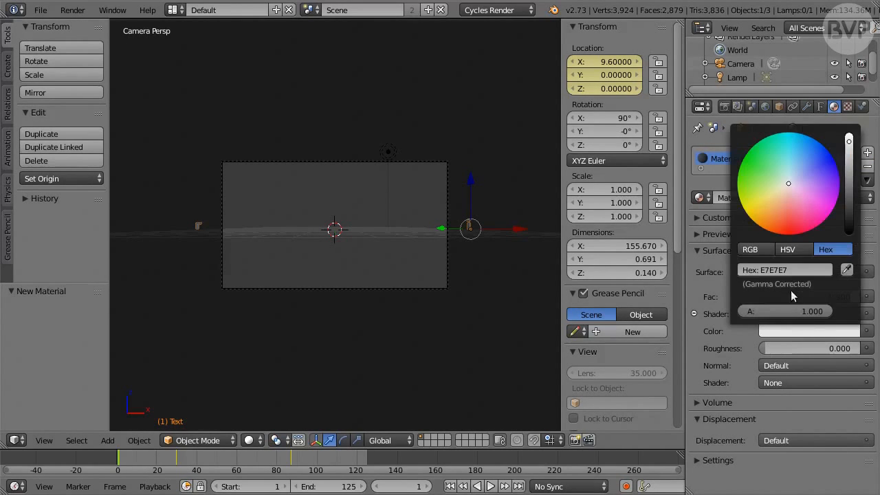
{"action": "left_click", "coordinate": [779, 272]}
{"action": "type", "text": "5D99EF"}
{"action": "key", "text": "Return"}
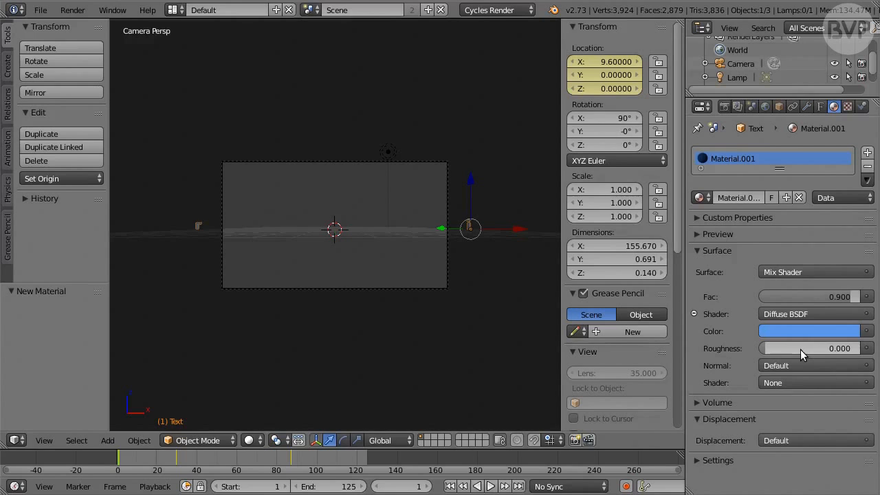
Assign Glossy BSDF as the mix's second shader and set its color to hex B7DBE7
{"action": "left_click", "coordinate": [812, 382]}
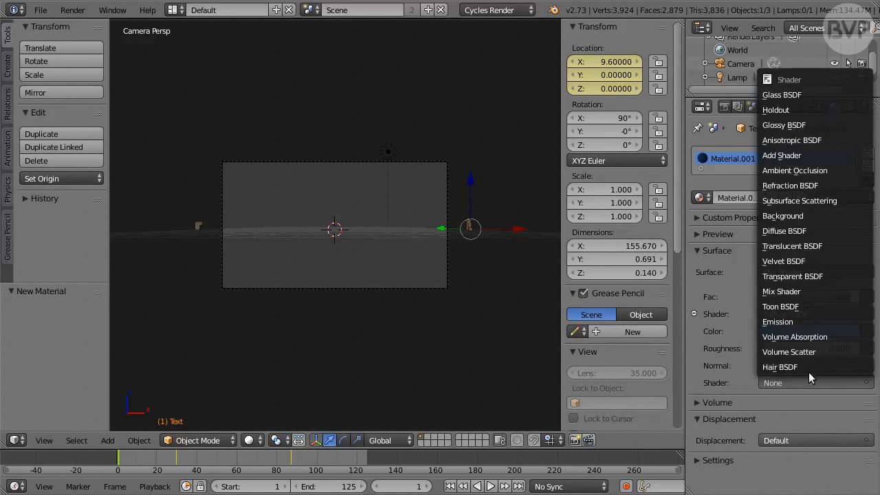
{"action": "left_click", "coordinate": [836, 124]}
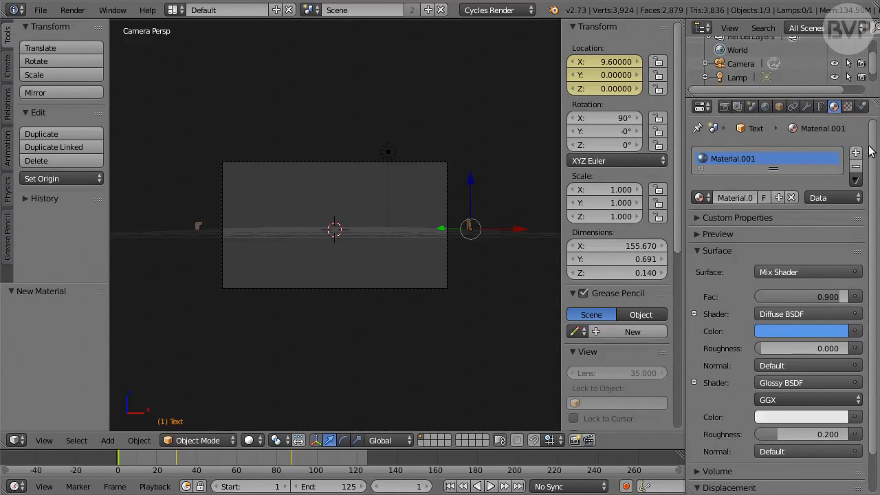
{"action": "scroll", "coordinate": [870, 165], "scroll_direction": "down", "scroll_amount": 2}
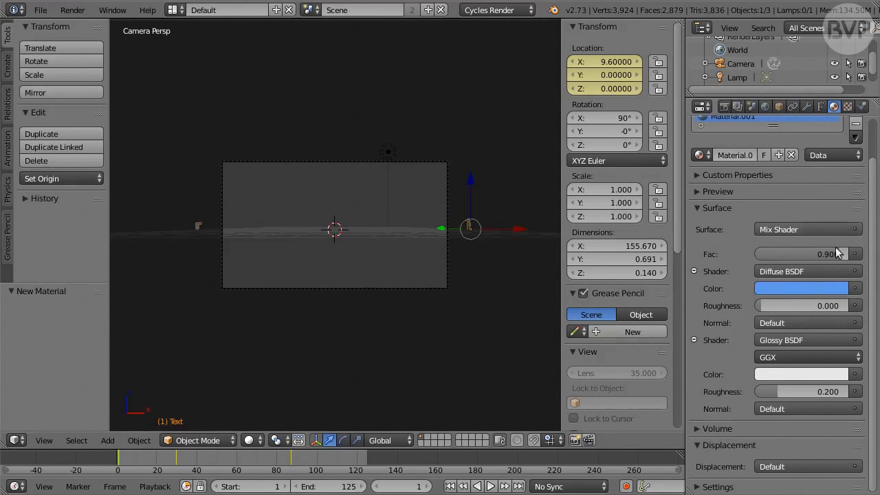
{"action": "left_click", "coordinate": [778, 374]}
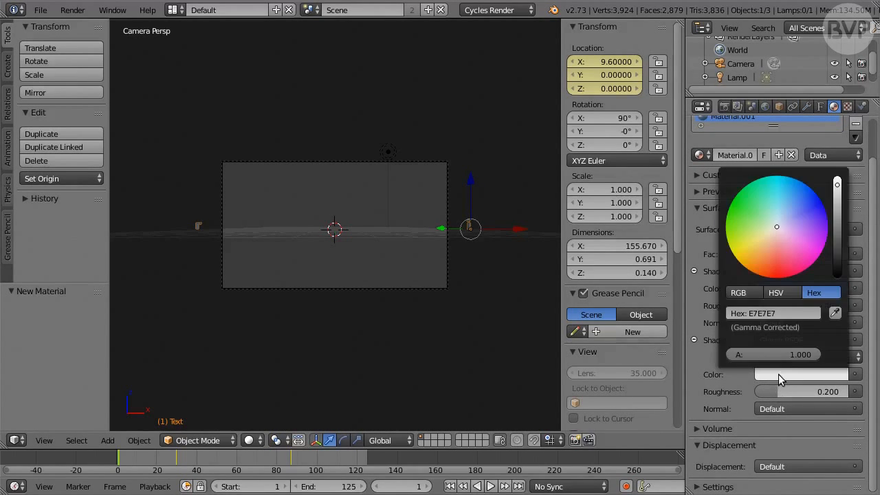
{"action": "left_click", "coordinate": [774, 314]}
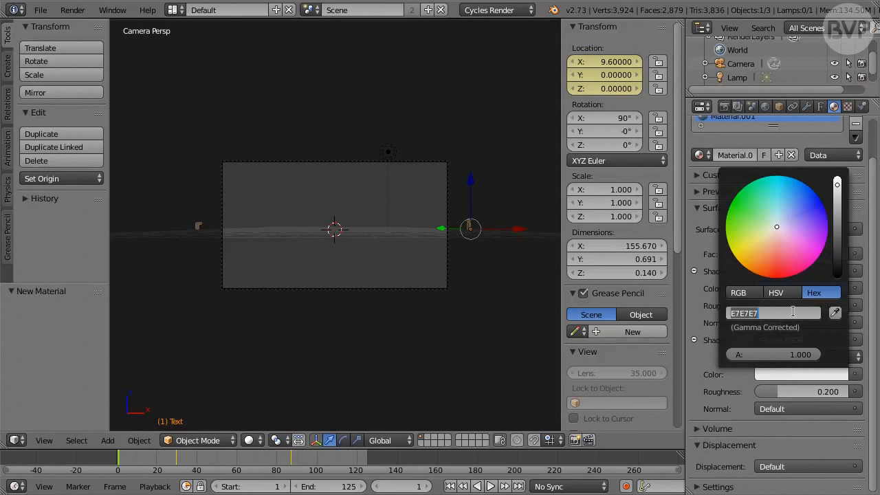
{"action": "type", "text": "B7DBE7"}
{"action": "key", "text": "Return"}
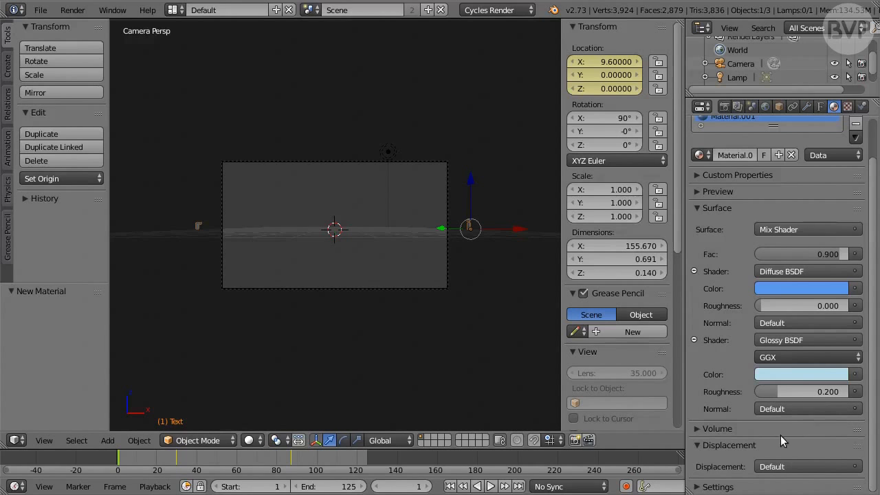
Turn off Multiple Importance sampling in the text material's settings
{"action": "left_click", "coordinate": [720, 486]}
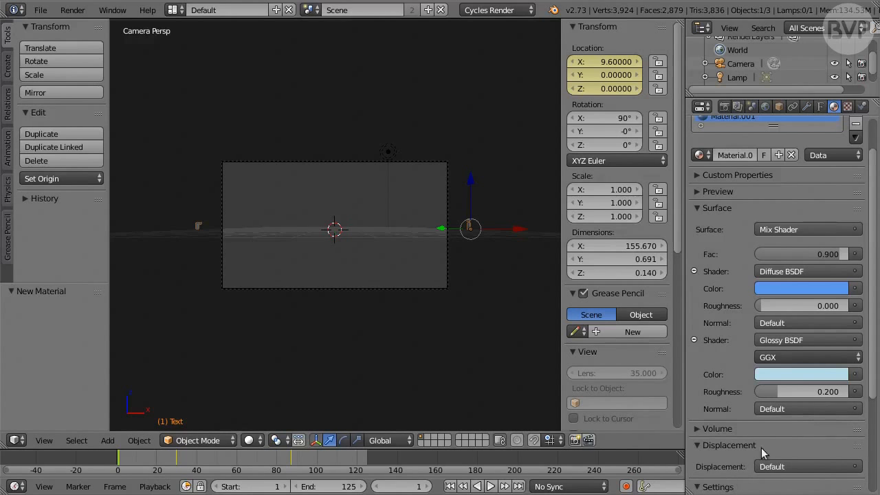
{"action": "left_click_drag", "start_coordinate": [873, 393], "coordinate": [874, 480]}
{"action": "left_click", "coordinate": [742, 400]}
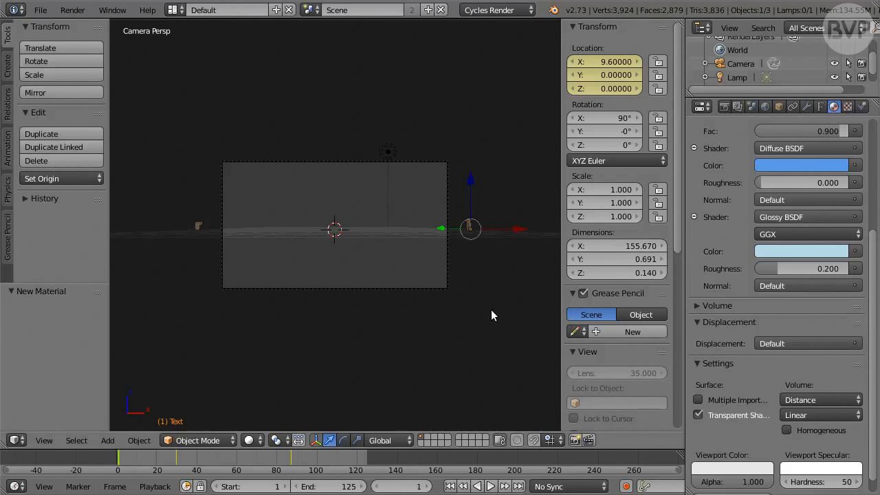
Leave the camera view and delete the existing lamp above the grid
{"action": "key", "text": "KP_0"}
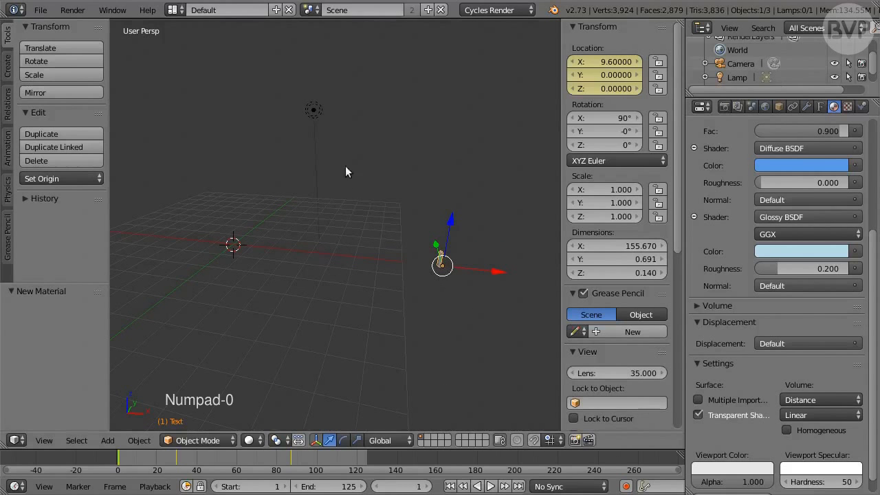
{"action": "right_click", "coordinate": [314, 112]}
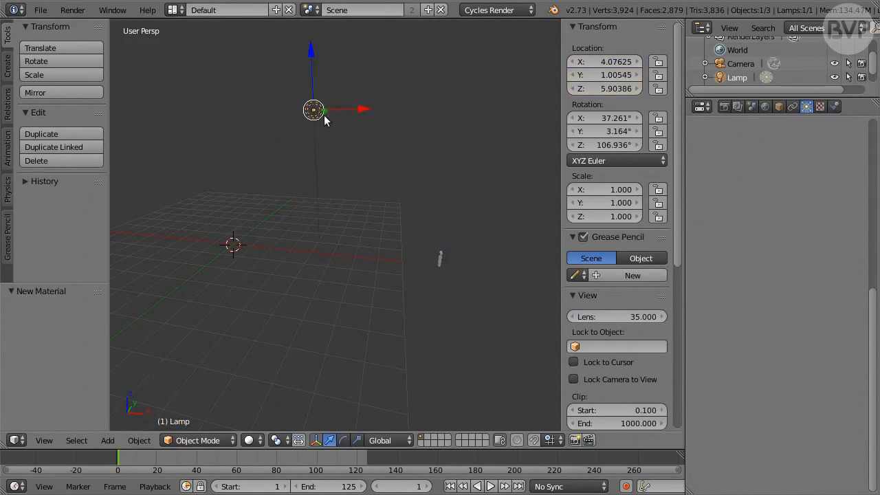
{"action": "key", "text": "x"}
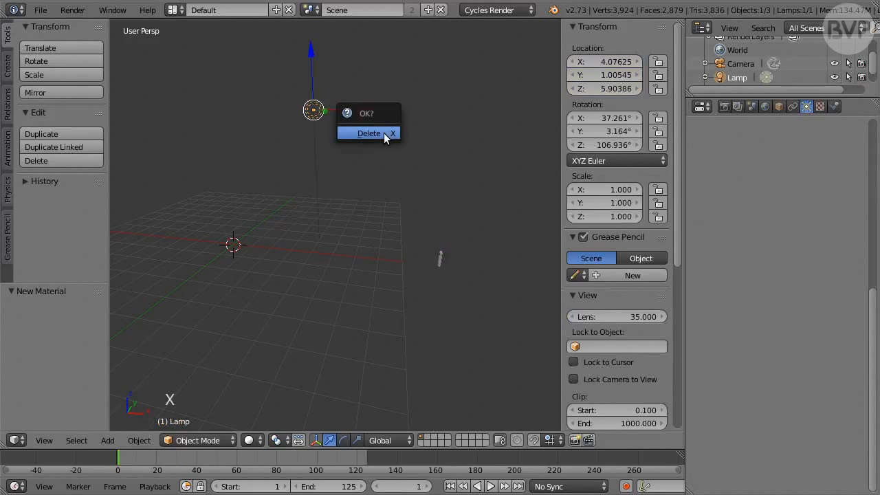
{"action": "left_click", "coordinate": [385, 133]}
Add a point lamp with Multiple Importance enabled and an emission strength of 1000
{"action": "key", "text": "shift+a"}
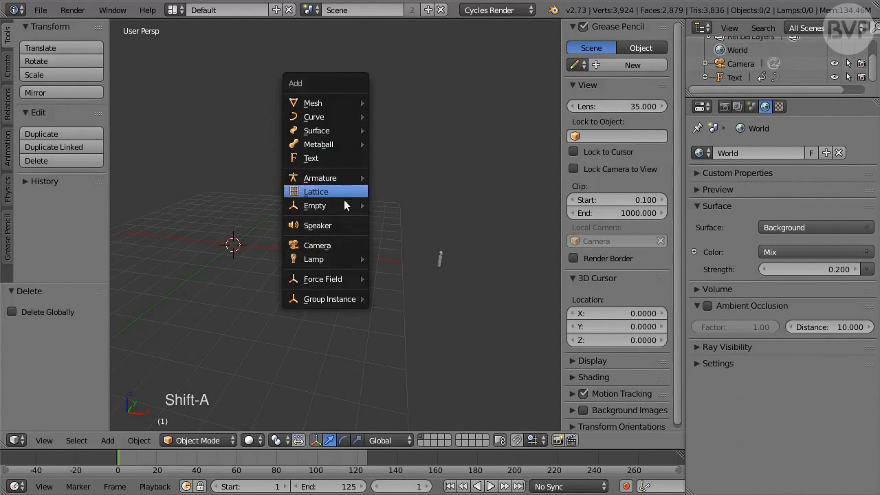
{"action": "mouse_move", "coordinate": [341, 259]}
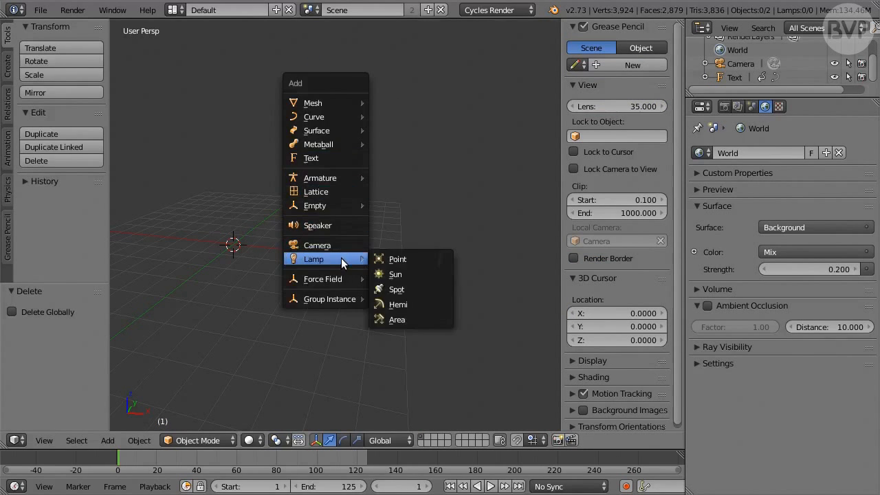
{"action": "left_click", "coordinate": [428, 260]}
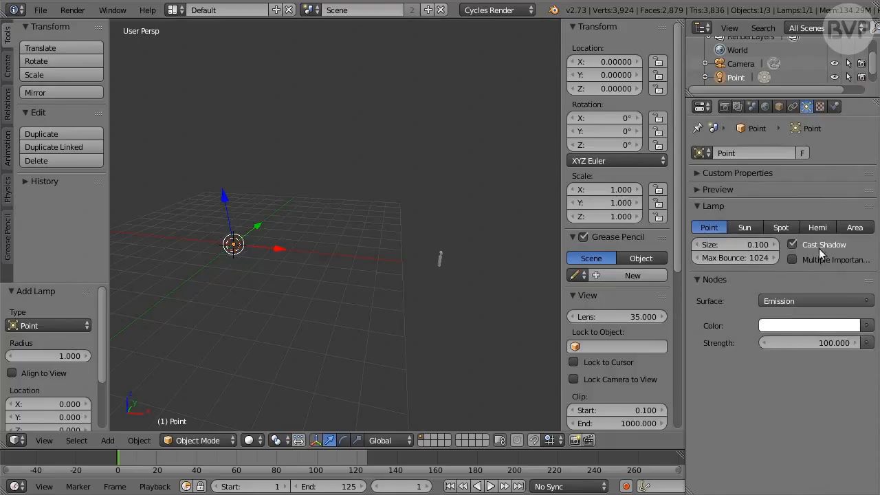
{"action": "left_click", "coordinate": [819, 259]}
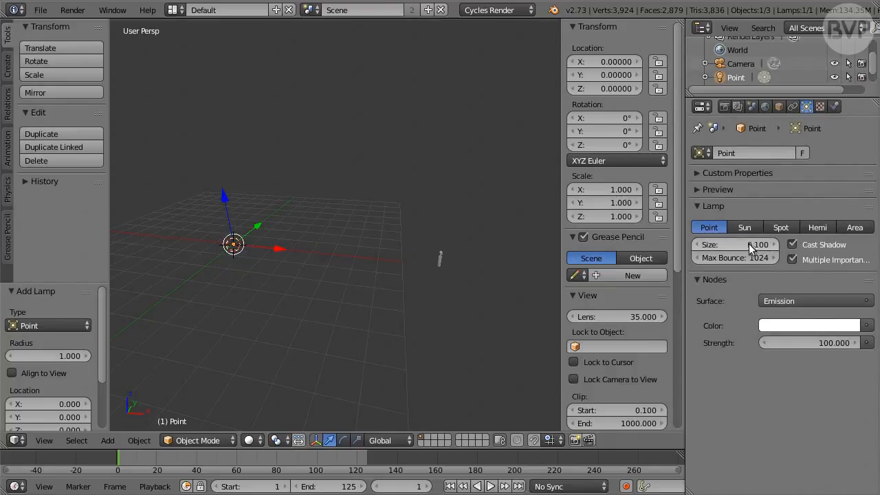
{"action": "left_click", "coordinate": [812, 343]}
{"action": "type", "text": "100"}
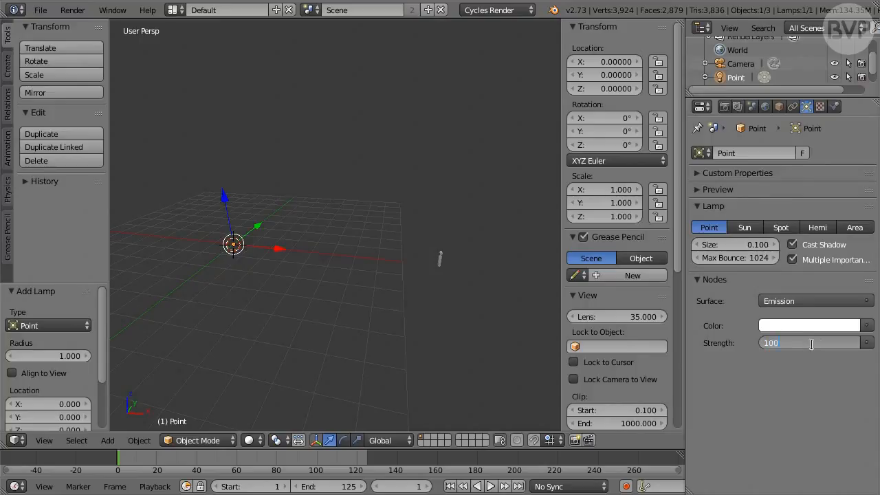
{"action": "key", "text": "Return"}
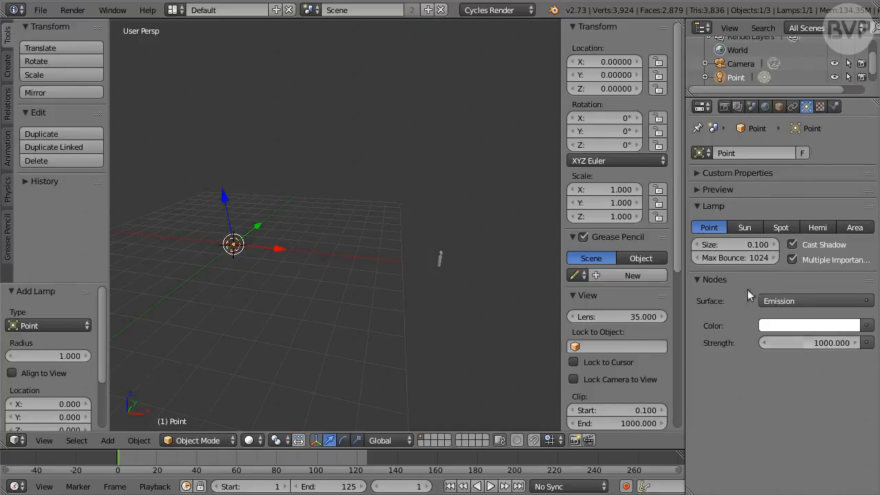
Place the point lamp at location X -0.4, Y 3.8, Z -1.6
{"action": "left_click", "coordinate": [630, 61]}
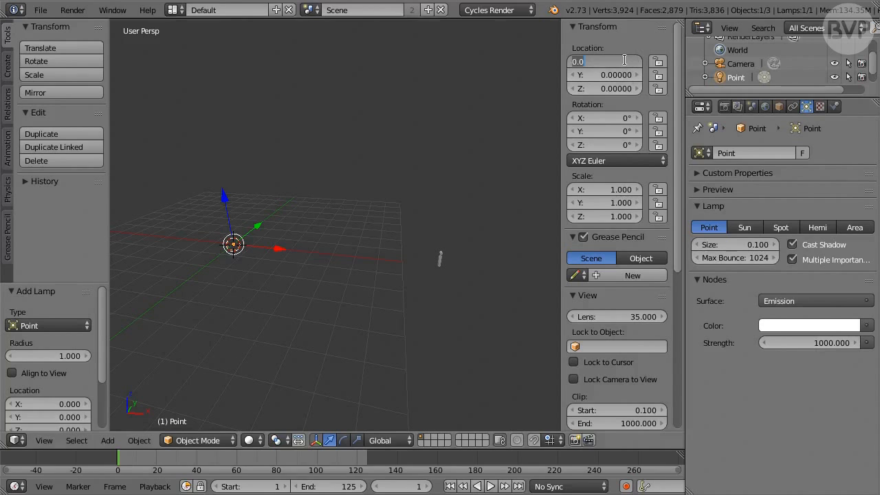
{"action": "type", "text": "-0.4"}
{"action": "key", "text": "Tab"}
{"action": "type", "text": "3"}
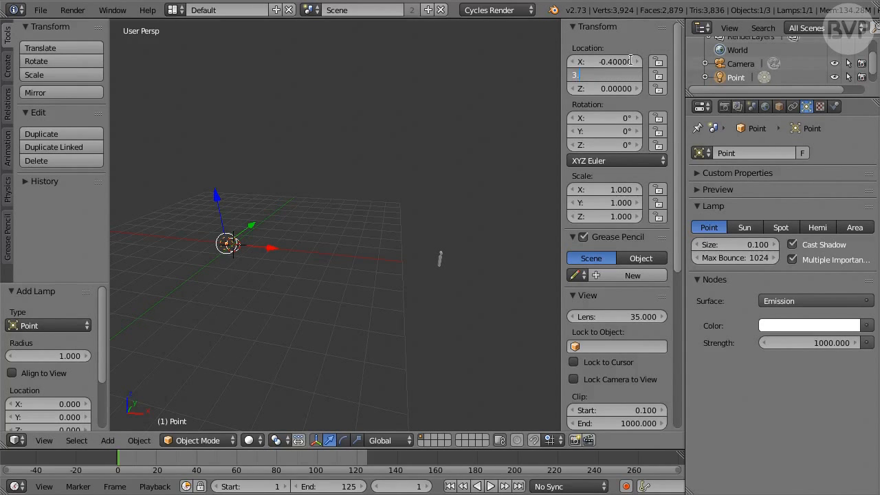
{"action": "type", "text": ".8"}
{"action": "key", "text": "Tab"}
{"action": "key", "text": "BackSpace"}
{"action": "type", "text": "-1"}
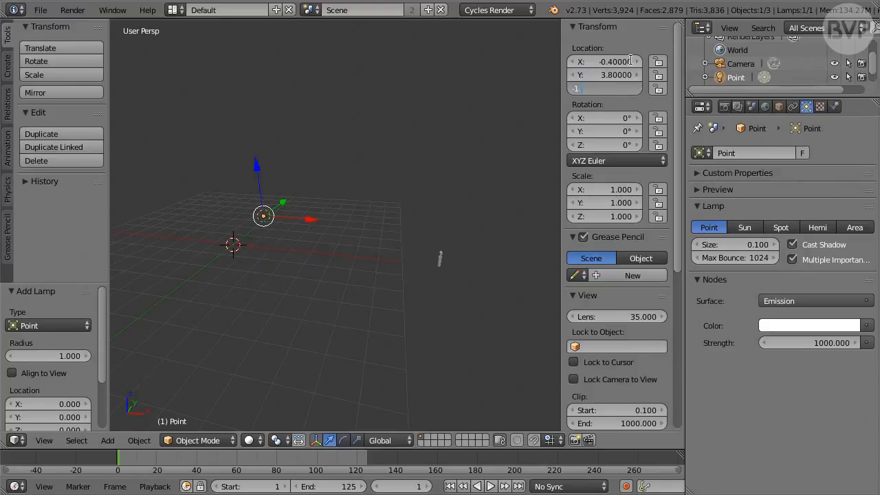
{"action": "type", "text": ".6"}
{"action": "key", "text": "Return"}
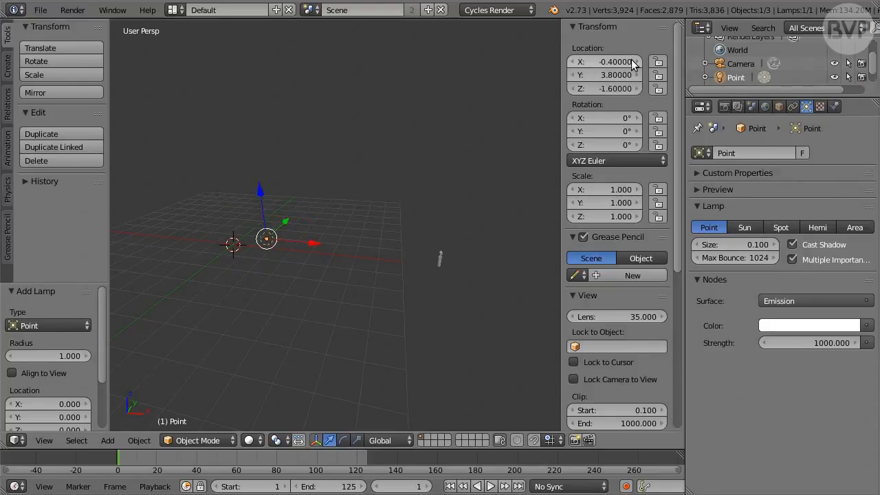
Duplicate the point lamp and place the copy at X 3.8, Y 3.8, Z 1
{"action": "key", "text": "shift+d"}
{"action": "right_click", "coordinate": [414, 150]}
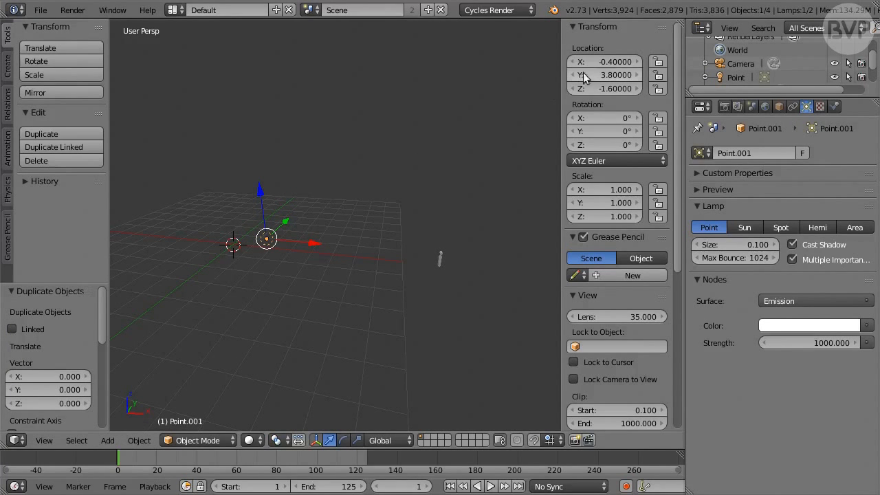
{"action": "left_click", "coordinate": [622, 61]}
{"action": "type", "text": "3.8"}
{"action": "key", "text": "Tab"}
{"action": "key", "text": "Tab"}
{"action": "type", "text": "1"}
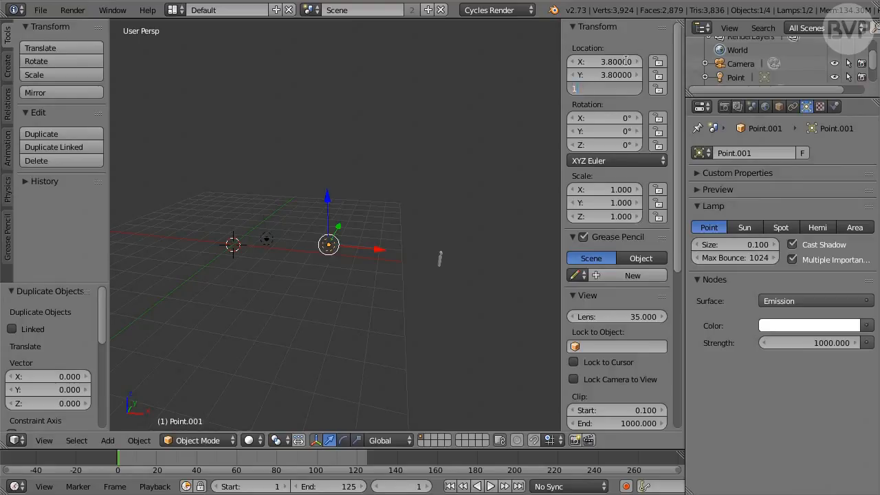
{"action": "key", "text": "Return"}
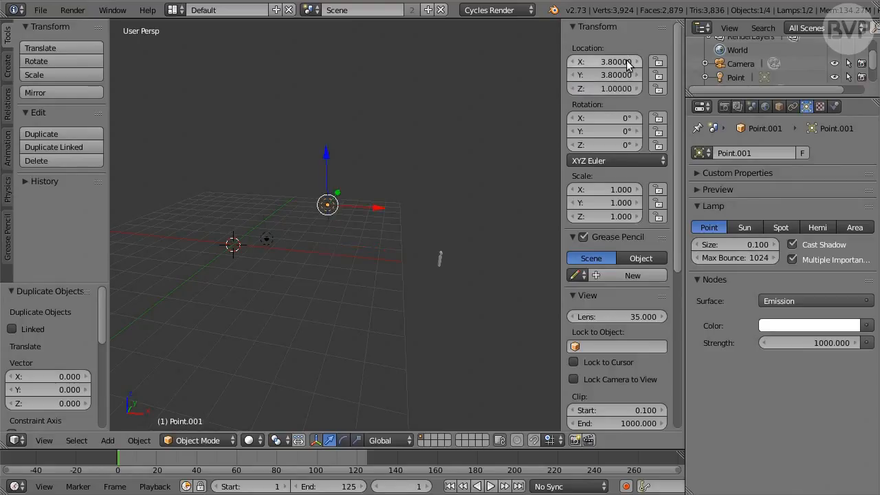
Duplicate the second point lamp and place the copy at X 0, Y -4, Z 0
{"action": "key", "text": "shift+d"}
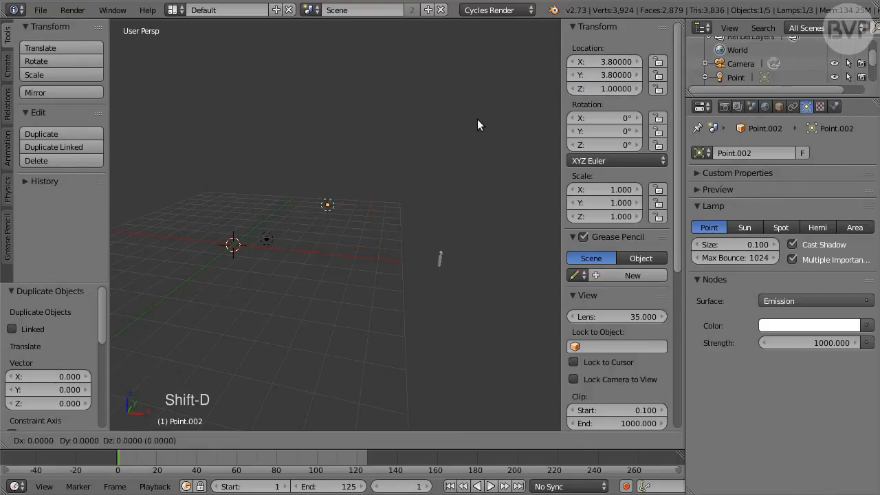
{"action": "right_click", "coordinate": [477, 124]}
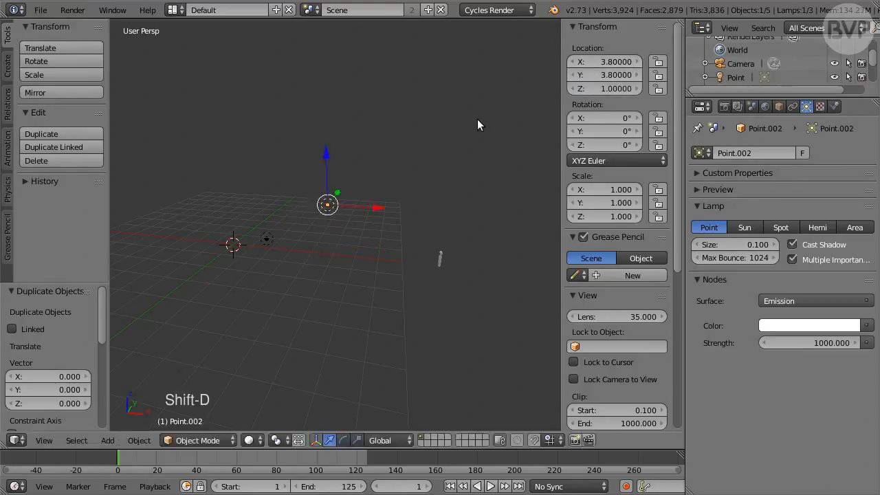
{"action": "left_click", "coordinate": [605, 62]}
{"action": "type", "text": "0"}
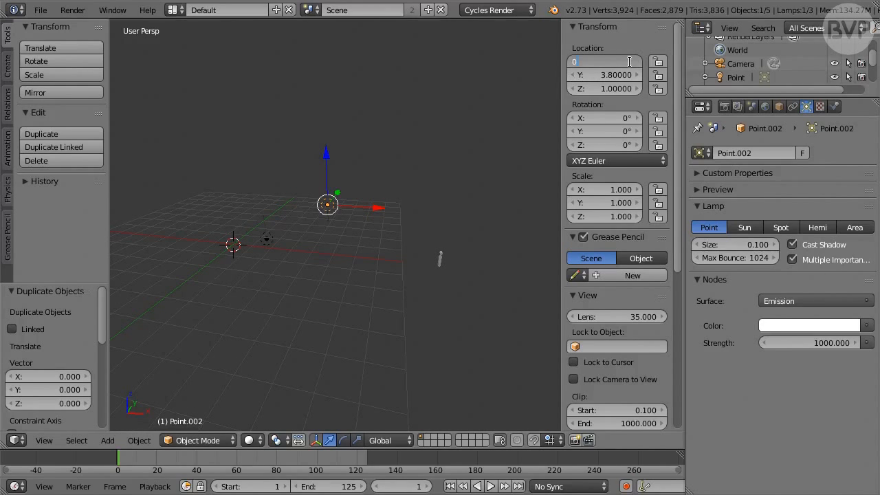
{"action": "key", "text": "Tab"}
{"action": "type", "text": "-4"}
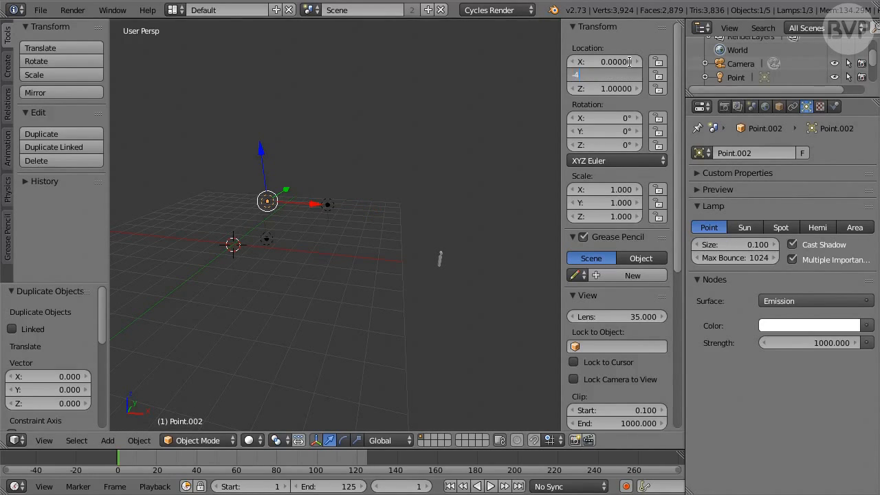
{"action": "key", "text": "Tab"}
{"action": "type", "text": "0"}
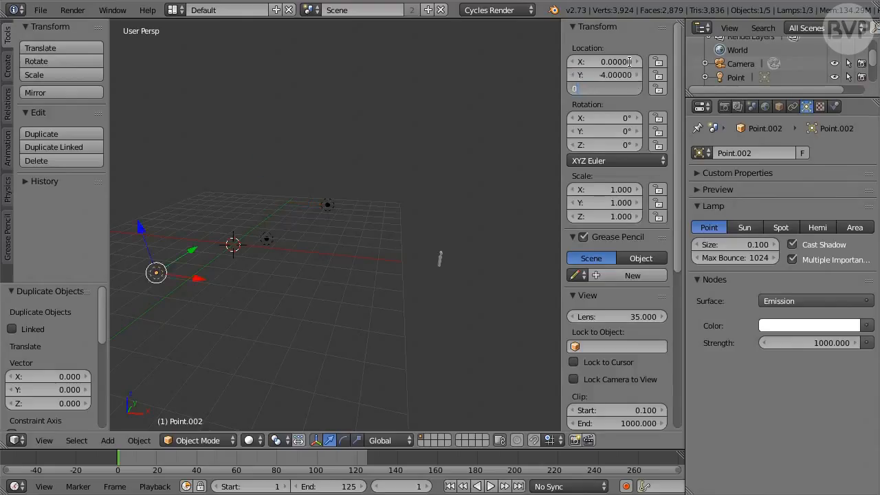
{"action": "key", "text": "Return"}
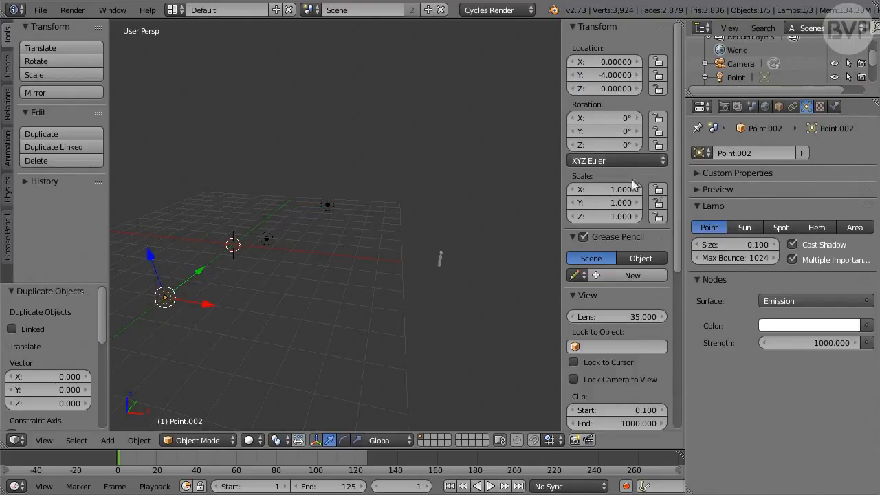
Set the third point lamp's size to 10 and its emission strength to 5000
{"action": "left_click", "coordinate": [752, 241]}
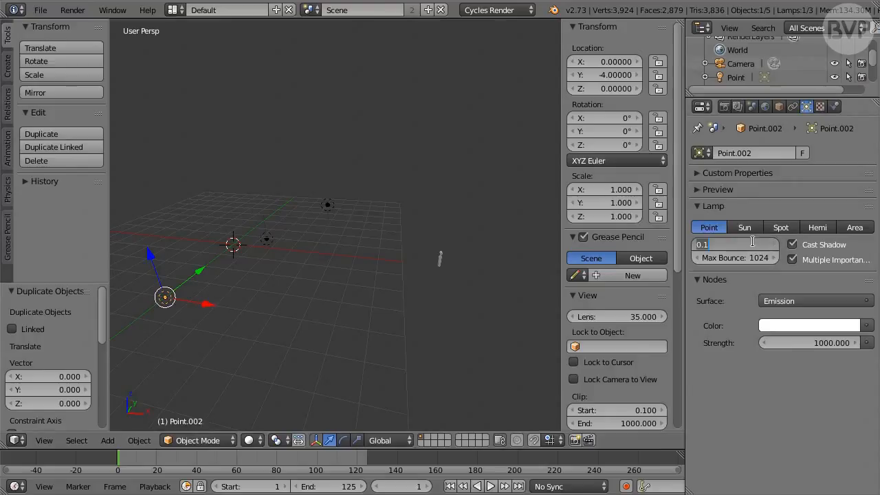
{"action": "type", "text": "10"}
{"action": "key", "text": "Return"}
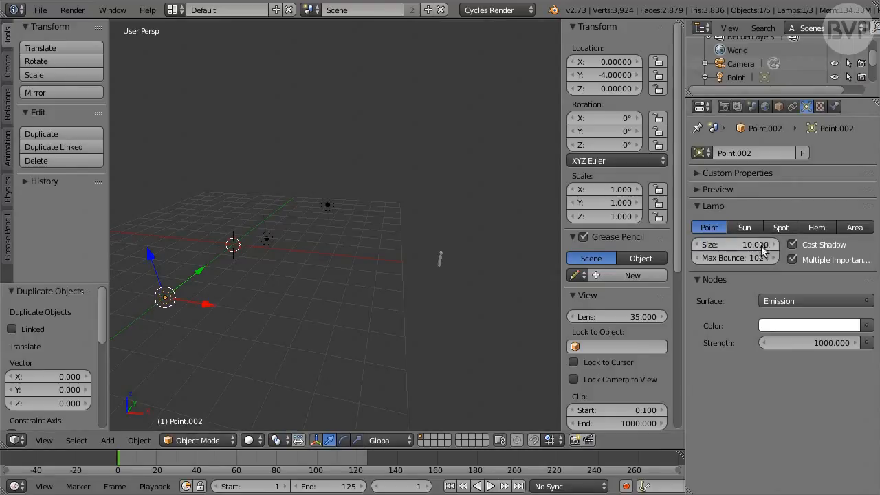
{"action": "left_click", "coordinate": [797, 341]}
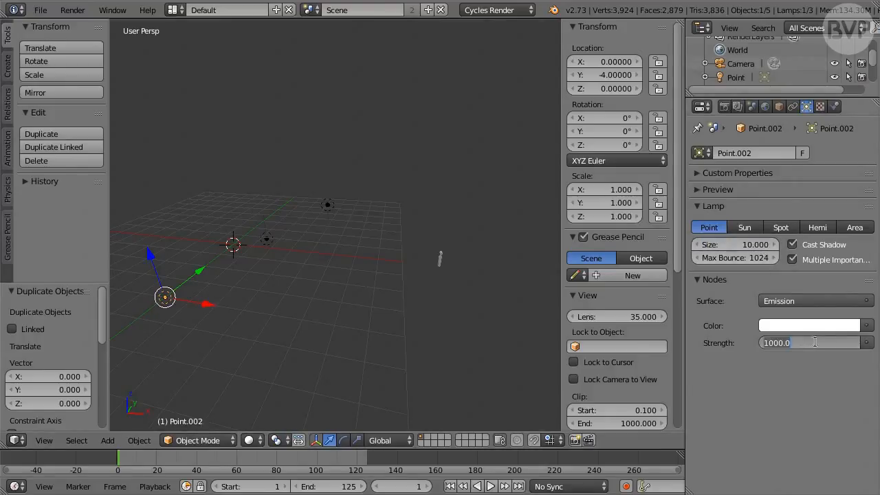
{"action": "type", "text": "5000"}
{"action": "key", "text": "Return"}
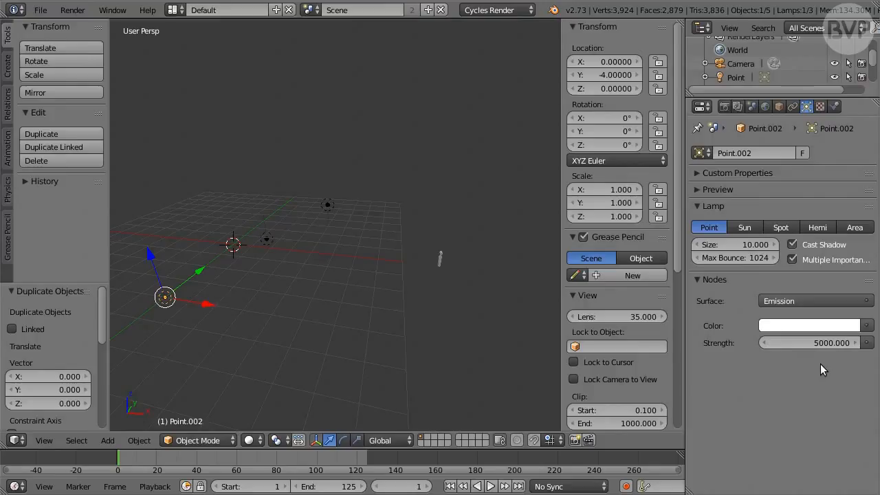
Duplicate the third point lamp in place and set the copy's size to 0.1 and emission strength to 500
{"action": "key", "text": "shift+d"}
{"action": "right_click", "coordinate": [484, 339]}
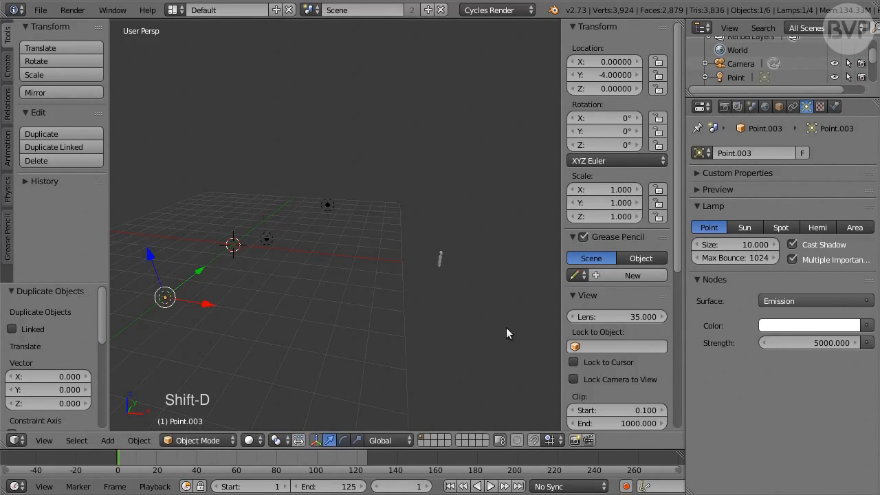
{"action": "left_click", "coordinate": [756, 244]}
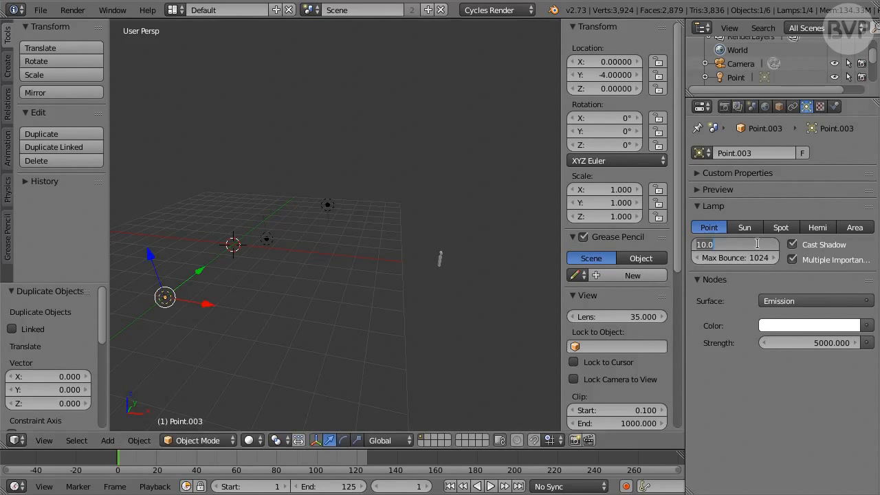
{"action": "type", "text": "0.1"}
{"action": "key", "text": "Return"}
{"action": "left_click_drag", "start_coordinate": [806, 345], "coordinate": [806, 344]}
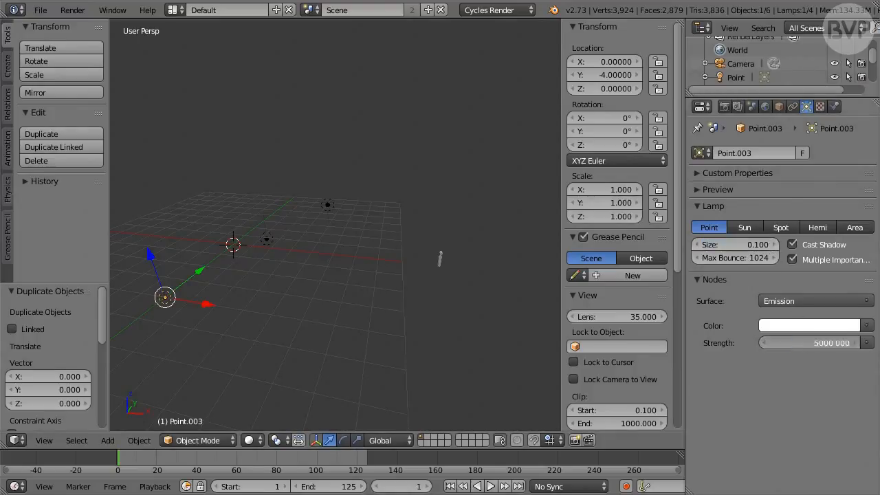
{"action": "type", "text": "500"}
{"action": "key", "text": "Return"}
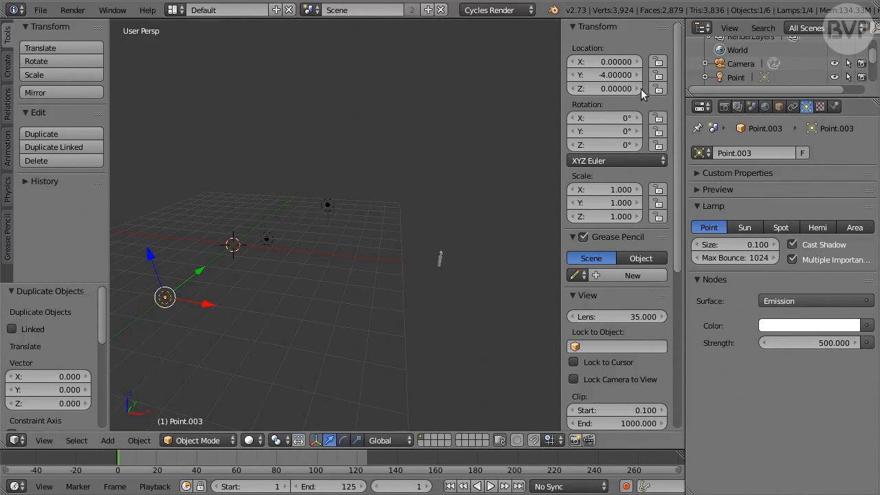
Move the fourth point lamp to X -5.3, Z 0 and keyframe its location at frame 1
{"action": "left_click", "coordinate": [631, 63]}
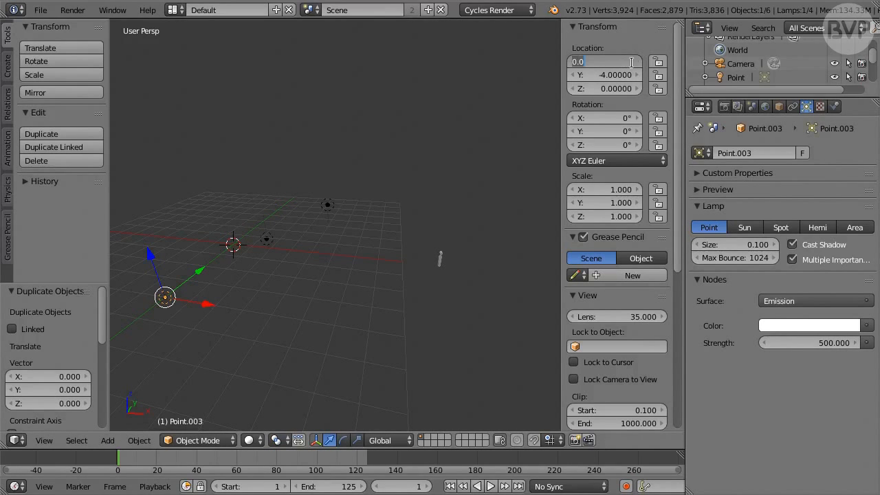
{"action": "type", "text": "-5.3"}
{"action": "key", "text": "Tab"}
{"action": "key", "text": "Tab"}
{"action": "type", "text": "0"}
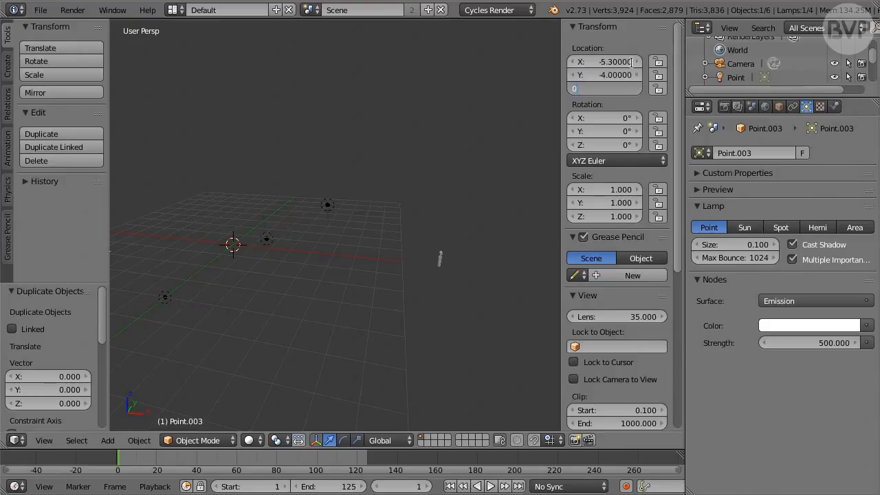
{"action": "key", "text": "Return"}
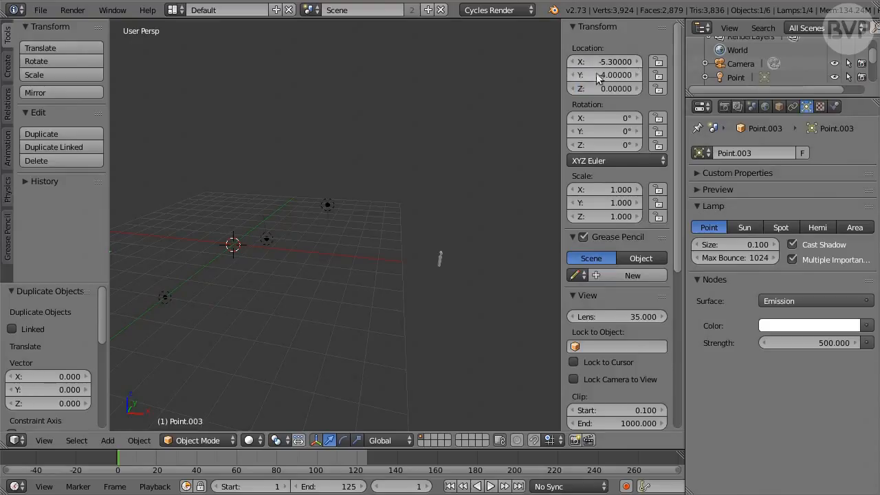
{"action": "middle_click_drag", "start_coordinate": [318, 251], "coordinate": [388, 234], "text": "shift"}
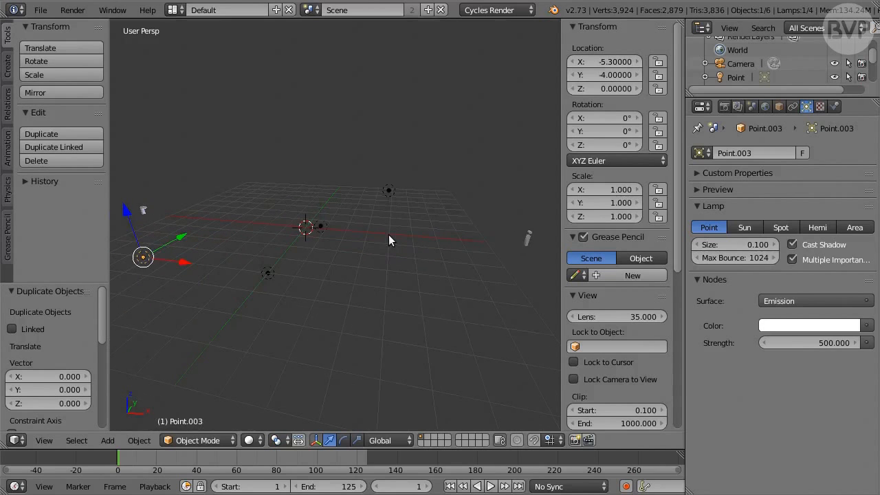
{"action": "scroll", "coordinate": [385, 236], "scroll_direction": "down", "scroll_amount": 1}
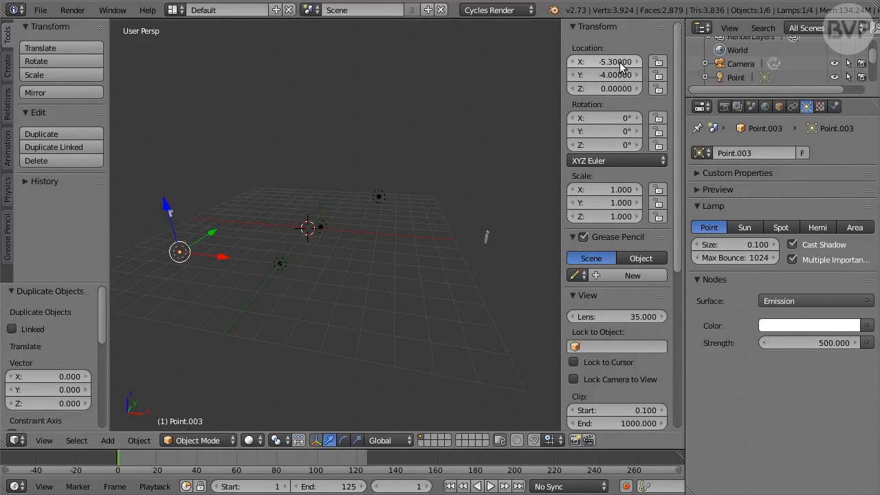
{"action": "key", "text": "i"}
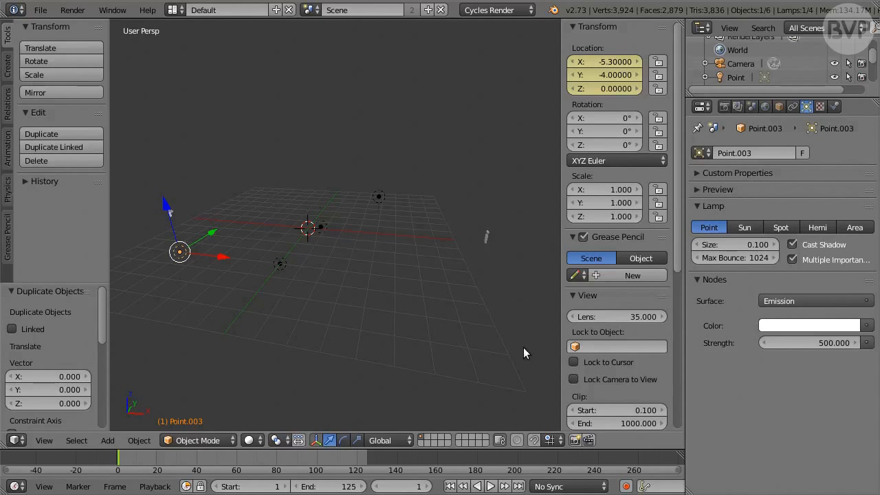
At frame 125, set the fourth point lamp's X location to 7.8 and keyframe its location
{"action": "left_click", "coordinate": [520, 486]}
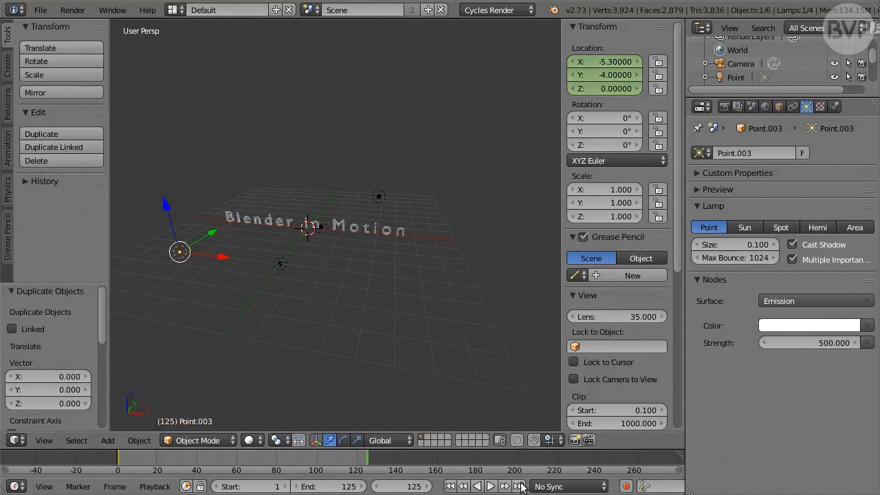
{"action": "left_click", "coordinate": [621, 60]}
{"action": "type", "text": "7."}
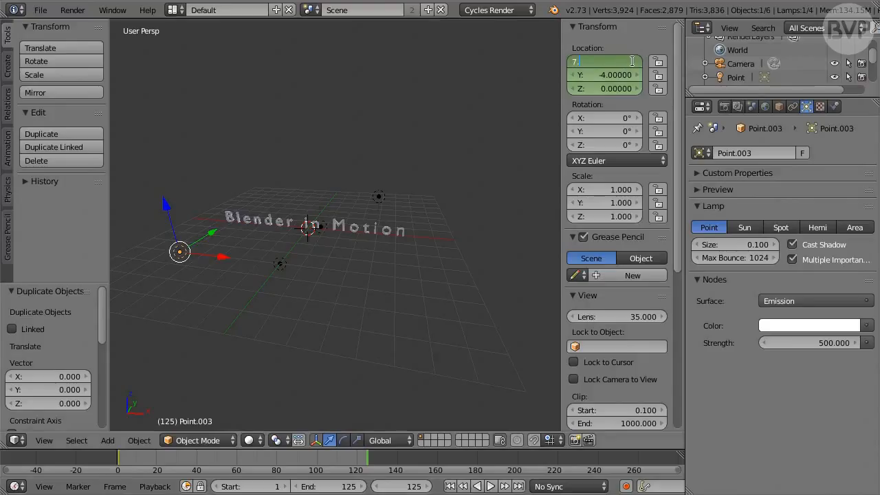
{"action": "type", "text": "8"}
{"action": "key", "text": "Return"}
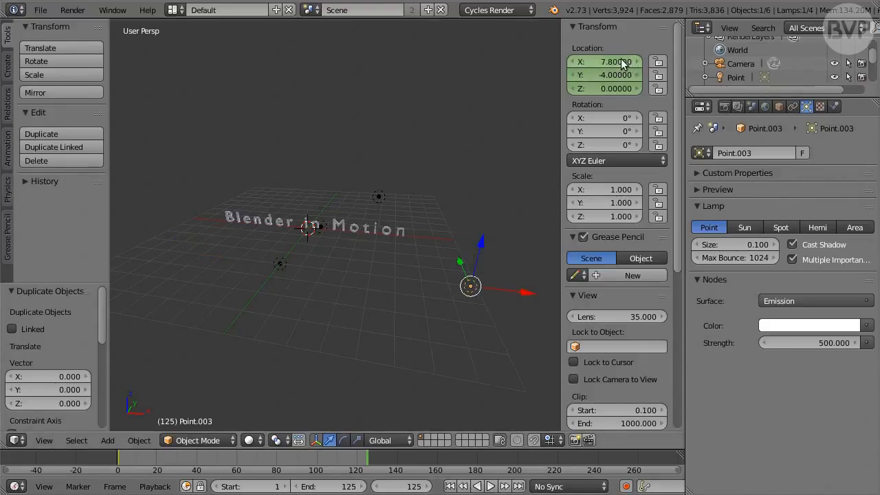
{"action": "key", "text": "i"}
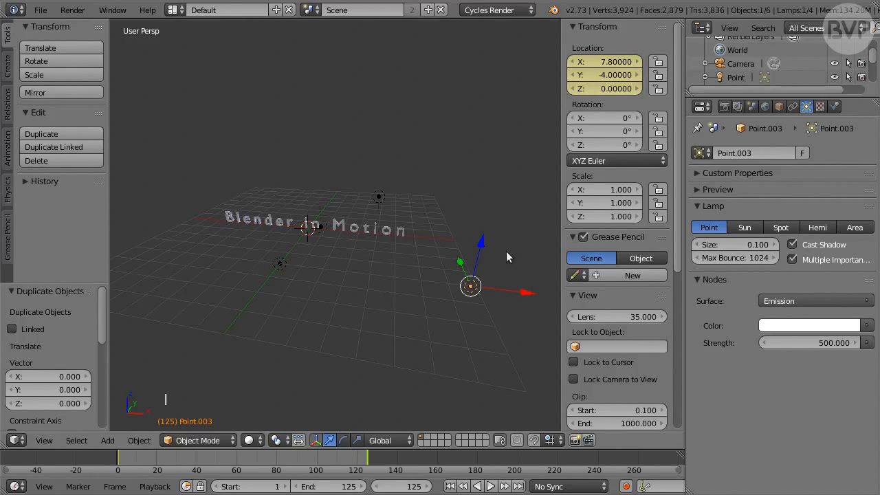
Play back the lamp animation and set the current frame to 87
{"action": "left_click", "coordinate": [491, 486]}
{"action": "left_click", "coordinate": [416, 487]}
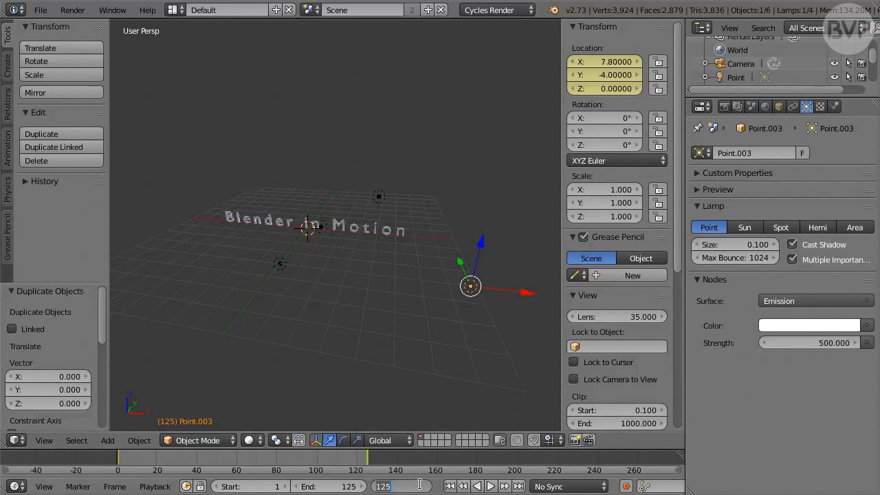
{"action": "type", "text": "87"}
{"action": "key", "text": "Return"}
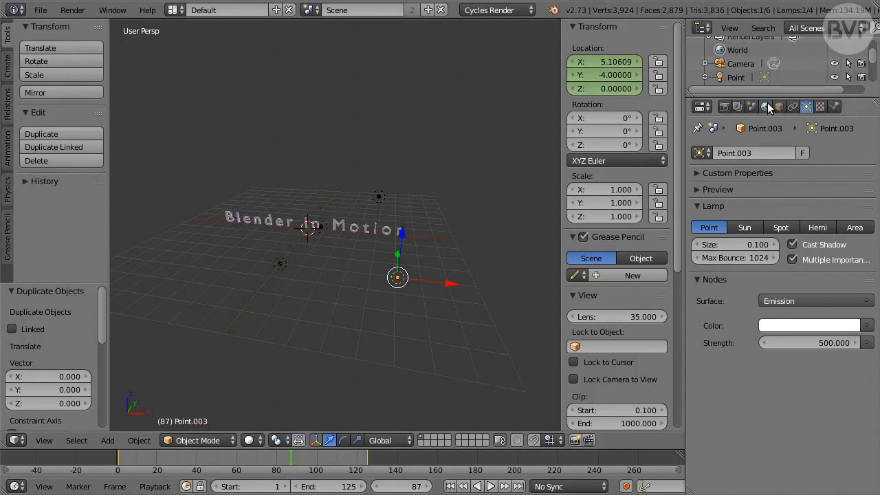
Duplicate the Text object in place and hide the original text from the viewport
{"action": "left_click_drag", "start_coordinate": [768, 99], "coordinate": [766, 180]}
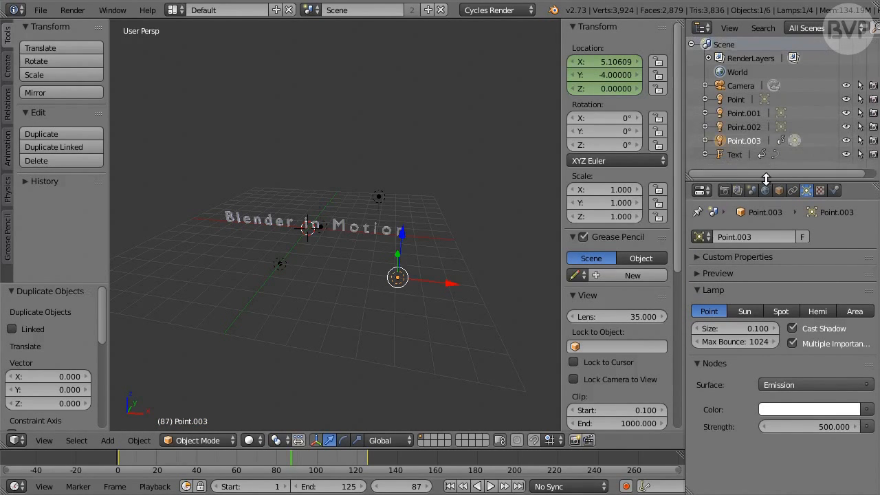
{"action": "left_click", "coordinate": [734, 155]}
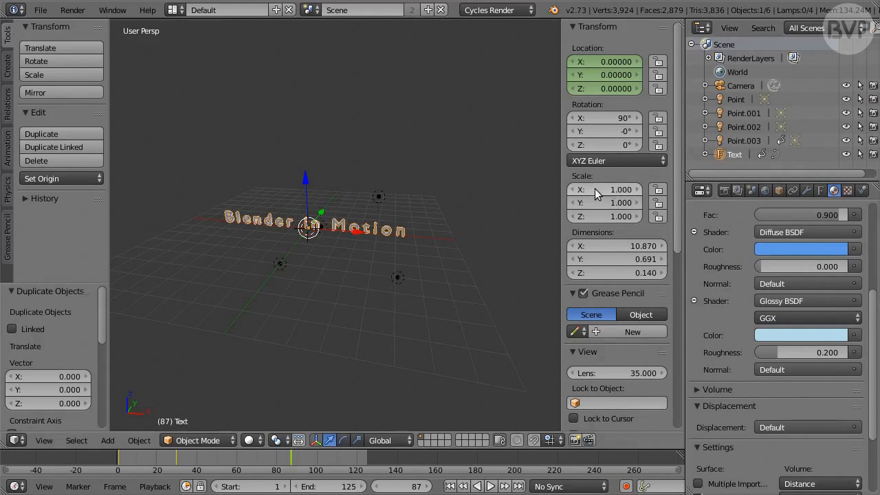
{"action": "key", "text": "shift+d"}
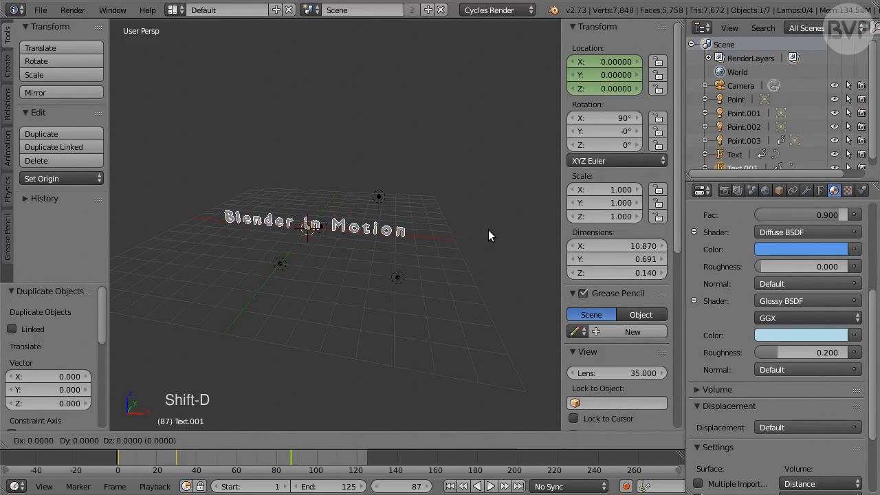
{"action": "right_click", "coordinate": [488, 235]}
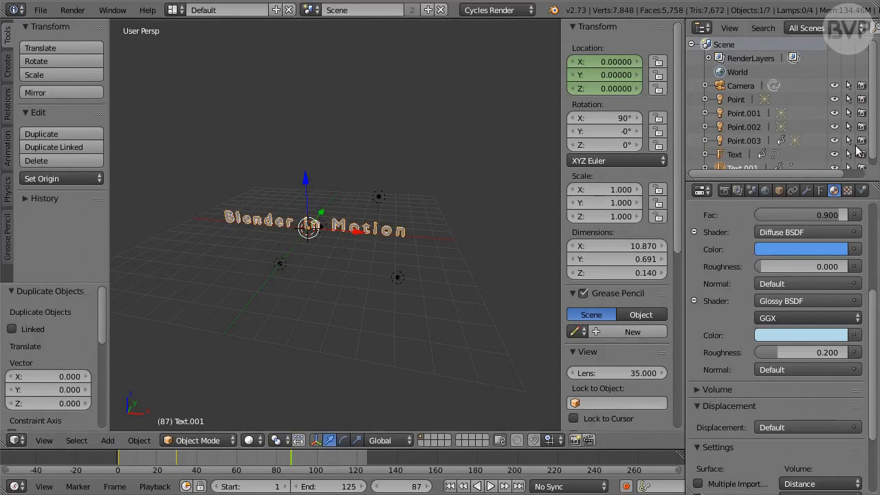
{"action": "scroll", "coordinate": [875, 145], "scroll_direction": "down", "scroll_amount": 1}
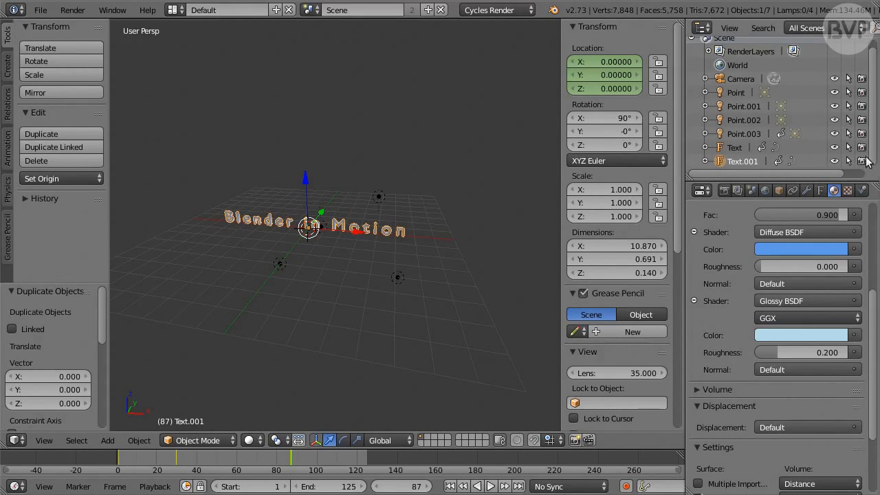
{"action": "left_click", "coordinate": [835, 147]}
Add a Remesh modifier to the text copy in Smooth mode with octree depth 8 and Remove Disconnected Pieces disabled
{"action": "left_click", "coordinate": [809, 190]}
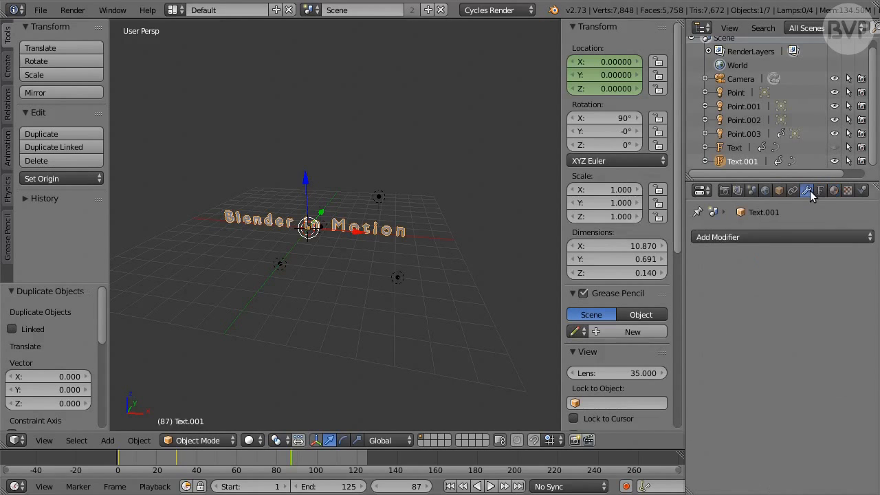
{"action": "left_click", "coordinate": [802, 236]}
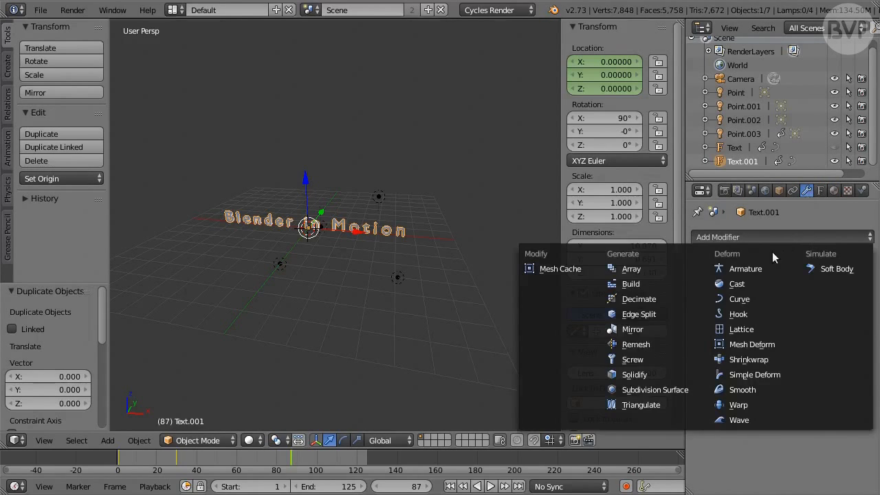
{"action": "left_click", "coordinate": [670, 345]}
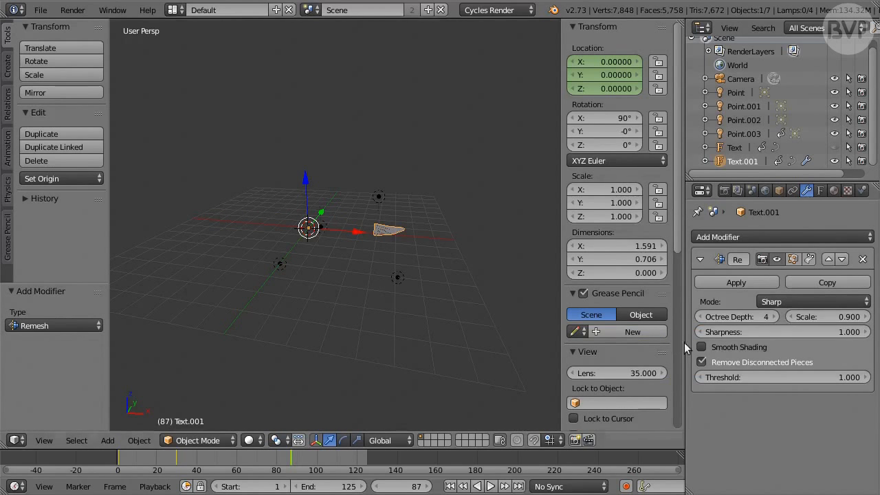
{"action": "left_click", "coordinate": [802, 300]}
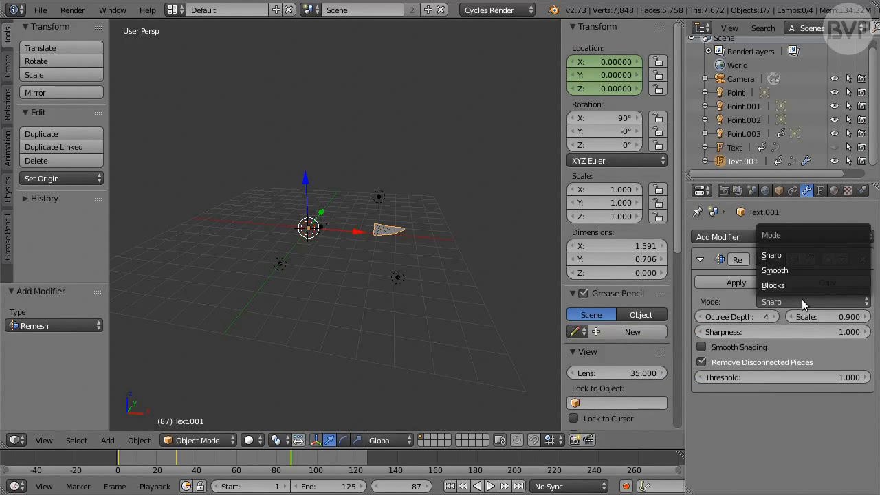
{"action": "left_click", "coordinate": [825, 269]}
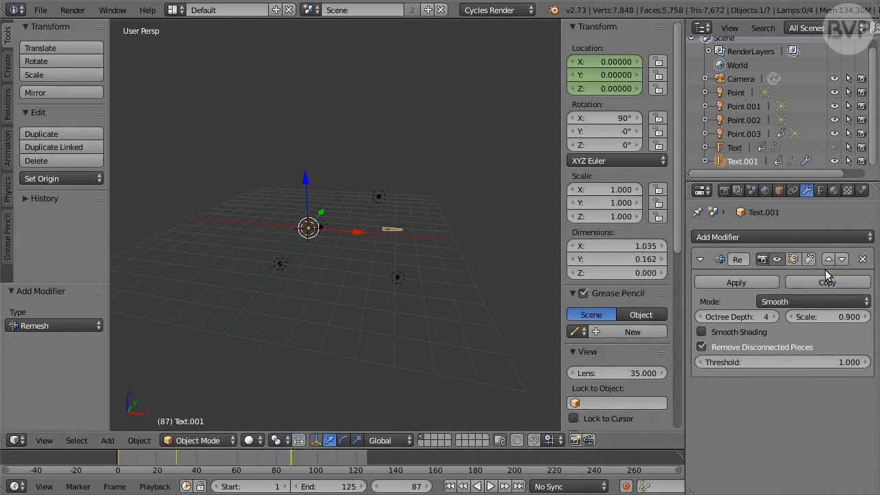
{"action": "left_click", "coordinate": [764, 316]}
{"action": "type", "text": "8"}
{"action": "key", "text": "Return"}
{"action": "left_click", "coordinate": [782, 347]}
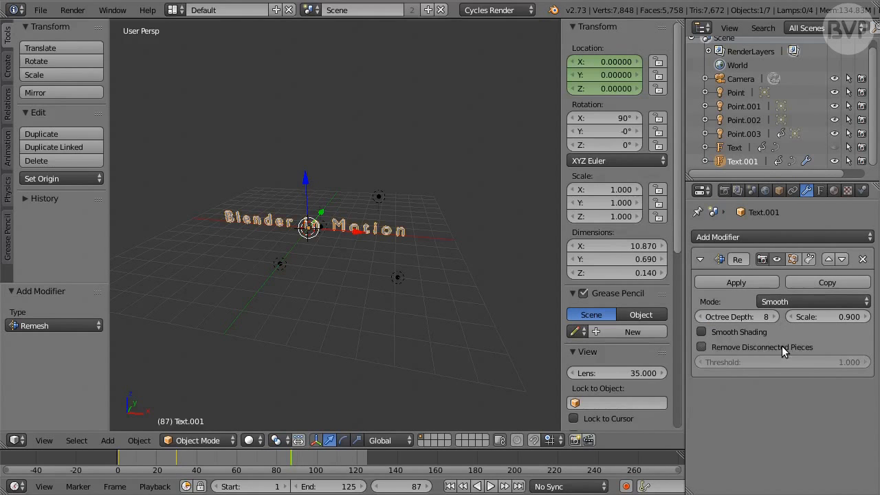
Add a Subdivision Surface modifier with 2 view subdivisions to the text copy and convert the copy to a mesh
{"action": "left_click", "coordinate": [781, 237]}
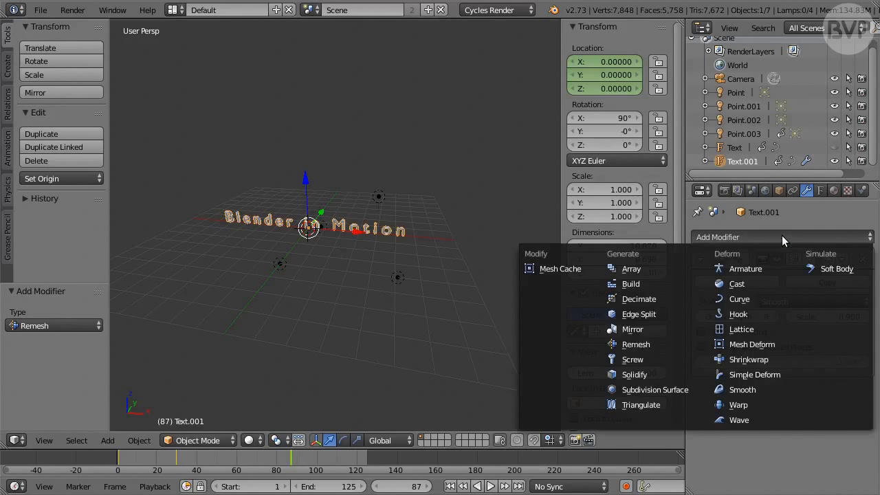
{"action": "left_click", "coordinate": [696, 390]}
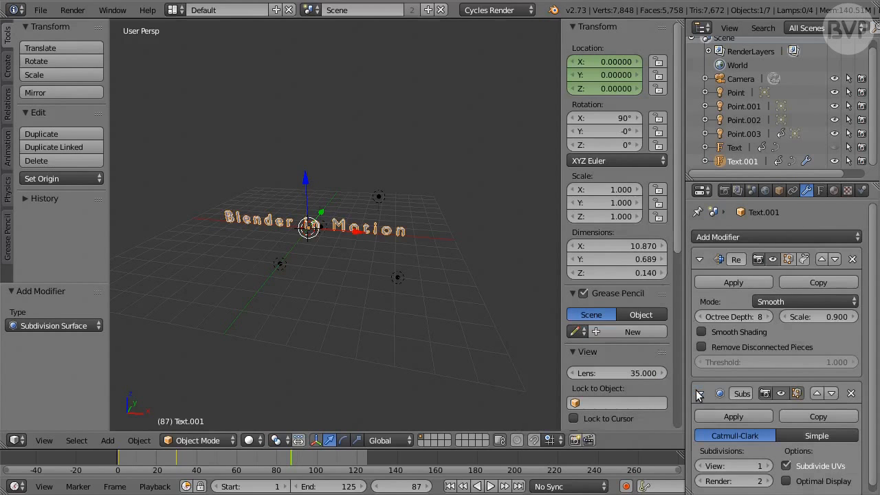
{"action": "scroll", "coordinate": [871, 363], "scroll_direction": "down", "scroll_amount": 1}
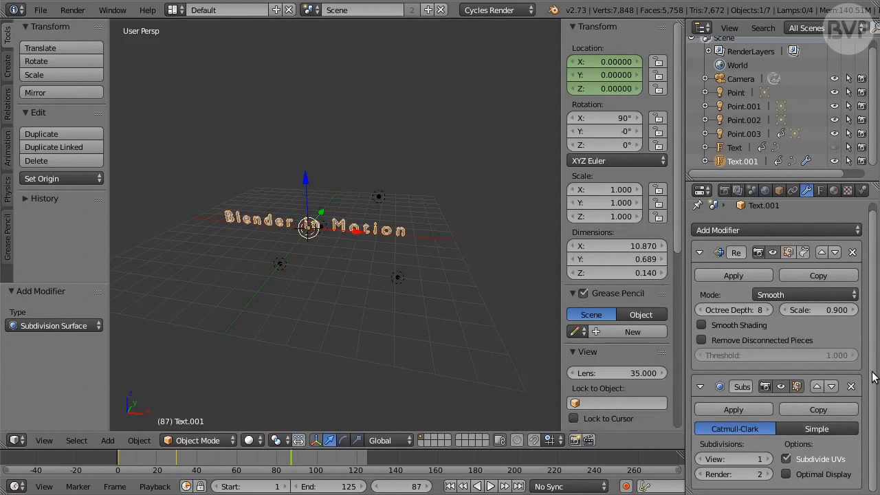
{"action": "left_click", "coordinate": [770, 459]}
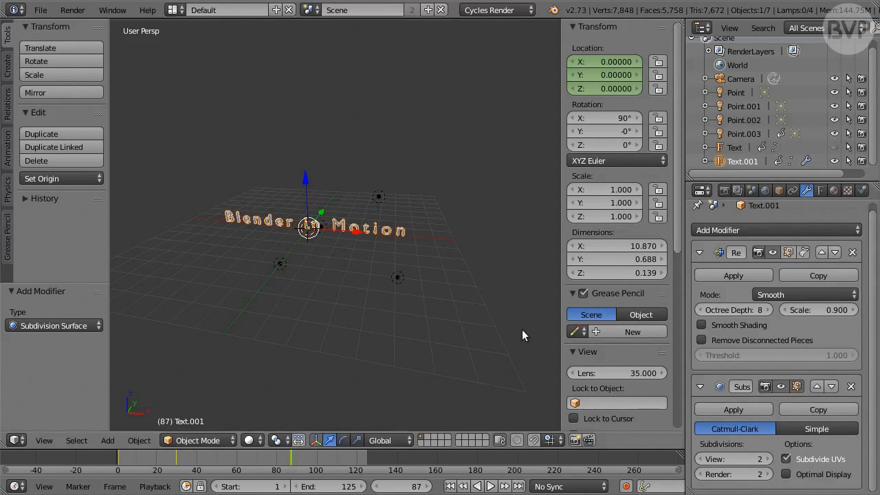
{"action": "key", "text": "alt+c"}
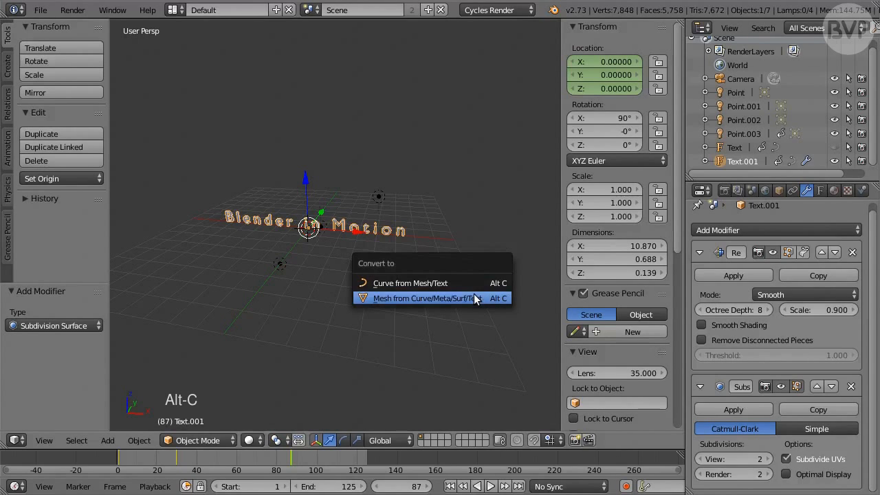
{"action": "left_click", "coordinate": [484, 298]}
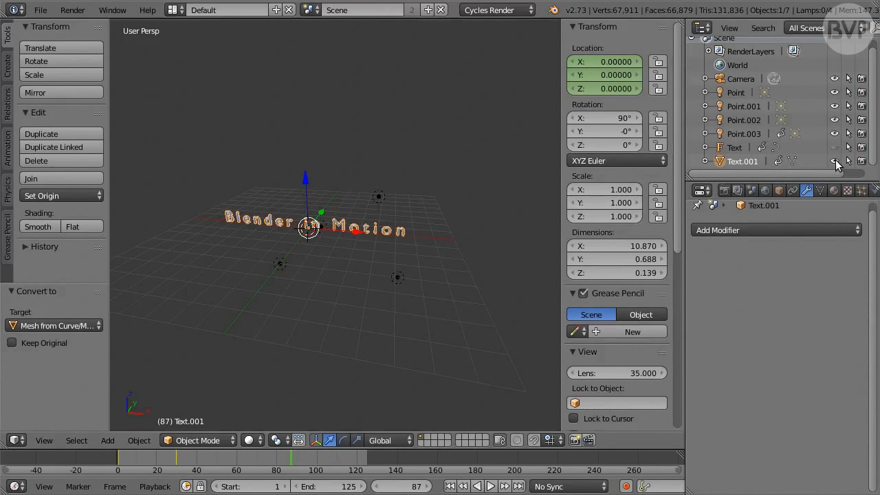
Keyframe Text.001 as visible in viewport and render at frame 87, and hide it from both at frame 1
{"action": "key", "text": "i"}
{"action": "key", "text": "i"}
{"action": "left_click", "coordinate": [451, 487]}
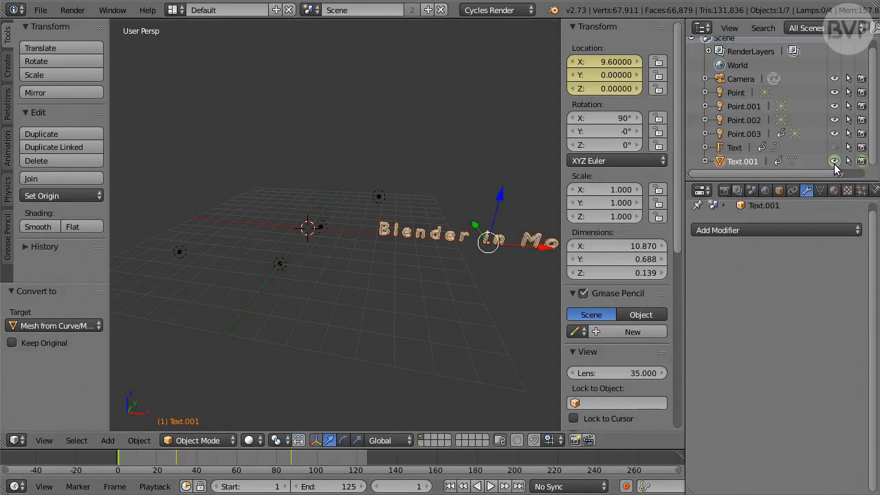
{"action": "left_click", "coordinate": [834, 162]}
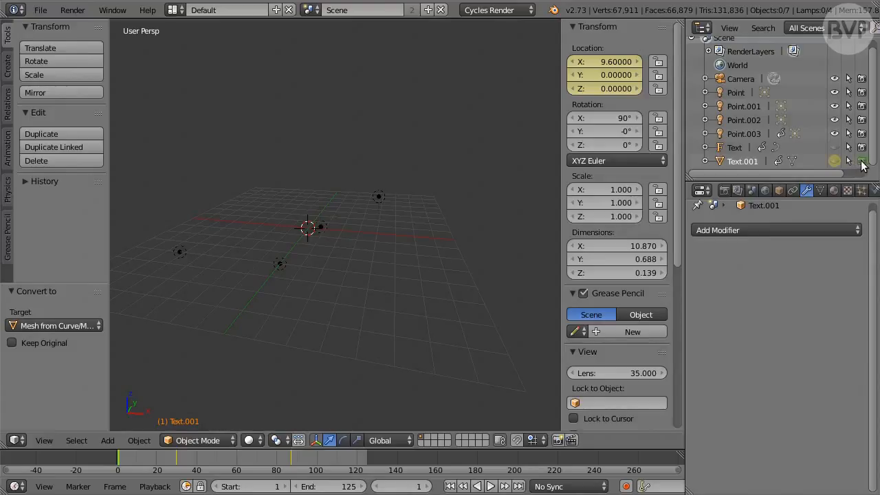
{"action": "left_click", "coordinate": [862, 162]}
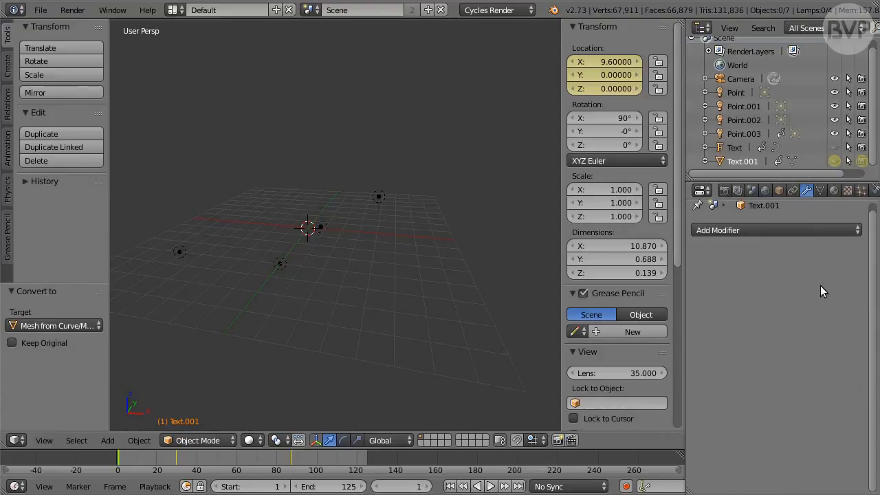
Unhide the original Text in the viewport at frame 1 and keyframe the viewport and render visibility
{"action": "left_click", "coordinate": [835, 147]}
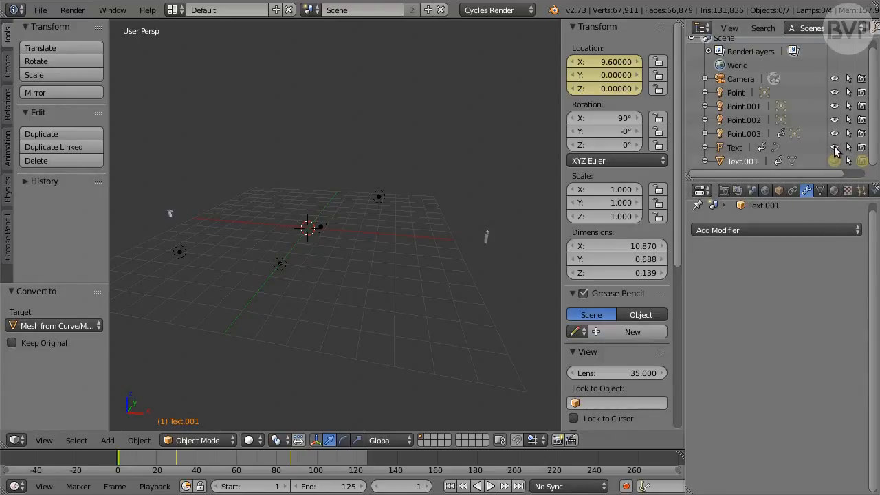
{"action": "key", "text": "i"}
{"action": "key", "text": "i"}
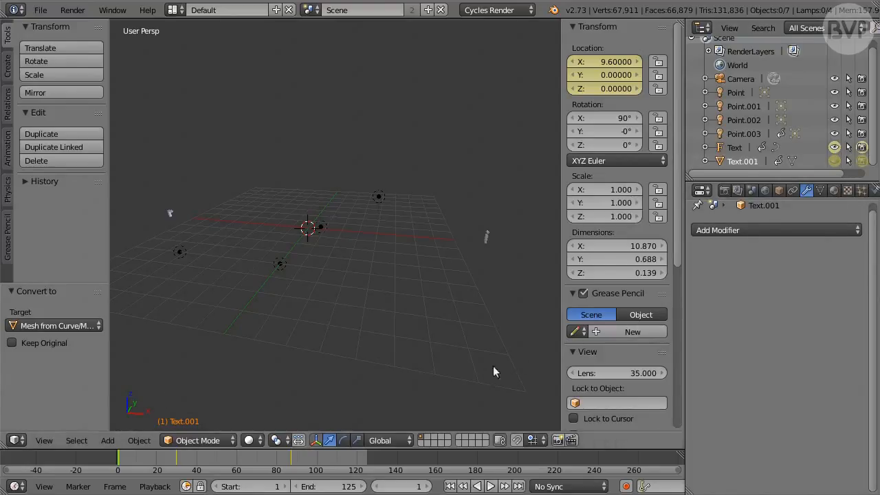
At frame 87, keyframe the original Text as hidden in viewport and render, and compare the visibility with frame 86
{"action": "left_click", "coordinate": [423, 485]}
{"action": "type", "text": "8"}
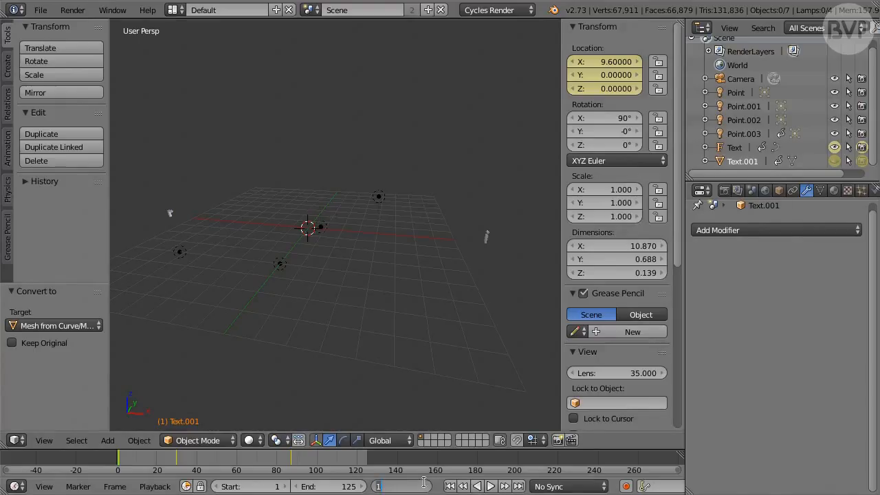
{"action": "type", "text": "7"}
{"action": "key", "text": "Return"}
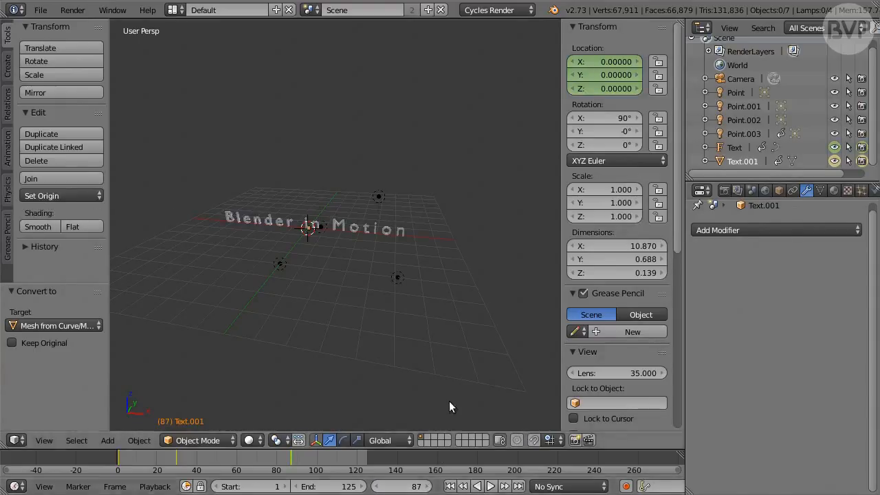
{"action": "left_click", "coordinate": [835, 148]}
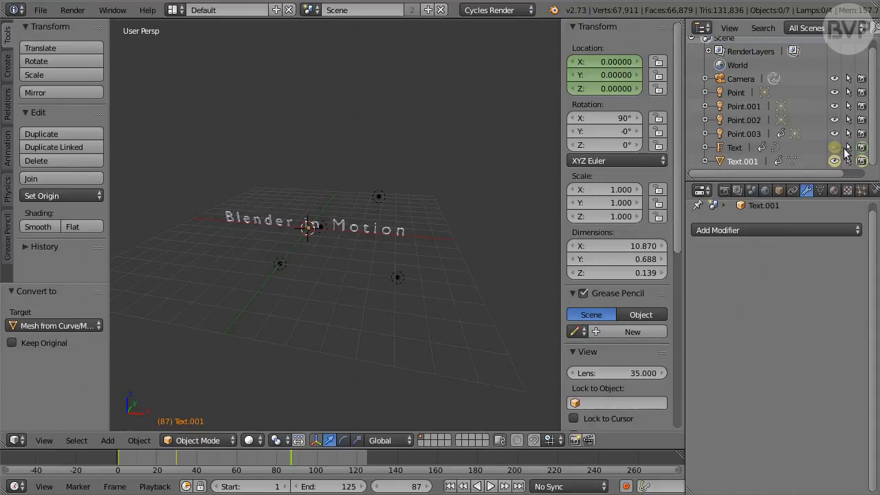
{"action": "left_click", "coordinate": [862, 153]}
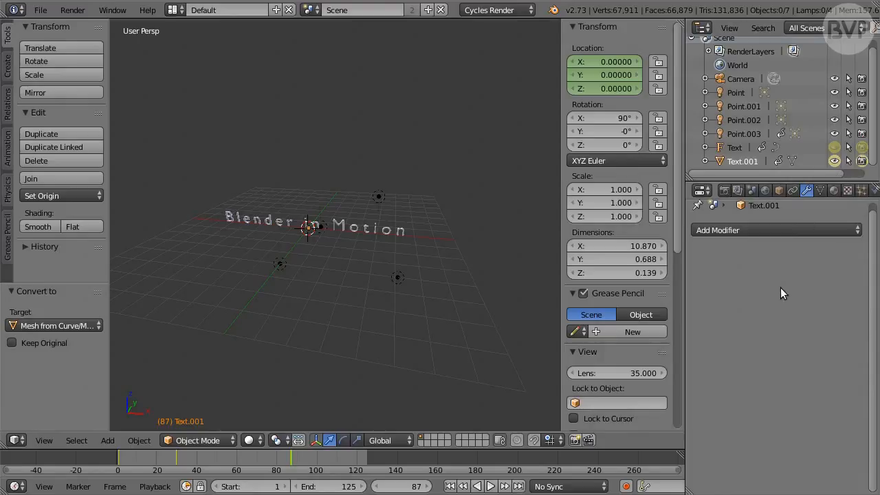
{"action": "left_click", "coordinate": [377, 487]}
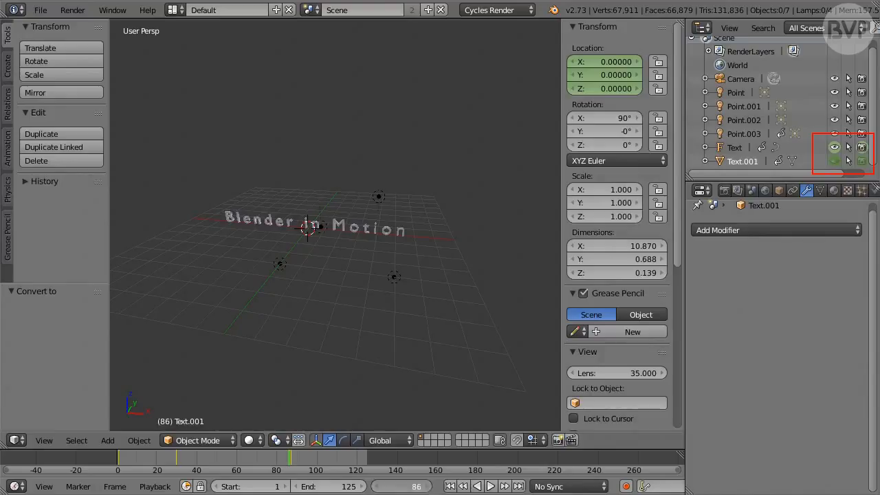
{"action": "left_click", "coordinate": [427, 487]}
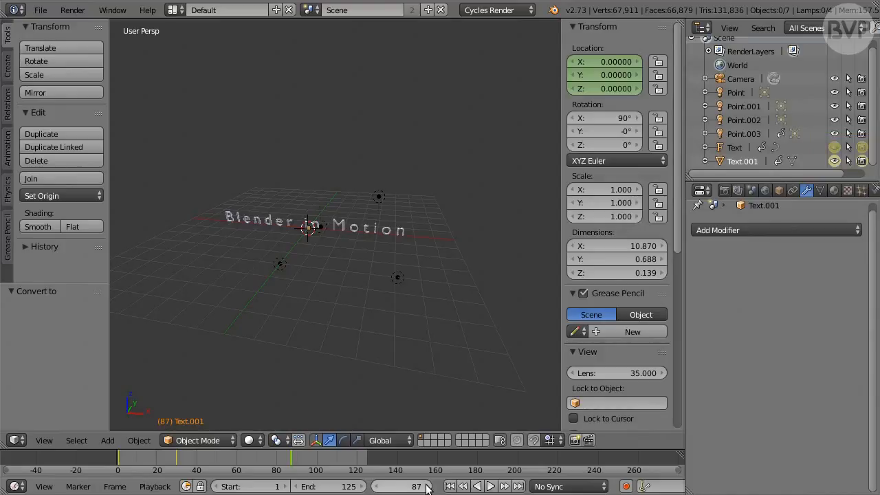
Apply Quick Explode to the Text.001 mesh copy at frame 87
{"action": "key", "text": "space"}
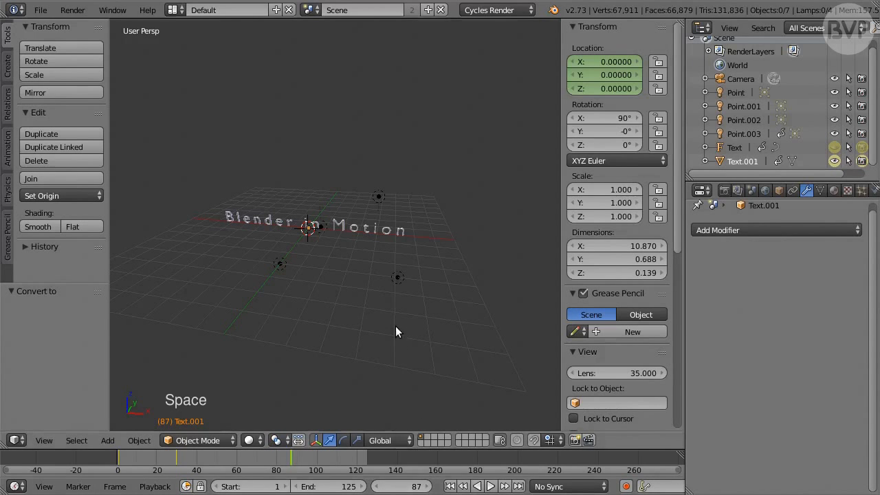
{"action": "type", "text": "quick"}
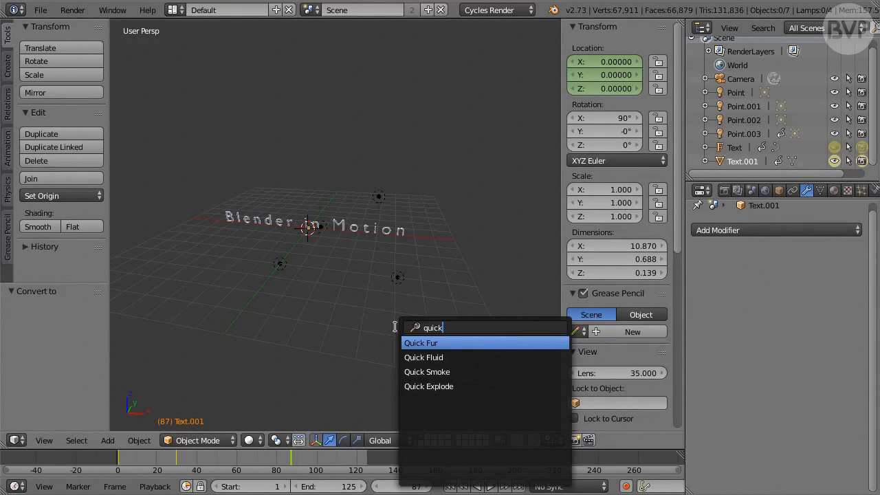
{"action": "type", "text": " explode"}
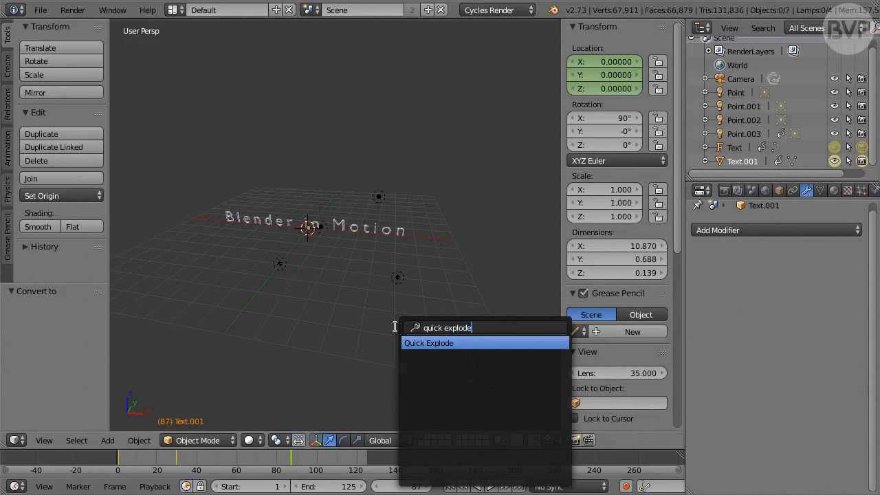
{"action": "key", "text": "Return"}
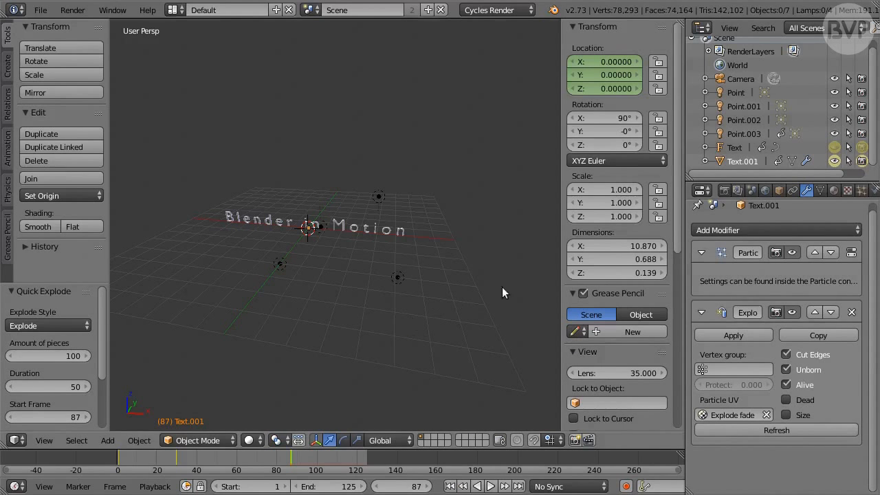
Set the explosion particle system's emission number to 100000 and its end frame to 88
{"action": "left_click", "coordinate": [862, 191]}
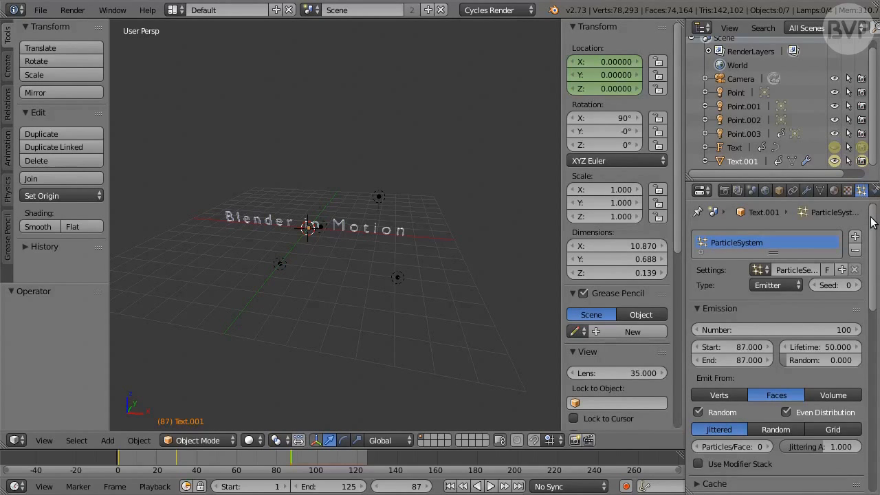
{"action": "scroll", "coordinate": [825, 234], "scroll_direction": "down", "scroll_amount": 4}
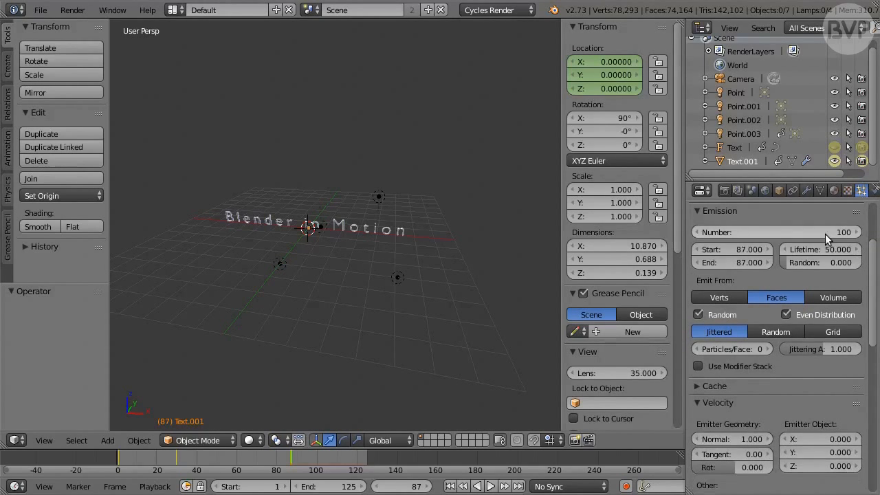
{"action": "left_click", "coordinate": [825, 234]}
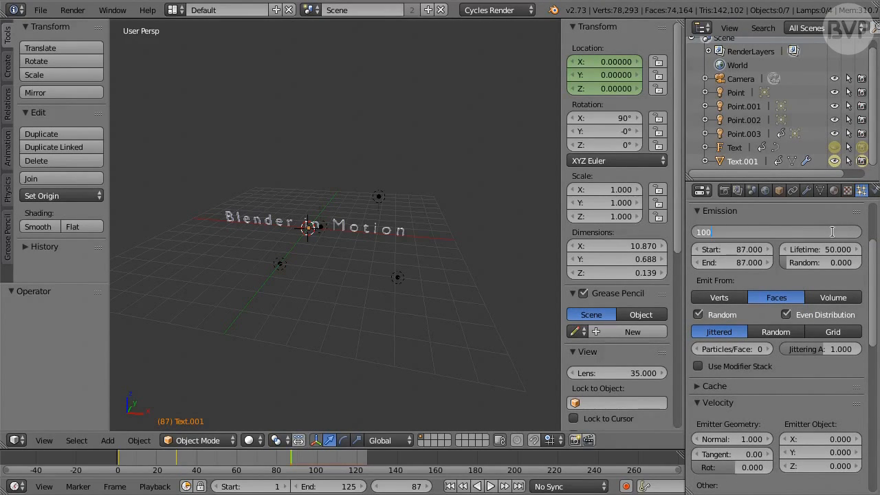
{"action": "type", "text": "100000"}
{"action": "key", "text": "Return"}
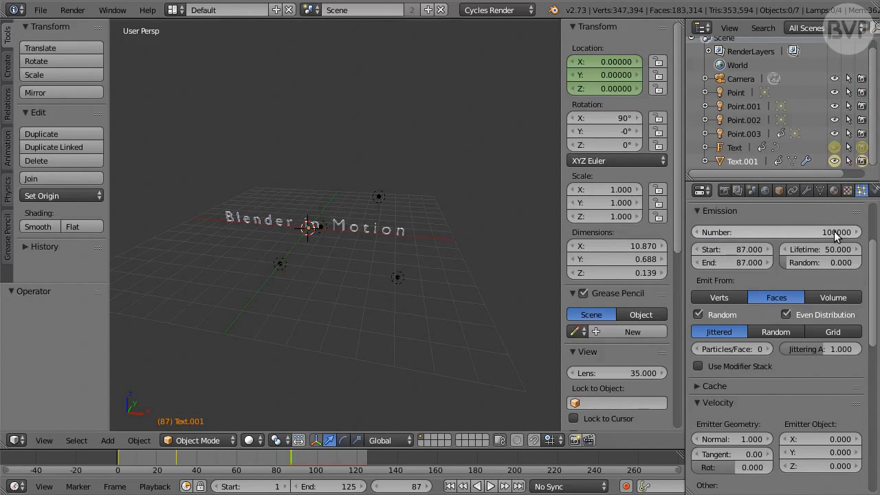
{"action": "left_click", "coordinate": [755, 261]}
{"action": "type", "text": "8"}
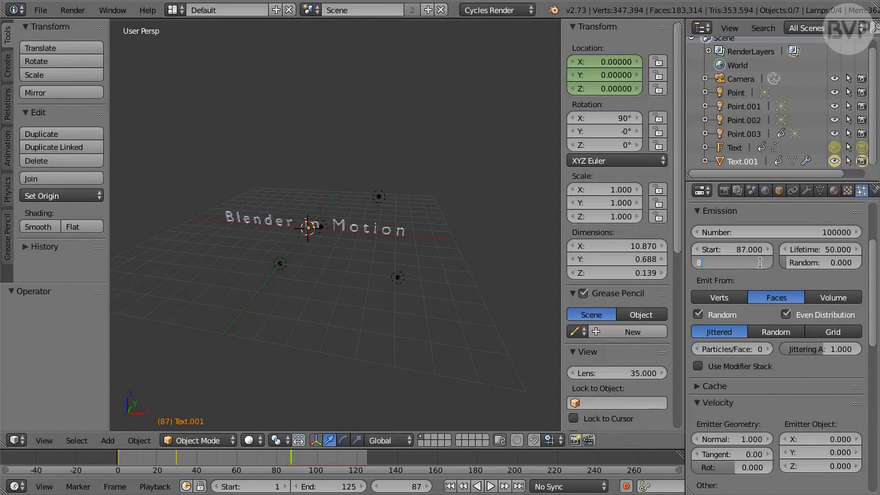
{"action": "type", "text": "8"}
{"action": "key", "text": "Return"}
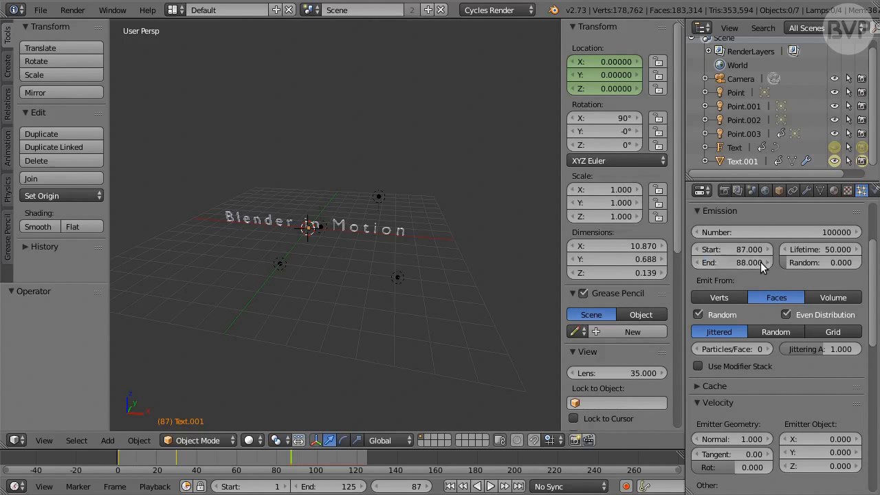
Set the particle lifetime to 30 and its lifetime randomness to 0.2
{"action": "left_click", "coordinate": [831, 250]}
{"action": "type", "text": "30"}
{"action": "key", "text": "Return"}
{"action": "left_click", "coordinate": [838, 261]}
{"action": "type", "text": "0.2"}
{"action": "key", "text": "Return"}
Set the particles' emitter object velocity along Y to 1.5
{"action": "left_click_drag", "start_coordinate": [875, 284], "coordinate": [876, 332]}
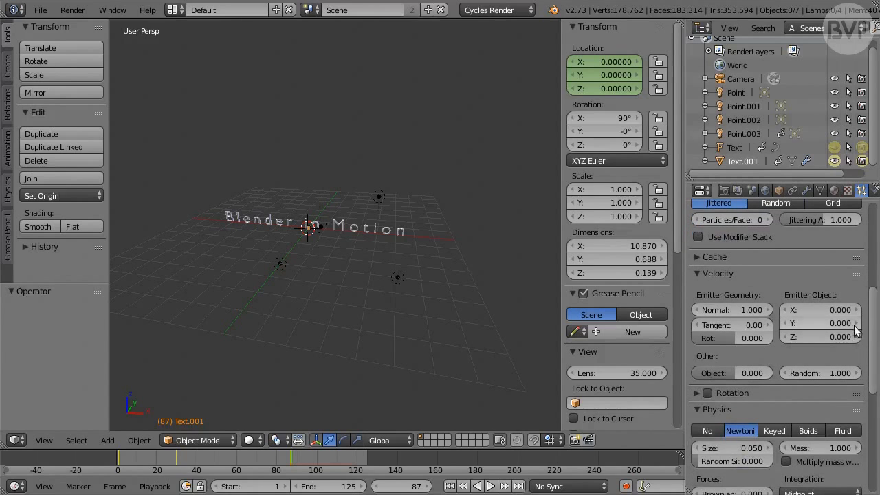
{"action": "left_click", "coordinate": [836, 323]}
{"action": "type", "text": "1"}
{"action": "key", "text": "Return"}
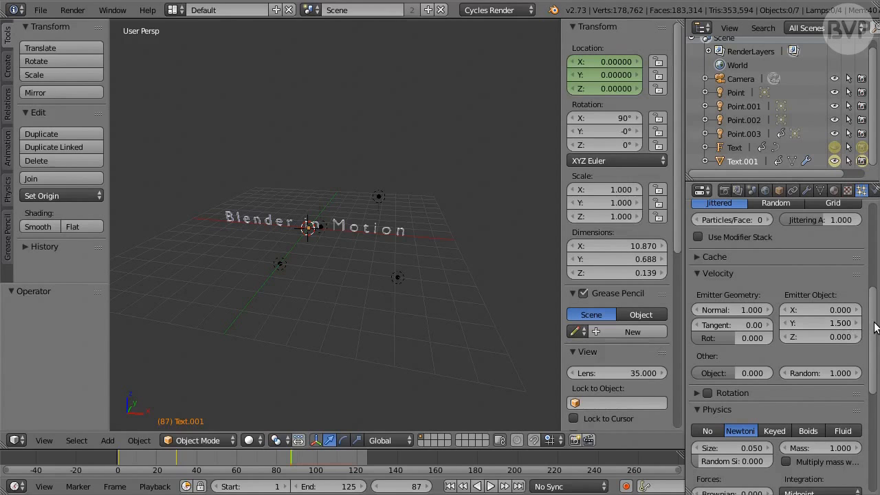
Set the particle size in the physics settings to 0.01
{"action": "scroll", "coordinate": [875, 328], "scroll_direction": "down", "scroll_amount": 4}
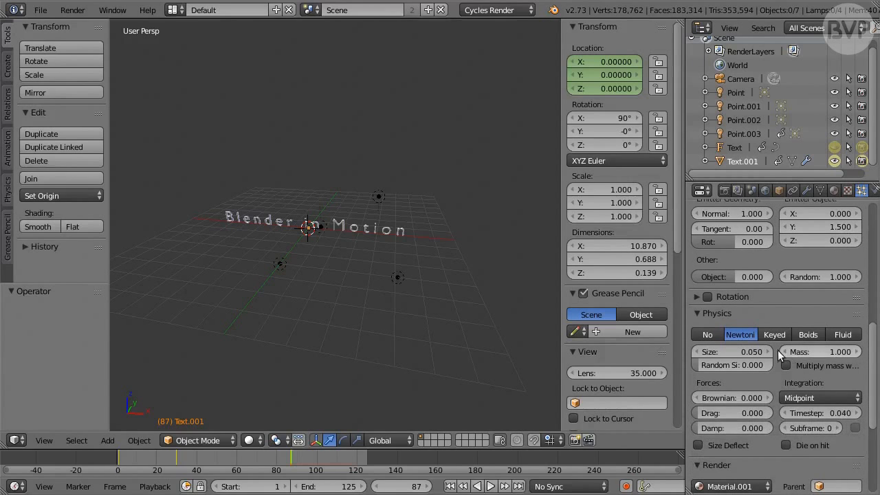
{"action": "left_click", "coordinate": [746, 349]}
{"action": "type", "text": "0"}
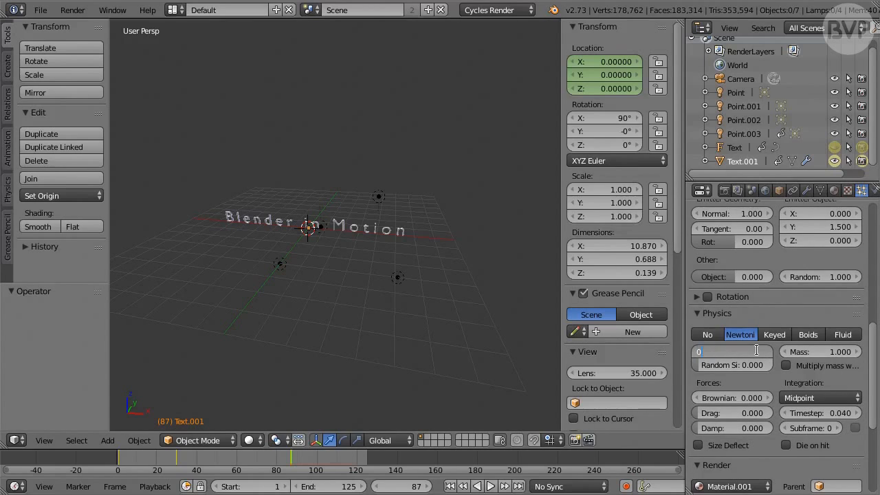
{"action": "type", "text": ".01"}
{"action": "key", "text": "Return"}
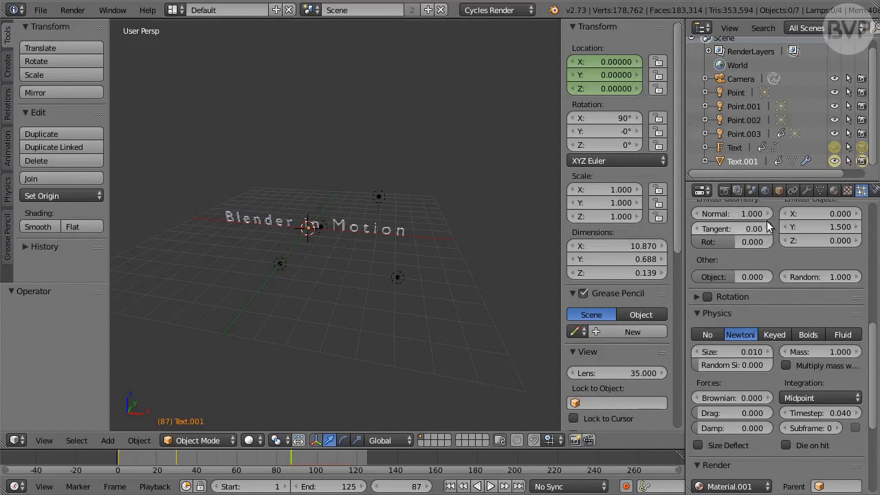
Set the scene's gravity along Z to -2
{"action": "left_click", "coordinate": [755, 192]}
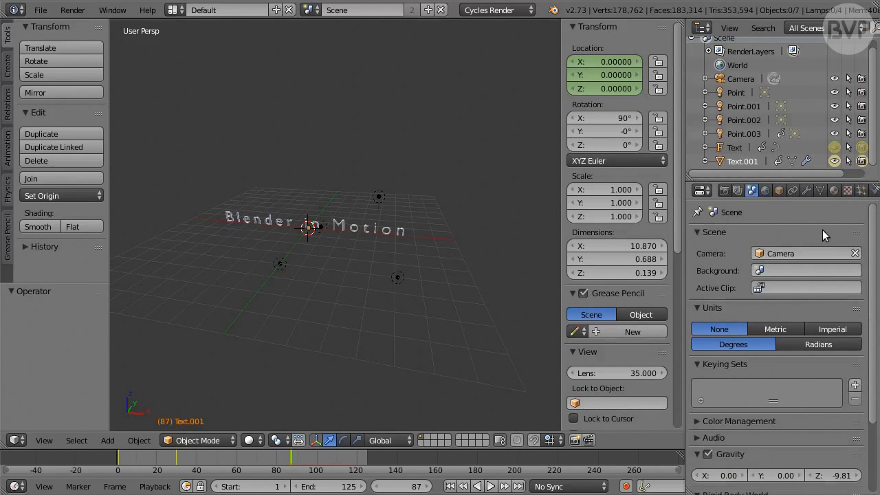
{"action": "left_click_drag", "start_coordinate": [868, 244], "coordinate": [864, 314]}
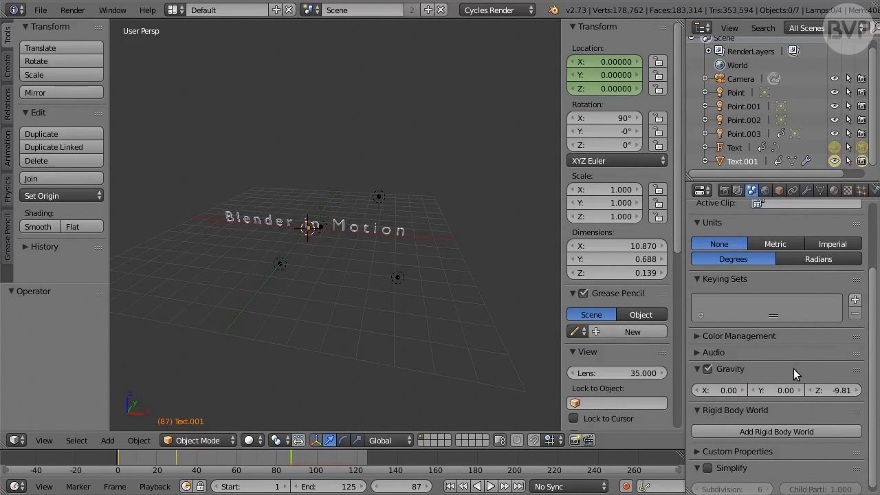
{"action": "left_click", "coordinate": [842, 391]}
{"action": "type", "text": "-2"}
{"action": "key", "text": "Return"}
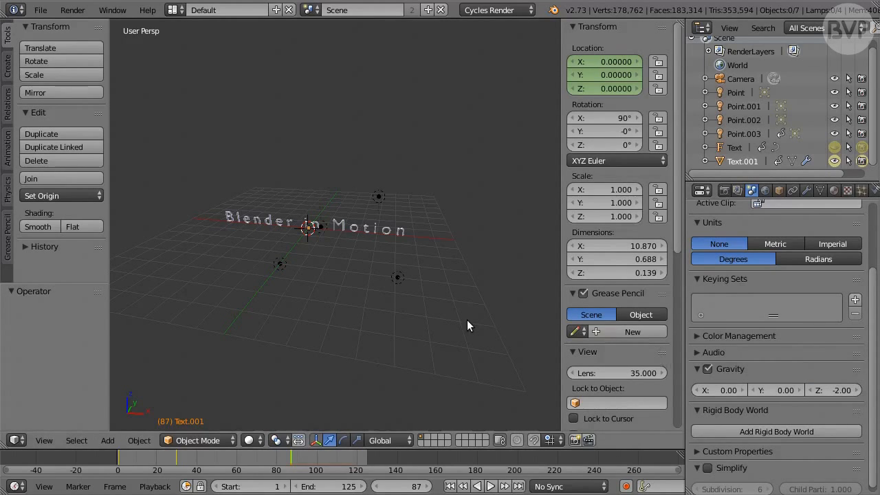
Play the explosion animation from the start in camera view, stop it and return to frame 1
{"action": "key", "text": "KP_0"}
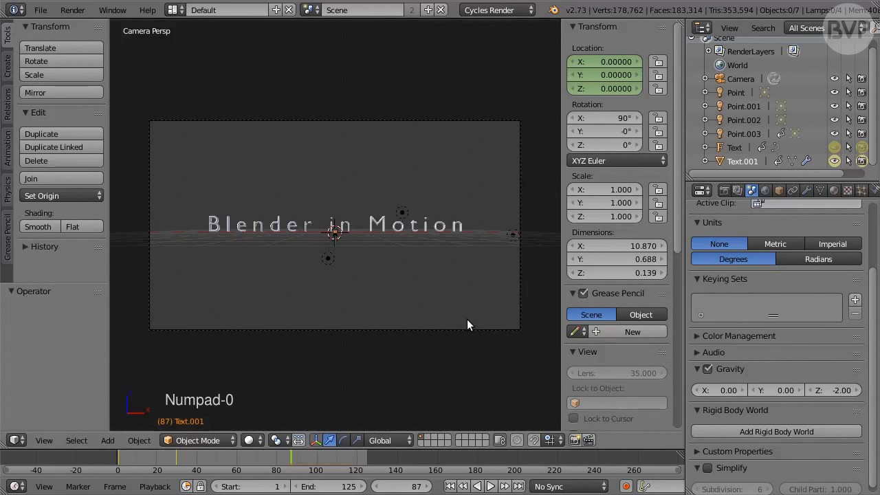
{"action": "left_click", "coordinate": [460, 485]}
{"action": "left_click", "coordinate": [491, 487]}
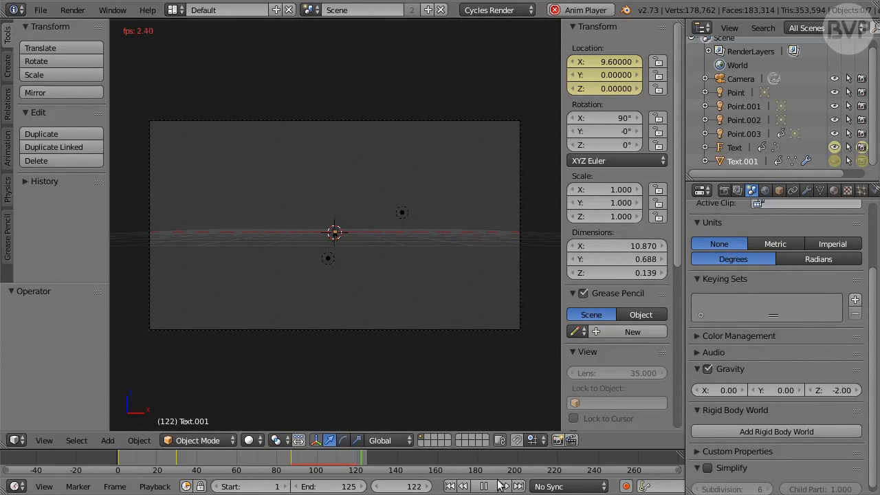
{"action": "left_click", "coordinate": [488, 486]}
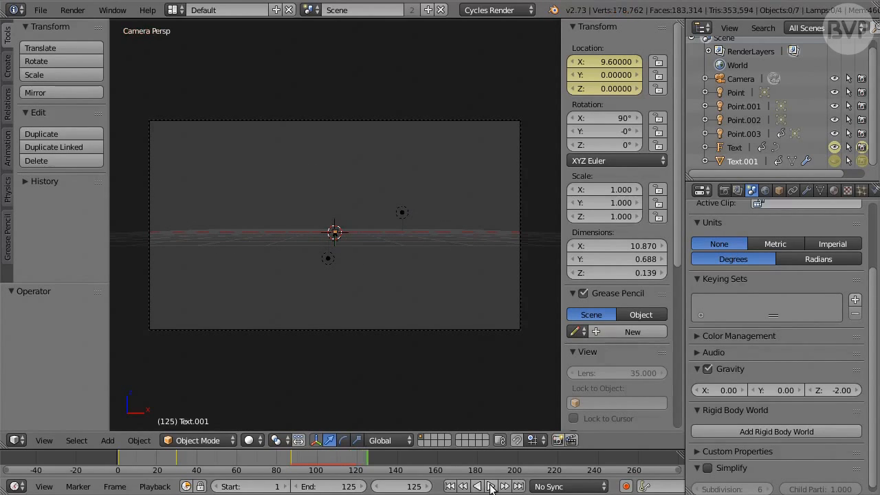
{"action": "left_click", "coordinate": [451, 487]}
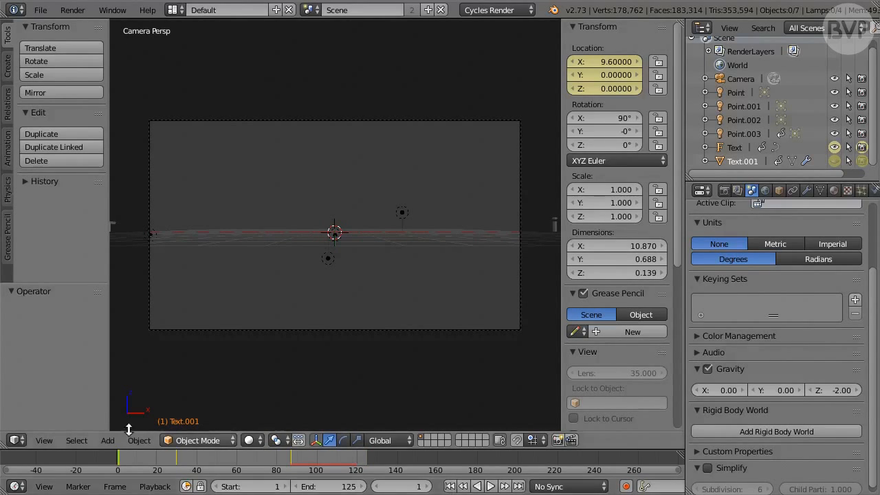
Change the 3D view to the Graph Editor and select the original Text to display its animation curves
{"action": "left_click", "coordinate": [17, 440]}
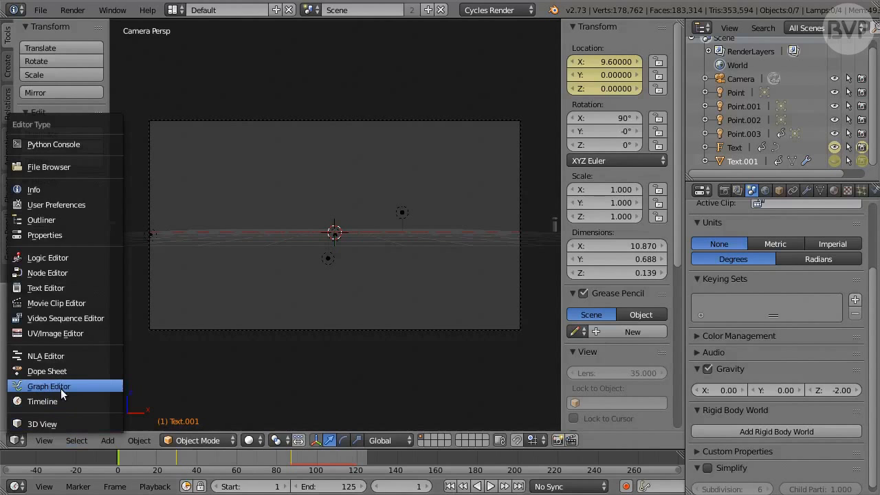
{"action": "left_click", "coordinate": [81, 386]}
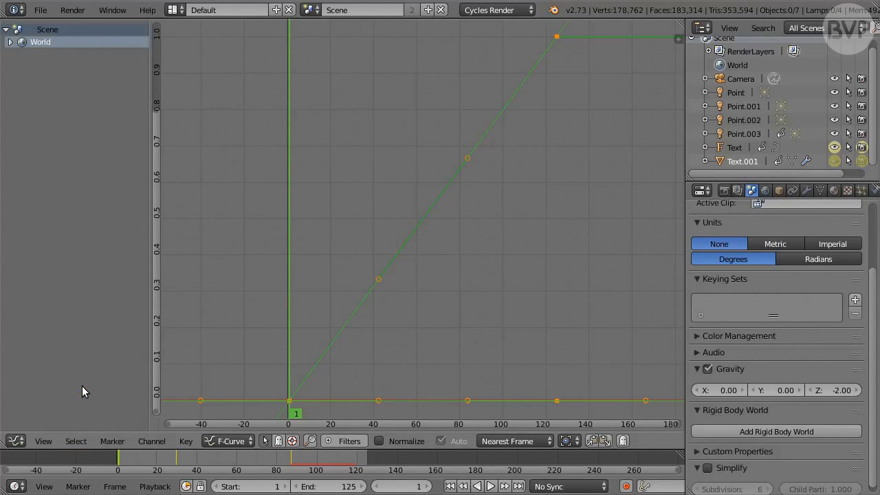
{"action": "left_click", "coordinate": [735, 147]}
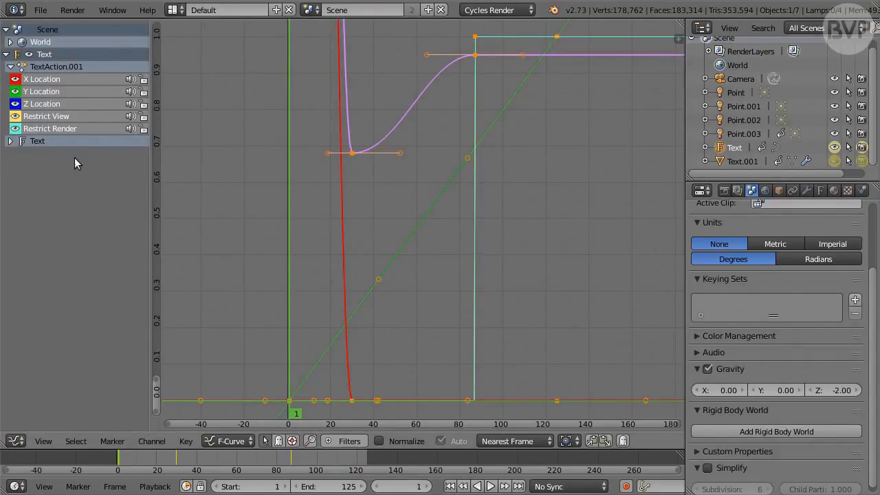
Select the Text's global character spacing curve and limit the displayed keyframes to the selected curve only
{"action": "left_click", "coordinate": [13, 142]}
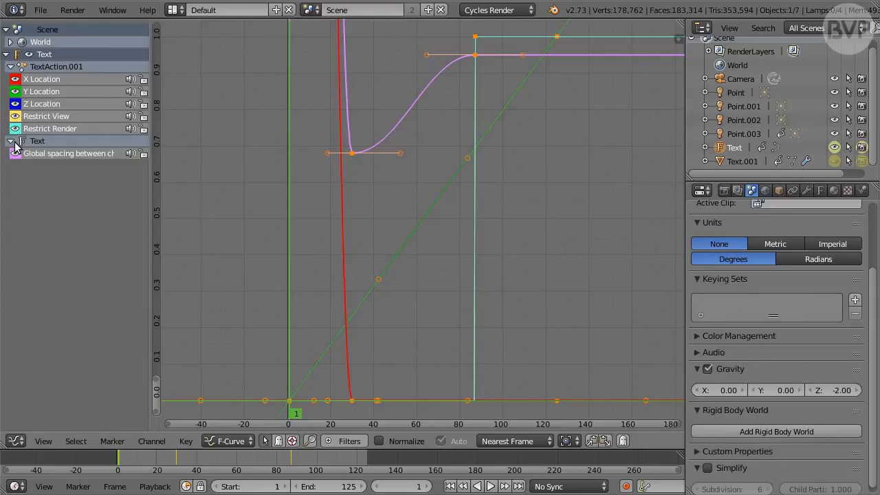
{"action": "left_click", "coordinate": [60, 154]}
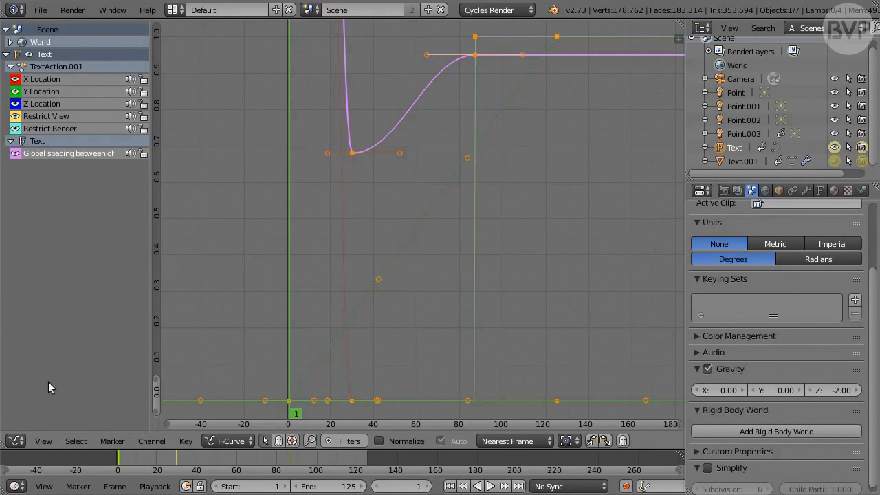
{"action": "left_click", "coordinate": [43, 441]}
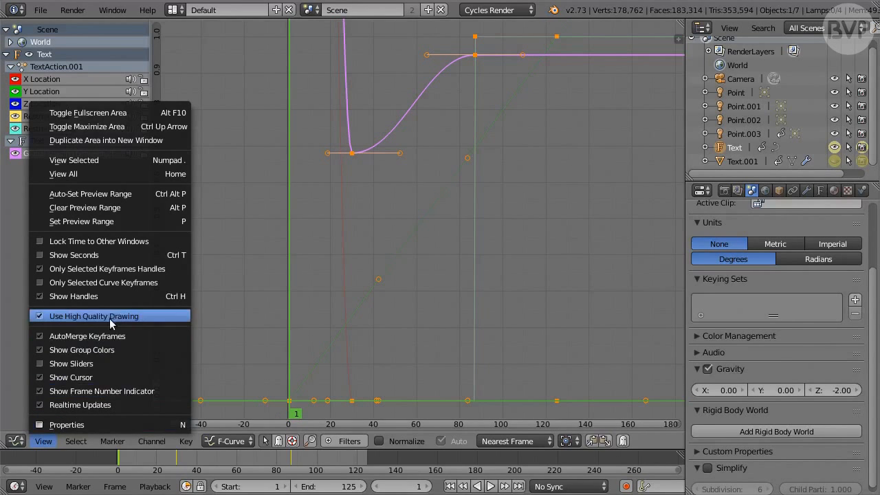
{"action": "left_click", "coordinate": [167, 283]}
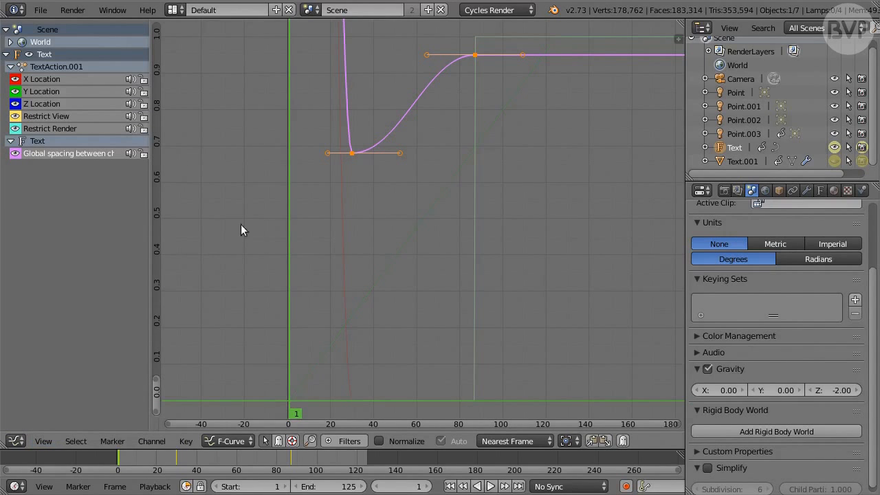
Set the spacing curve's frame 30 keyframe handles to Free and angle both steeply upward to form a sharp V at that keyframe
{"action": "right_click", "coordinate": [350, 156]}
{"action": "right_click", "coordinate": [475, 55], "text": "shift"}
{"action": "key", "text": "KP_Decimal"}
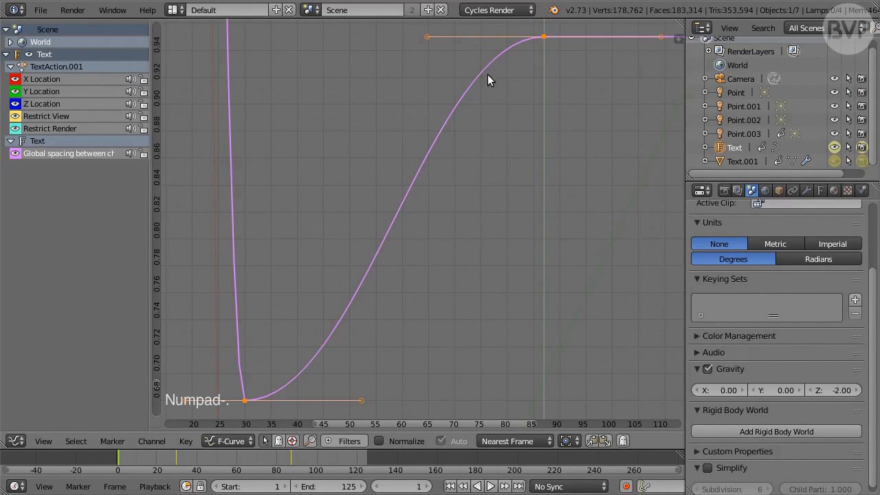
{"action": "right_click", "coordinate": [244, 401]}
{"action": "key", "text": "v"}
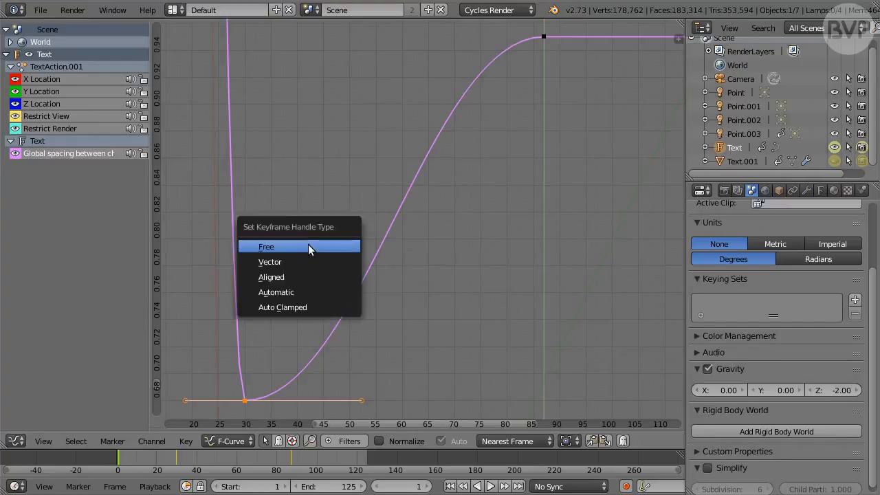
{"action": "left_click", "coordinate": [308, 247]}
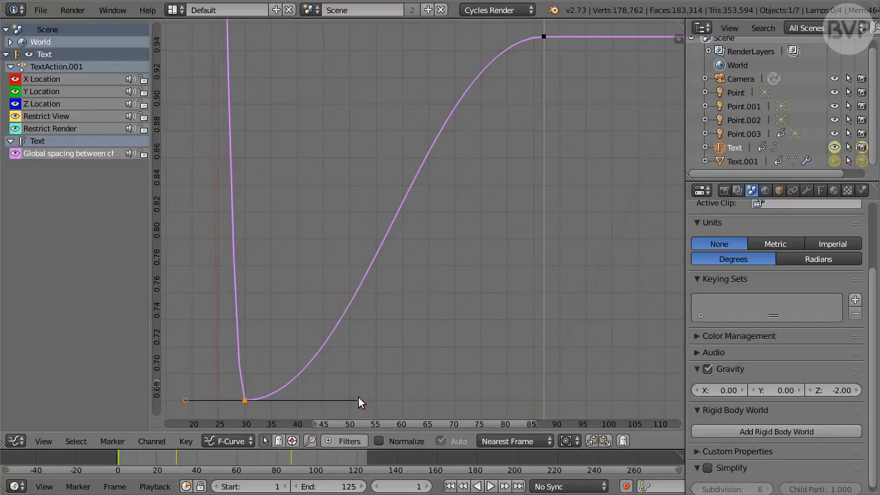
{"action": "right_click_drag", "start_coordinate": [361, 399], "coordinate": [265, 342]}
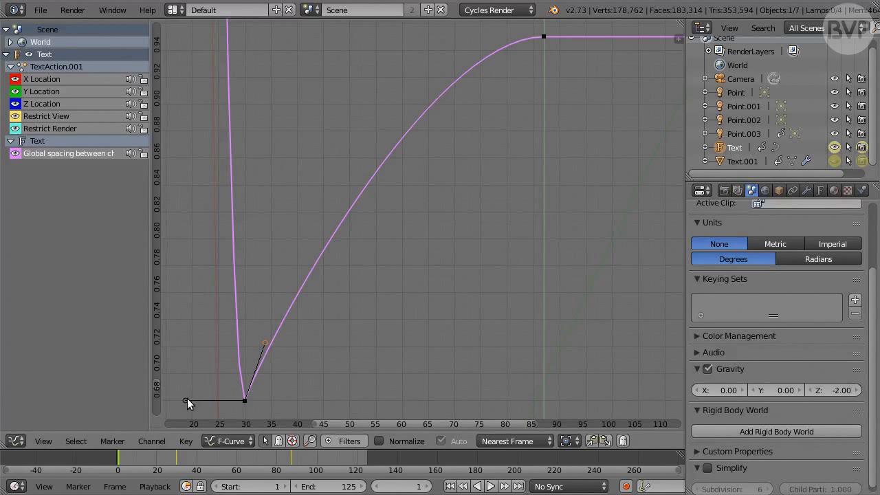
{"action": "right_click_drag", "start_coordinate": [184, 400], "coordinate": [232, 349]}
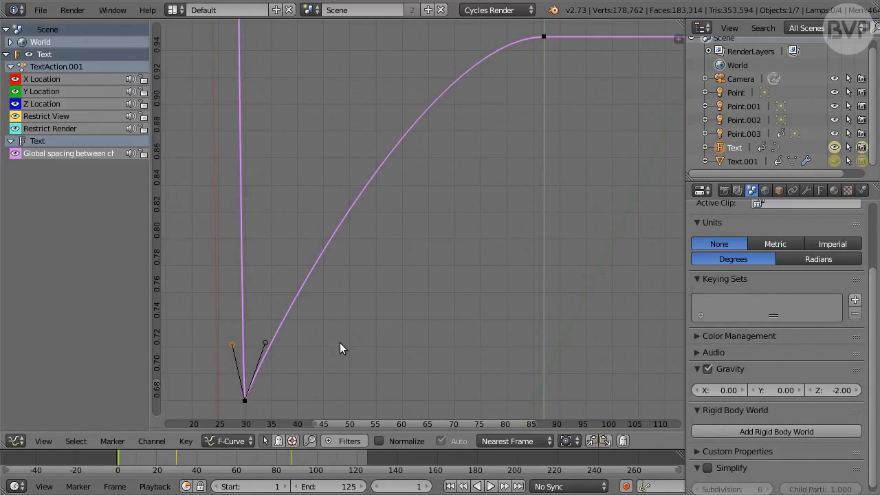
Render the full animation and play back the rendered result
{"action": "key", "text": "ctrl+F12"}
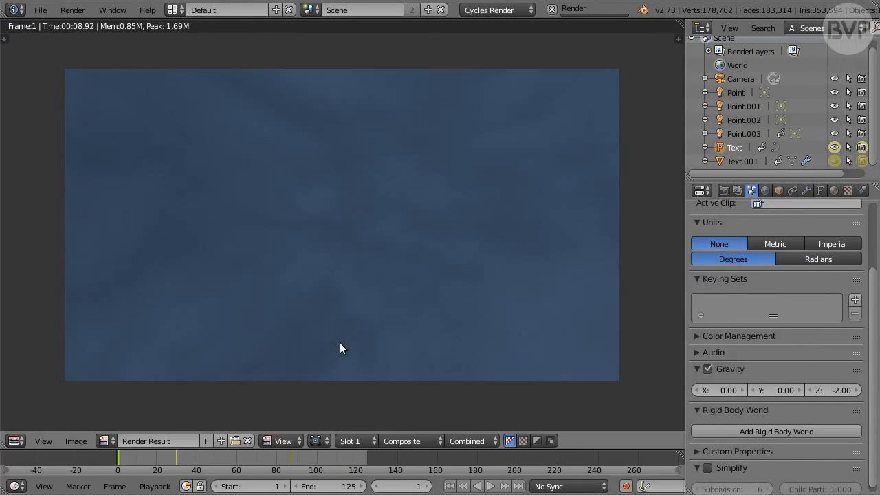
{"action": "key", "text": "ctrl+F11"}
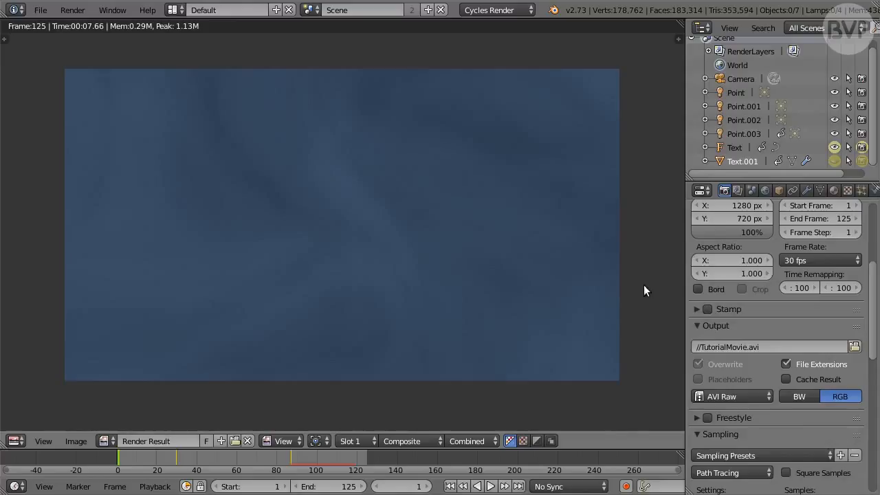
In the compositing node editor, connect the Add node's Image output directly to the Composite node's Image input, bypassing Alpha Over
{"action": "key", "text": "shift+F3"}
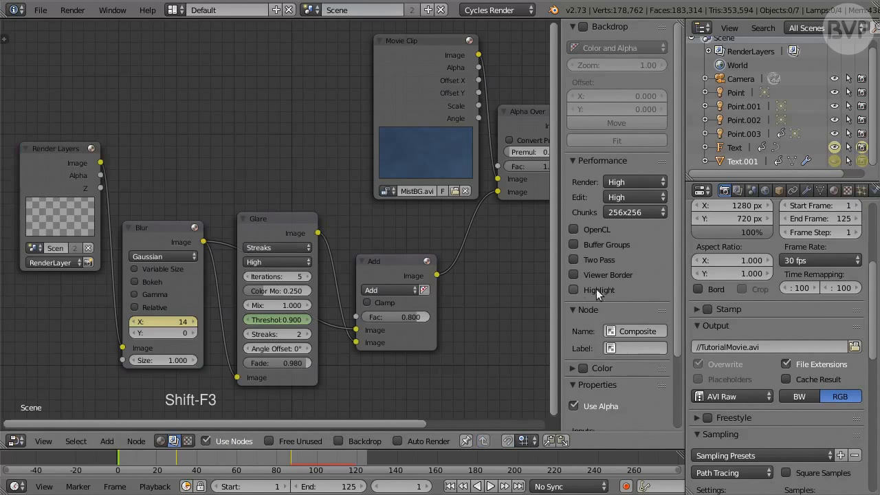
{"action": "key", "text": "ctrl+Up"}
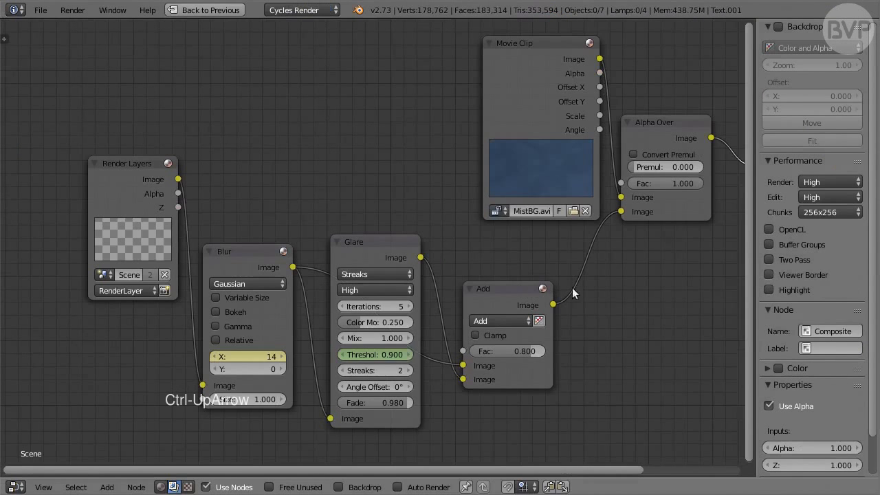
{"action": "middle_click_drag", "start_coordinate": [673, 300], "coordinate": [449, 301]}
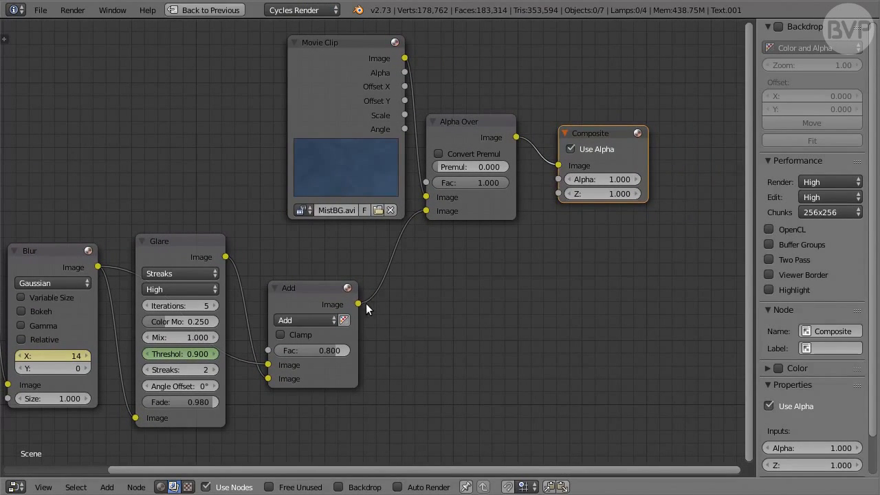
{"action": "left_click_drag", "start_coordinate": [359, 303], "coordinate": [555, 166]}
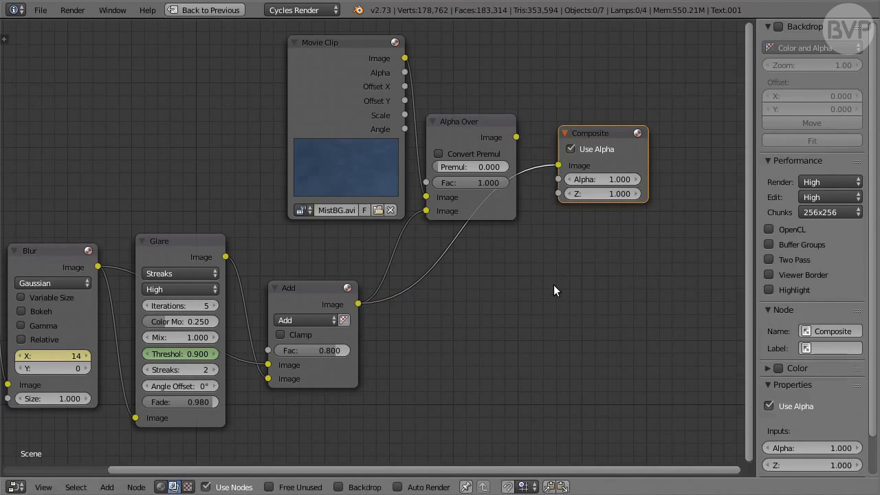
{"action": "key", "text": "ctrl+Down"}
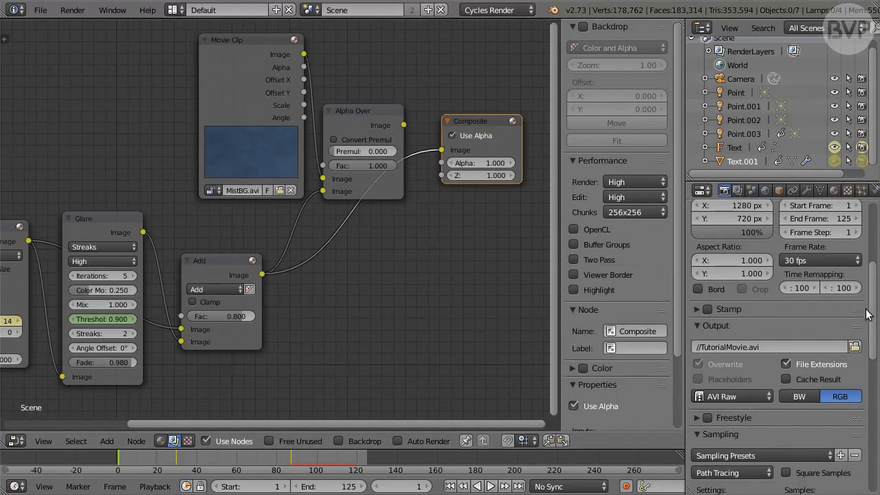
Set the render output format to PNG with RGBA color
{"action": "left_click_drag", "start_coordinate": [871, 310], "coordinate": [867, 435]}
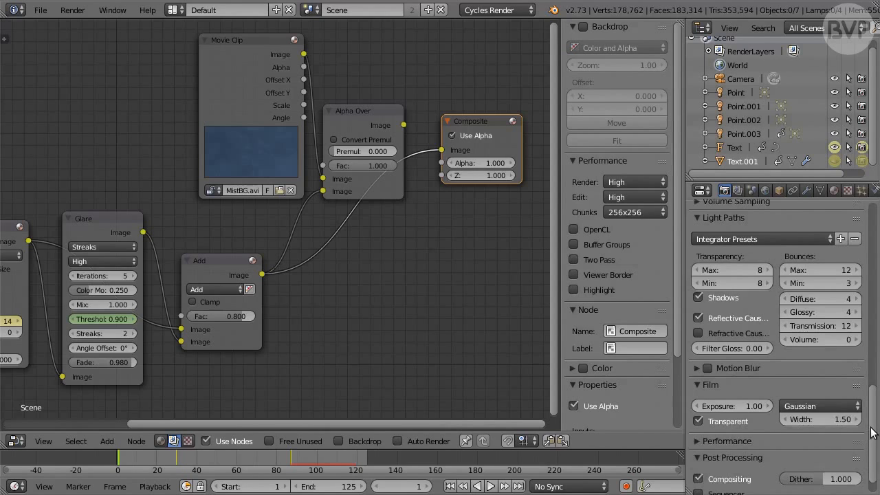
{"action": "left_click_drag", "start_coordinate": [872, 431], "coordinate": [872, 322]}
{"action": "left_click", "coordinate": [753, 354]}
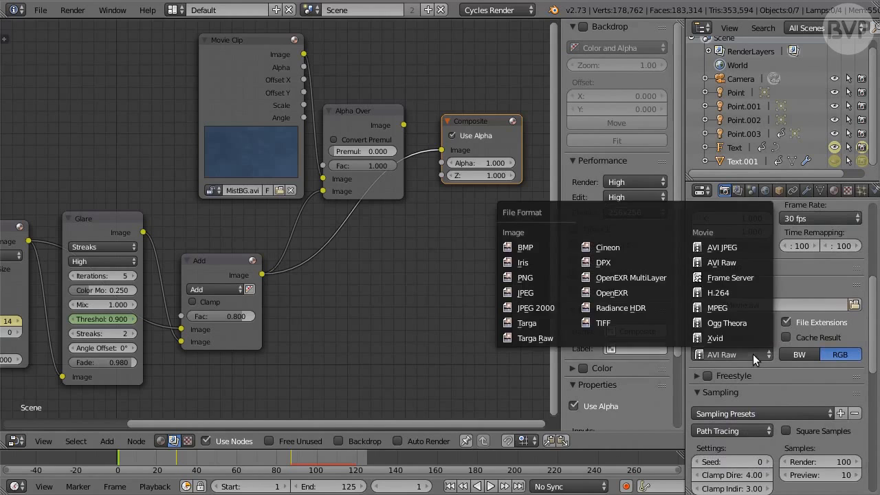
{"action": "left_click", "coordinate": [545, 277]}
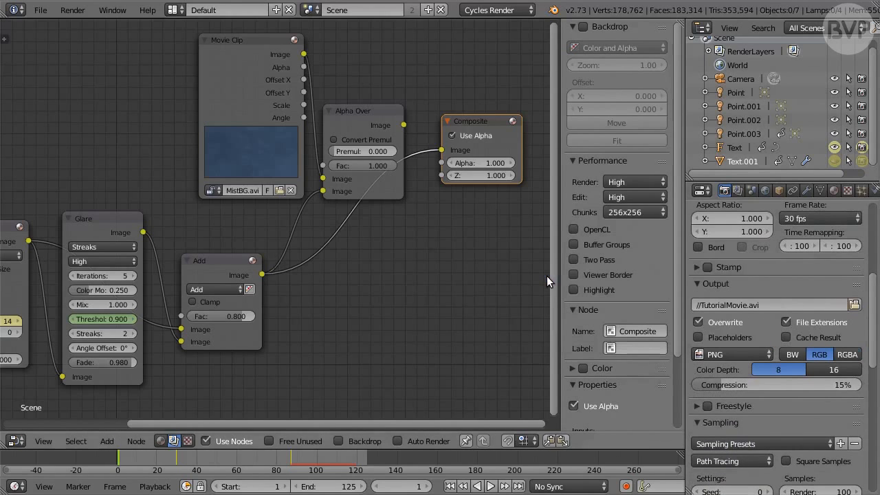
{"action": "left_click", "coordinate": [859, 354]}
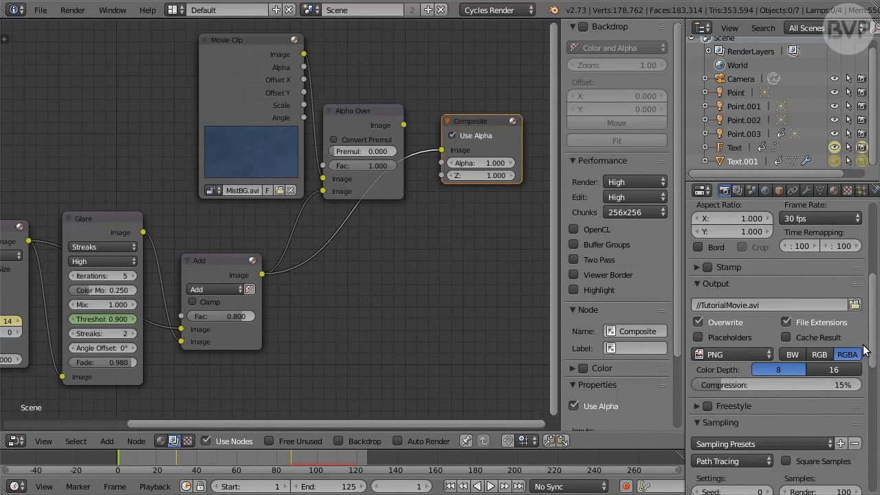